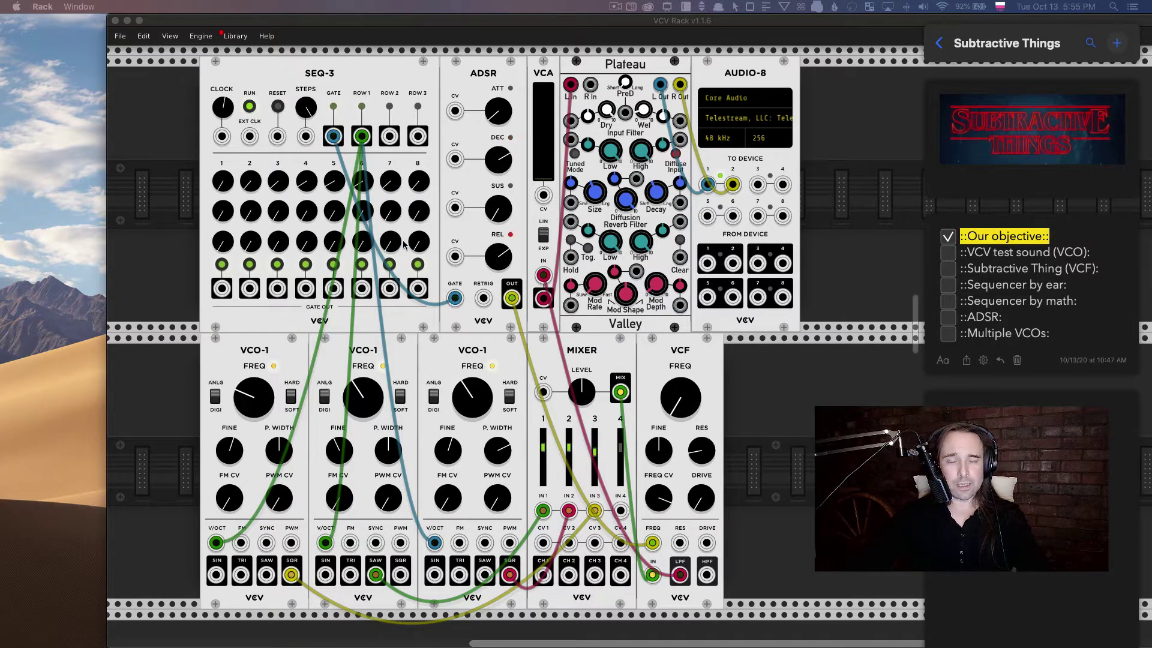
- Try out the finished patch by adjusting the VCF's FREQ CV amount and lowering the VCA level
left_click(605, 193)
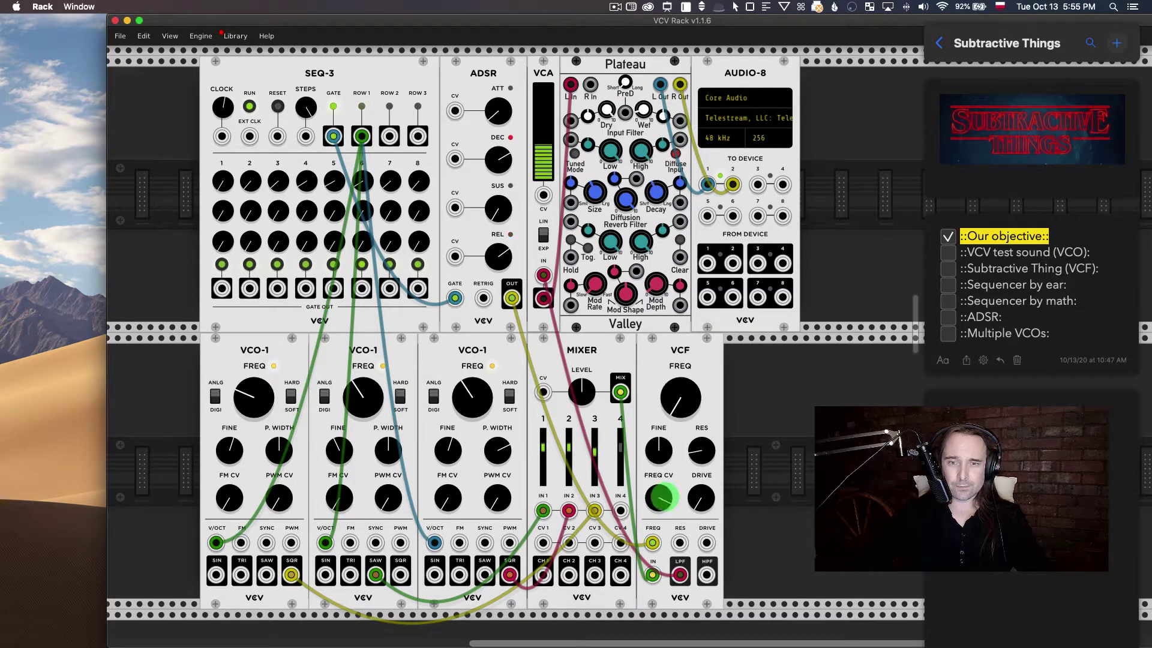
left_click_drag(681, 414, 680, 413)
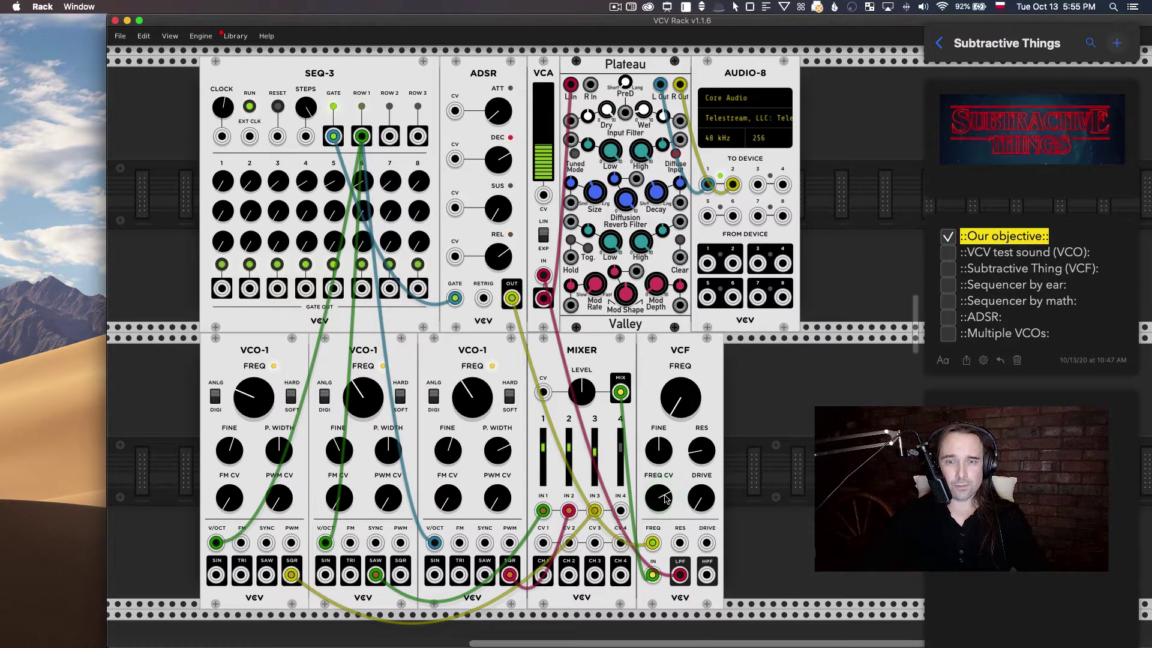
scroll(547, 150, "right", 1)
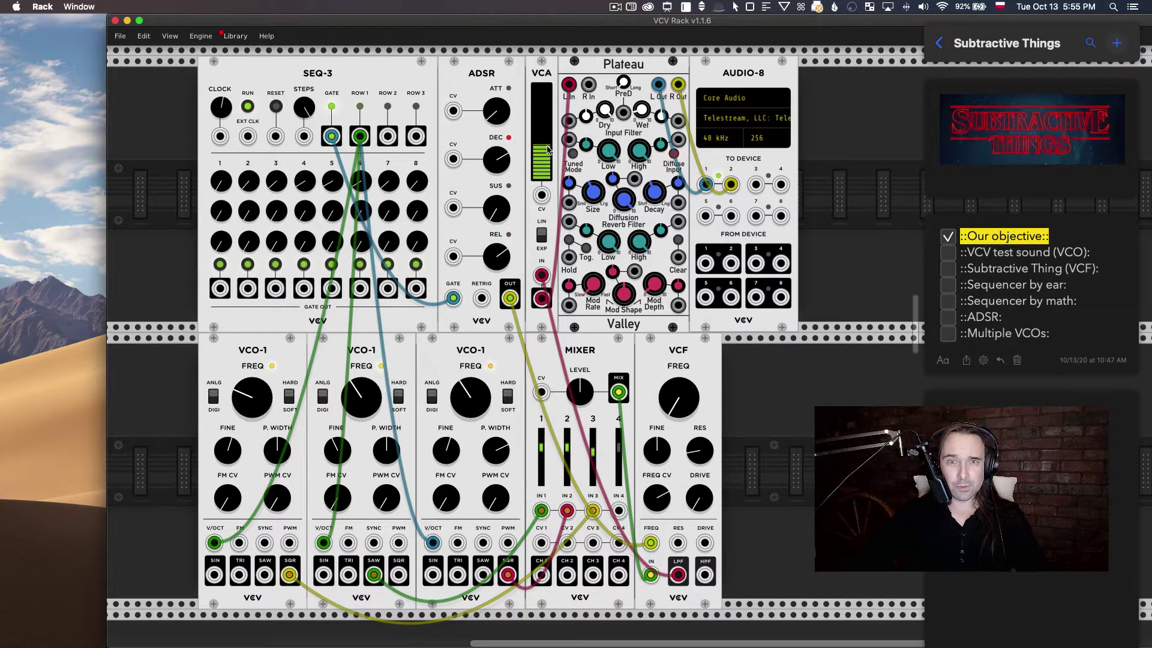
left_click_drag(547, 150, 544, 174)
left_click_drag(731, 184, 731, 185)
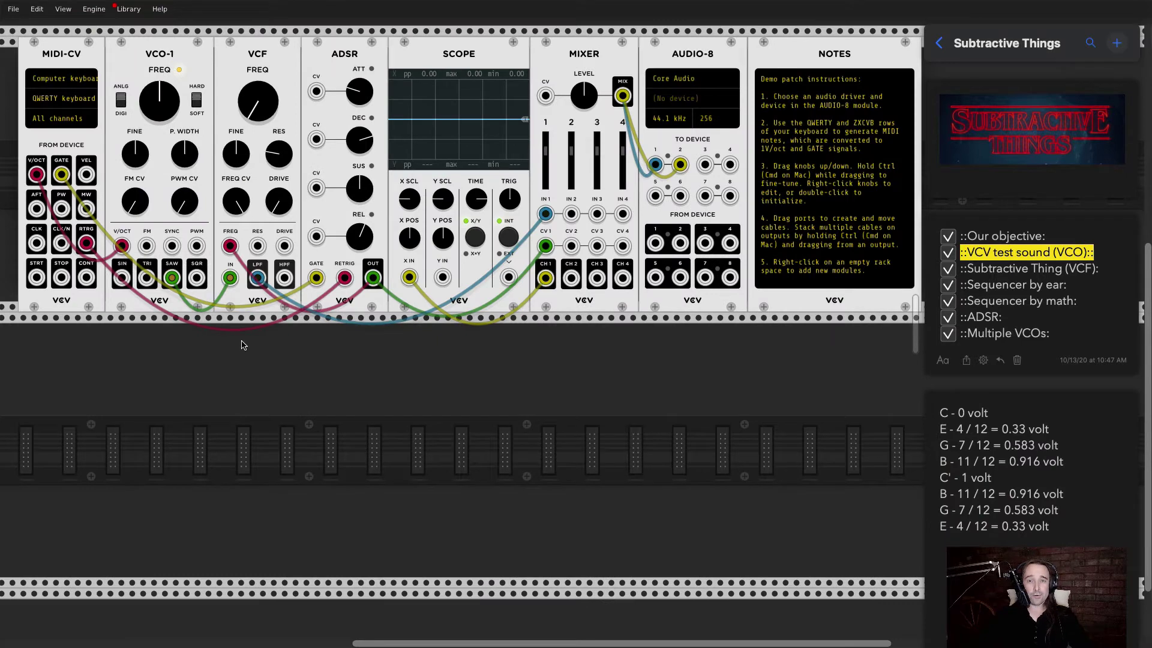
- Delete every module of the template patch except VCO-1 and reposition VCO-1 on the empty rack
scroll(291, 364, "up", 1)
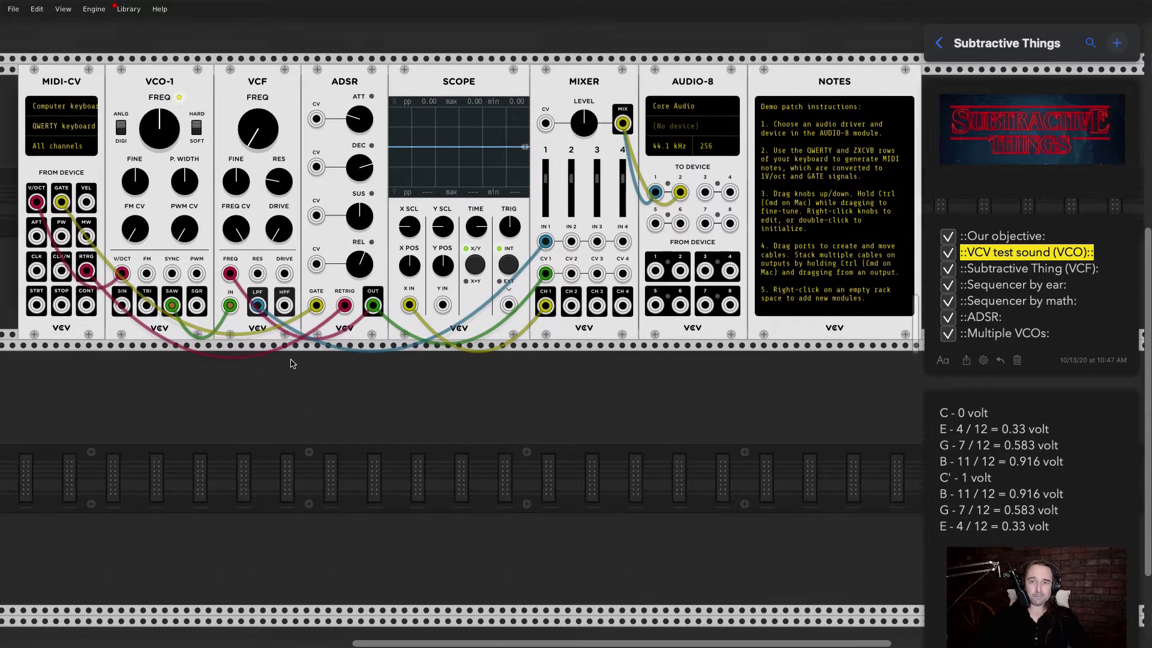
scroll(304, 372, "up", 1)
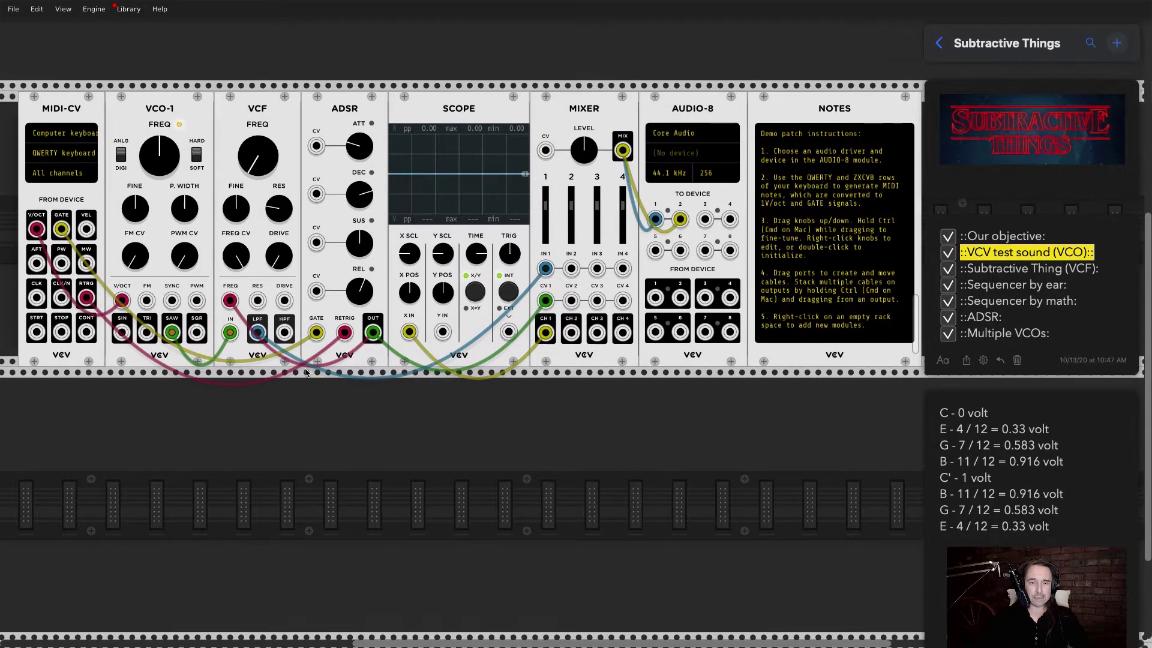
scroll(369, 461, "up", 1)
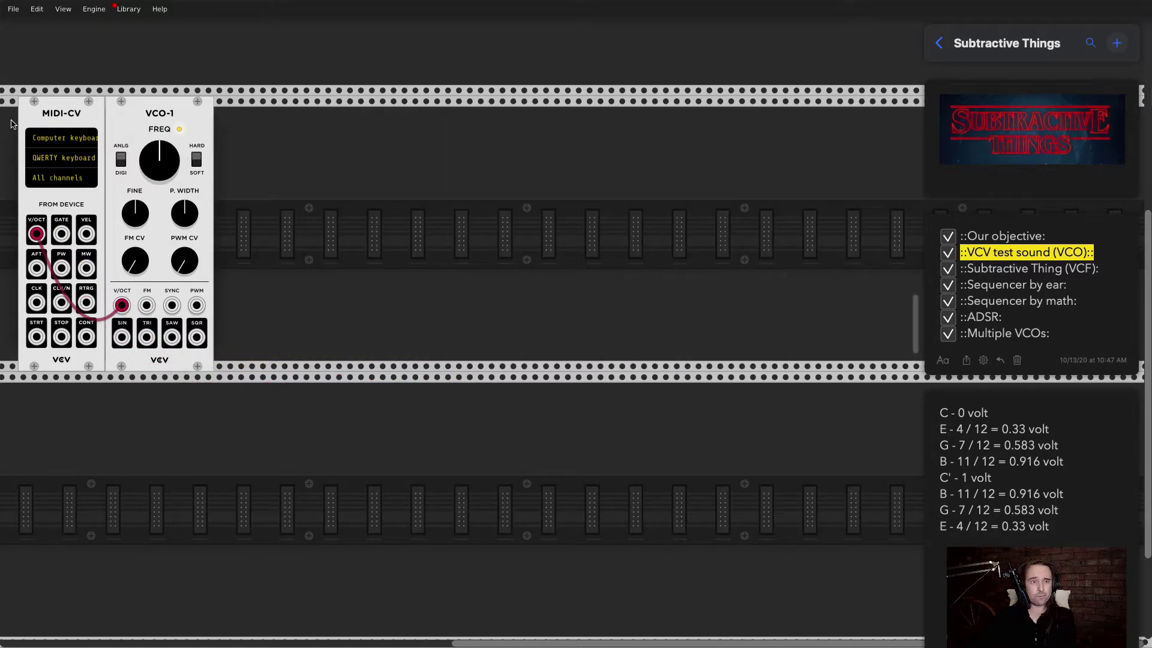
key("Delete")
left_click_drag(213, 117, 544, 117)
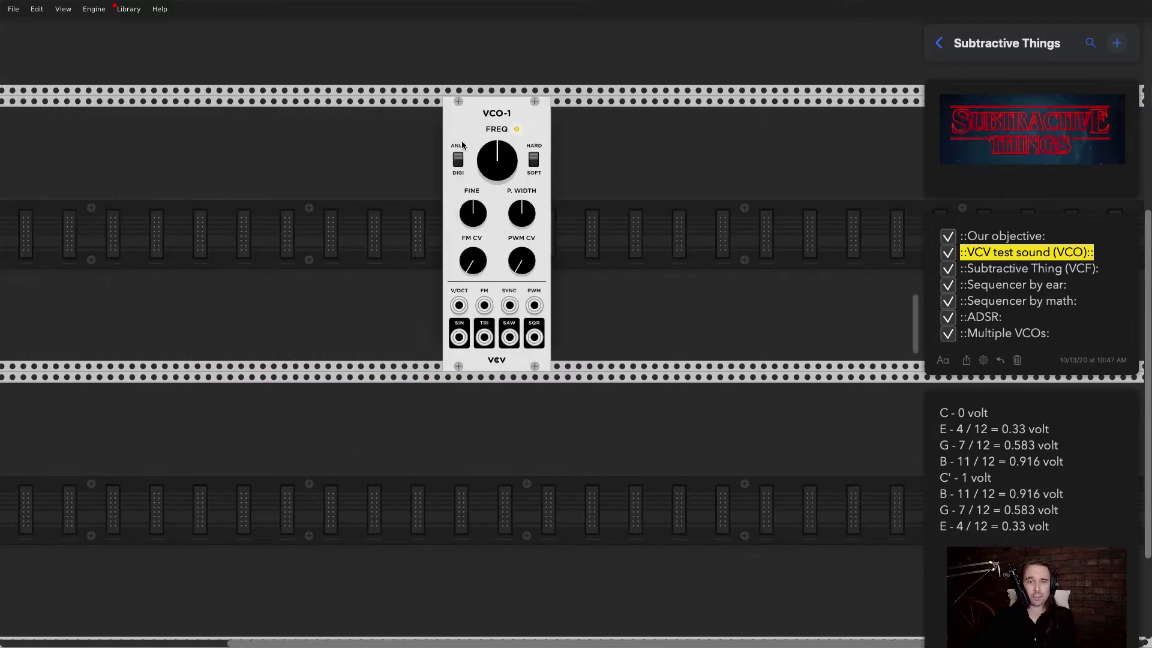
scroll(448, 240, "up", 3)
left_click_drag(477, 175, 394, 279)
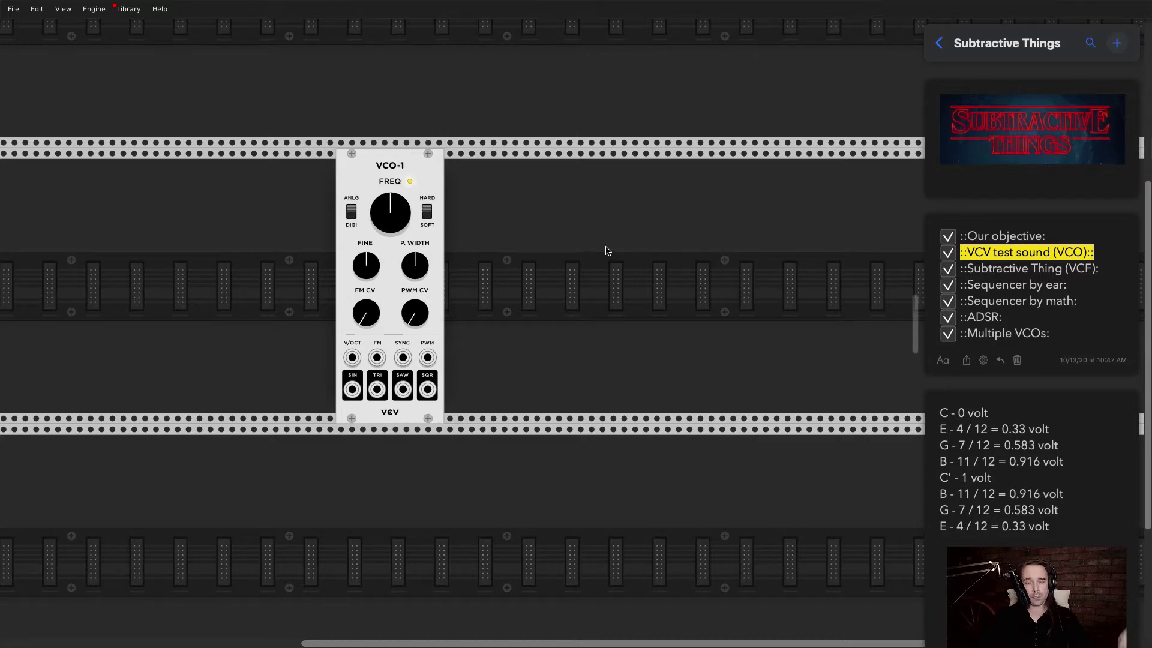
- Insert an AUDIO-8 module beside VCO-1 and set its audio device to Telestream Audio Capture (1-2 out)
right_click(588, 247)
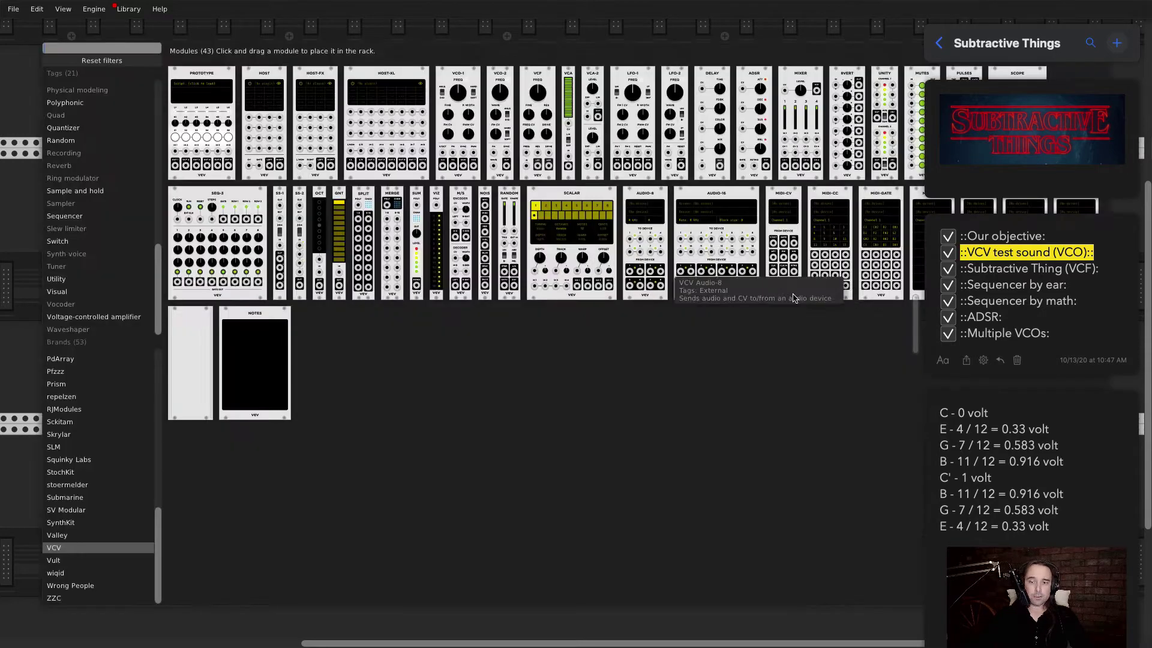
left_click(641, 219)
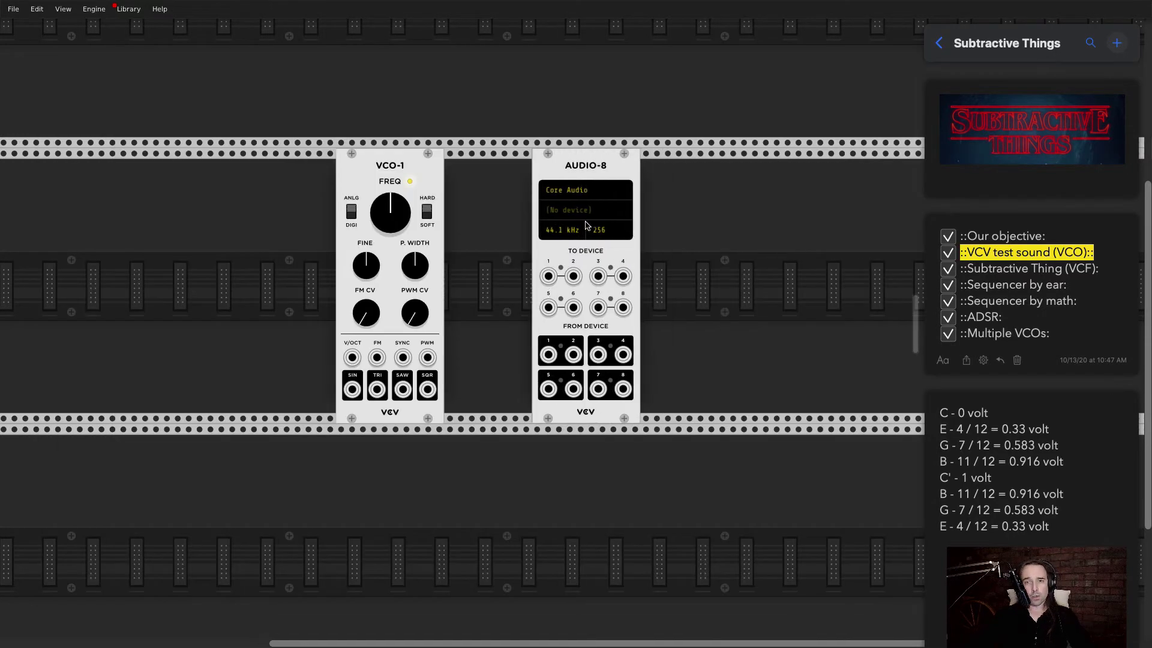
left_click(588, 211)
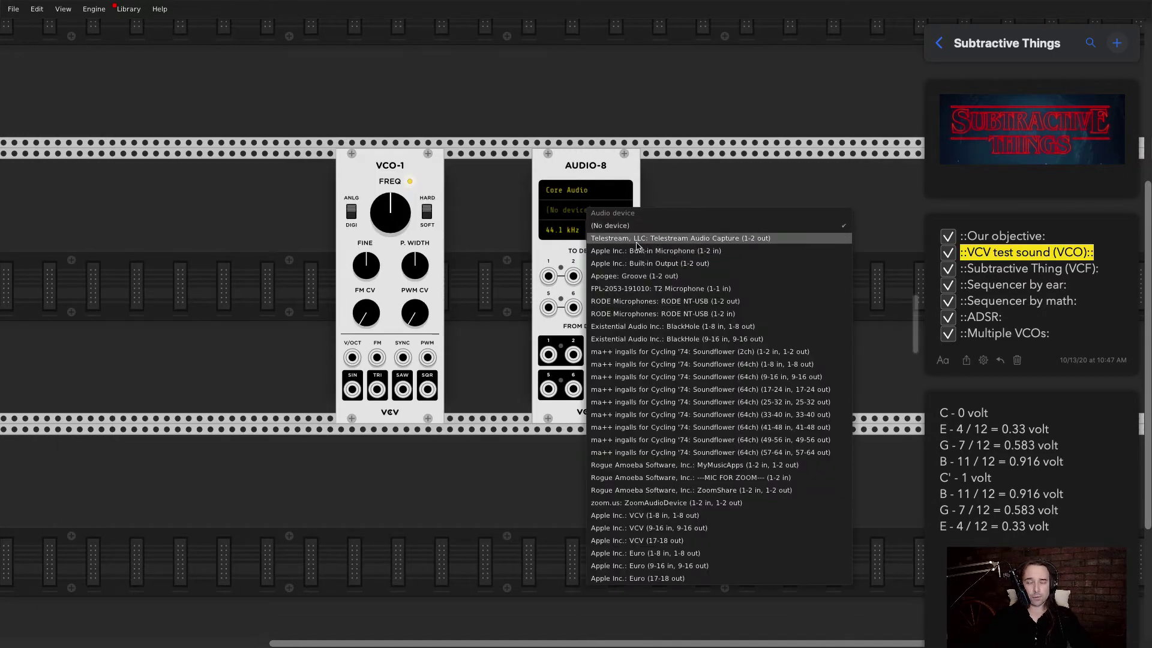
left_click(684, 238)
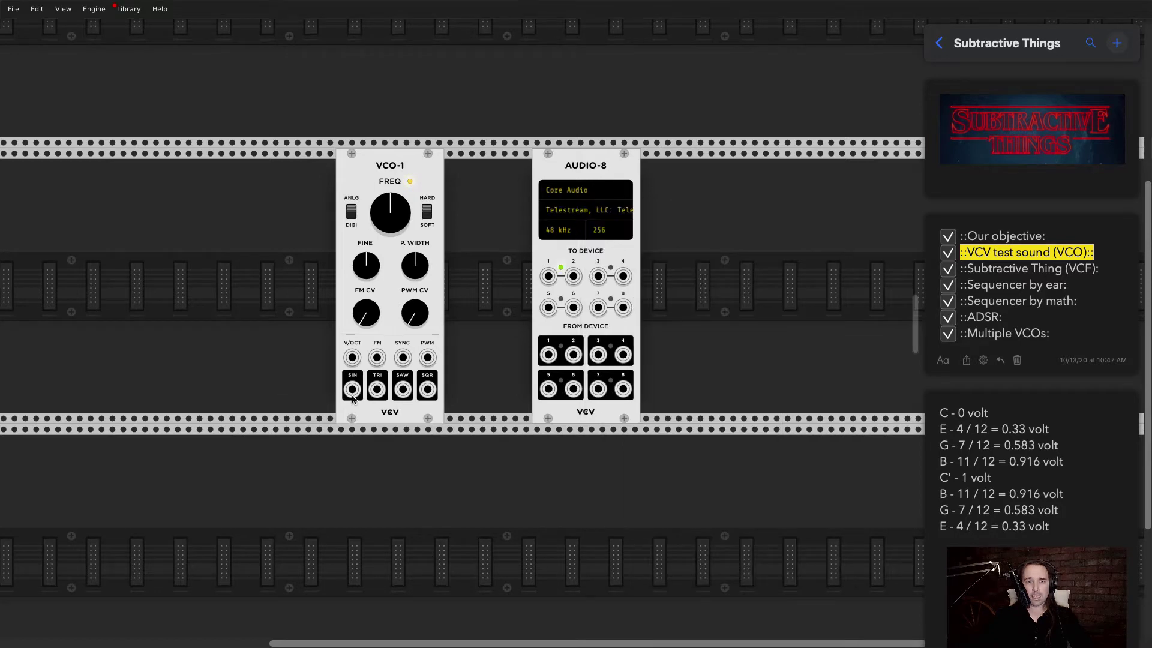
- Move VCO-1 and AUDIO-8 further apart on the same rack row to make room between them
left_click_drag(352, 390, 473, 405)
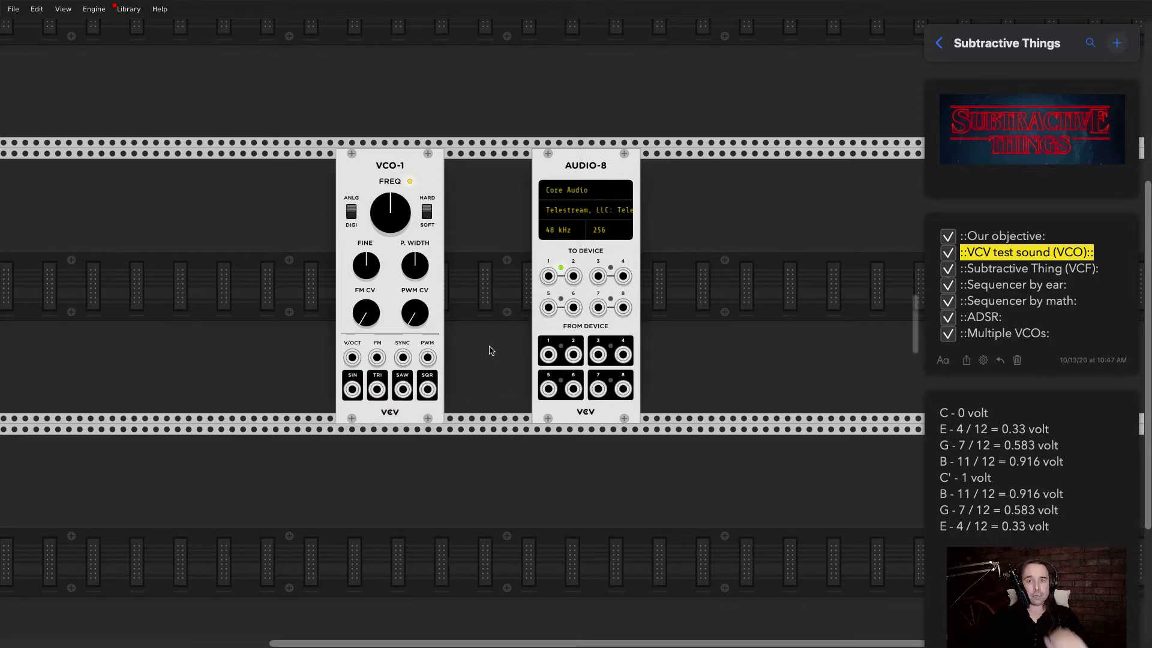
left_click_drag(417, 174, 362, 174)
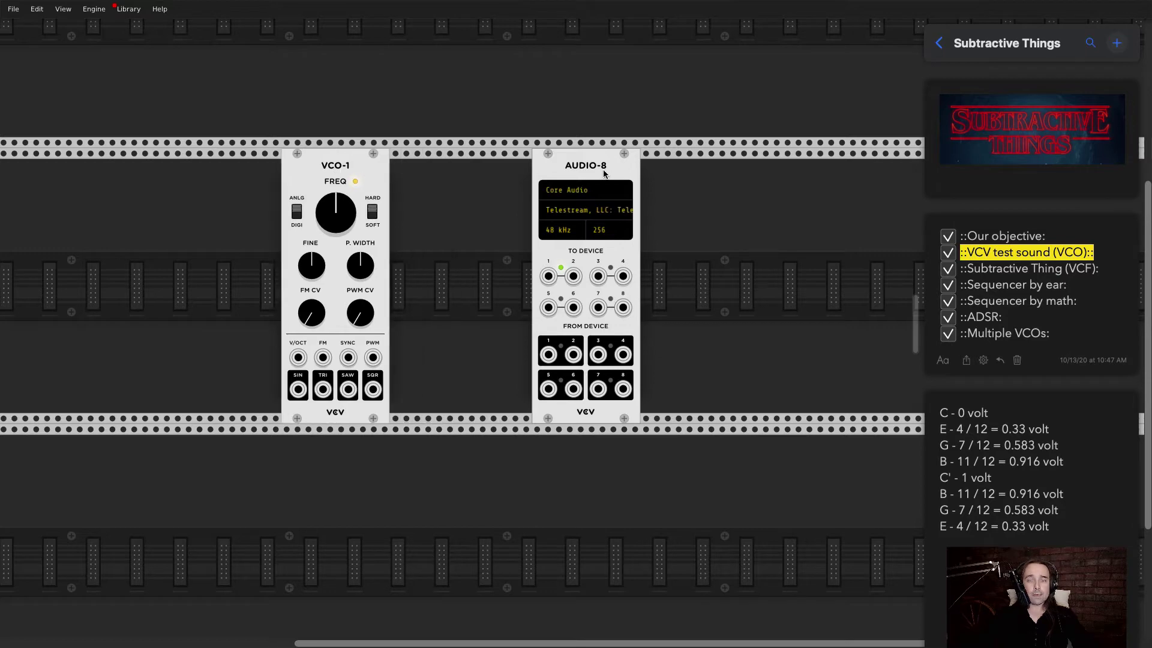
left_click_drag(600, 174, 610, 174)
left_click_drag(348, 167, 326, 168)
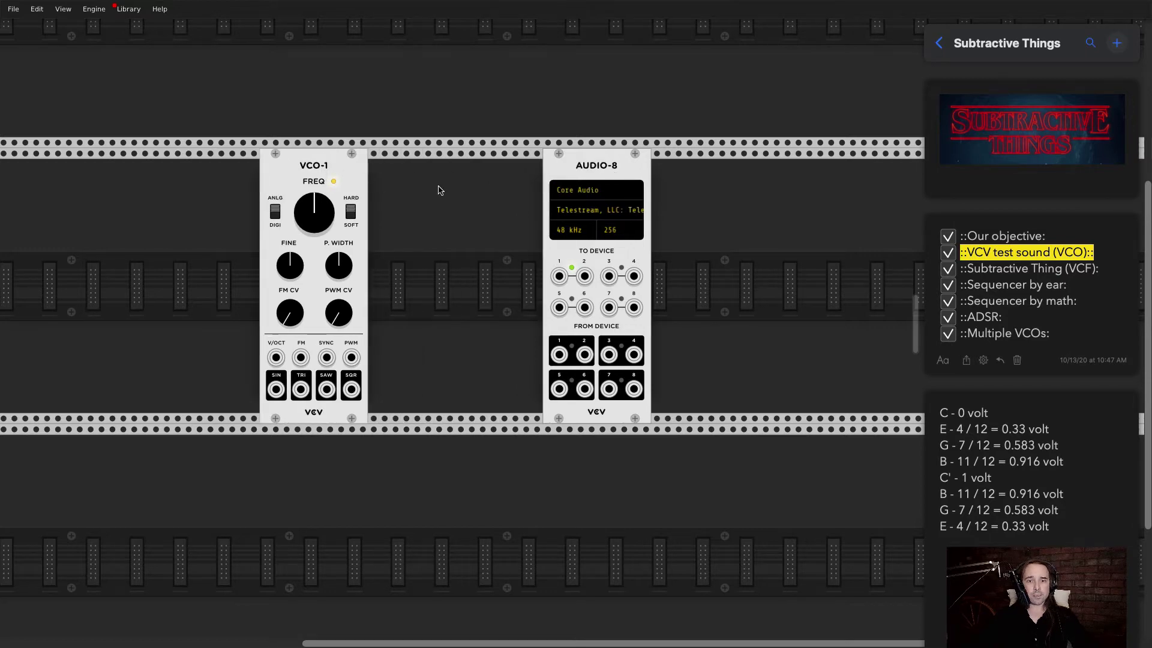
left_click_drag(609, 179, 662, 172)
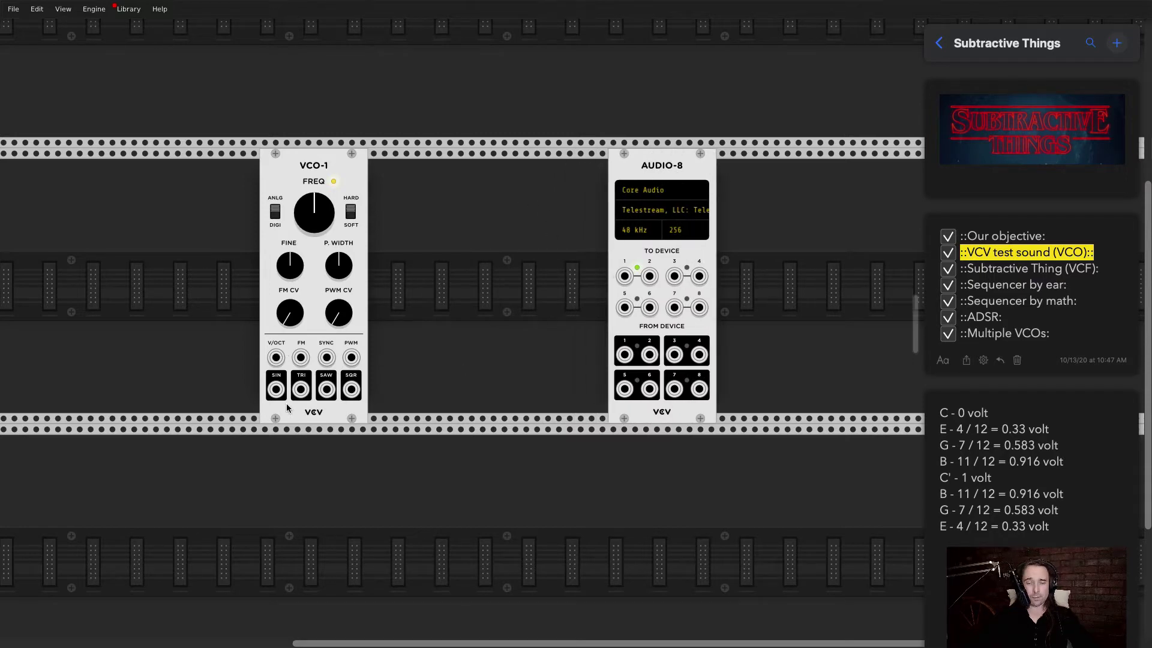
- Insert a VCA next to AUDIO-8 and patch VCO-1's SIN output through it to device inputs 1 and 2
right_click(510, 232)
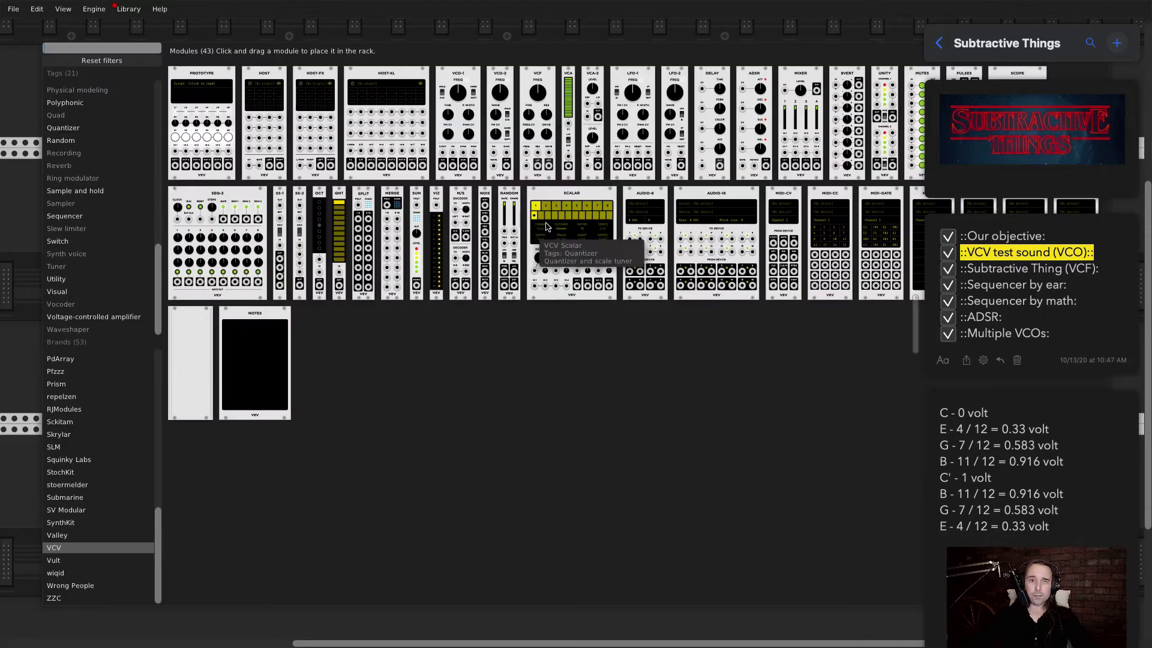
left_click(567, 119)
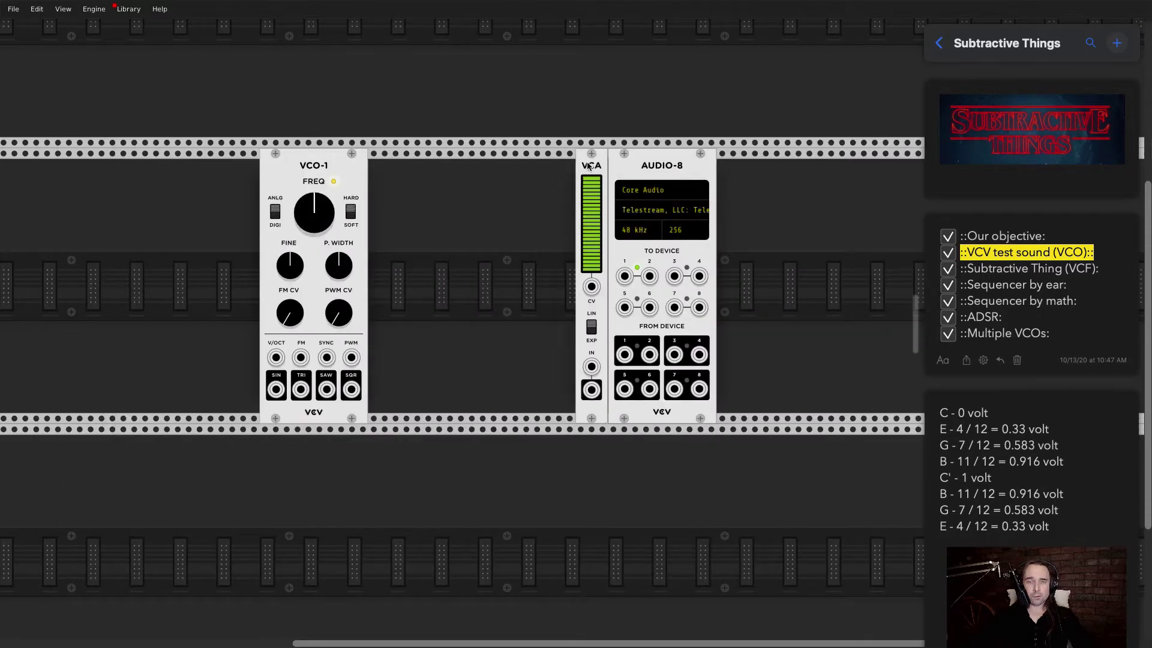
left_click_drag(276, 389, 591, 390)
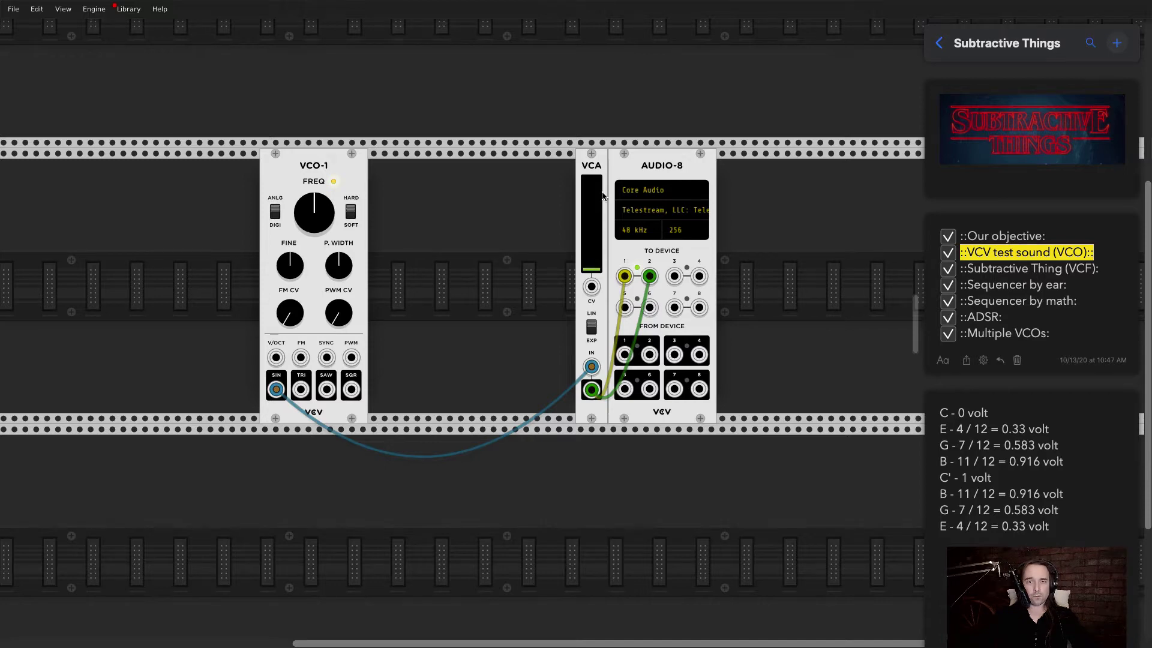
- Space the VCA and AUDIO-8 apart and insert Valley's Plateau reverb between them
left_click_drag(603, 195, 517, 172)
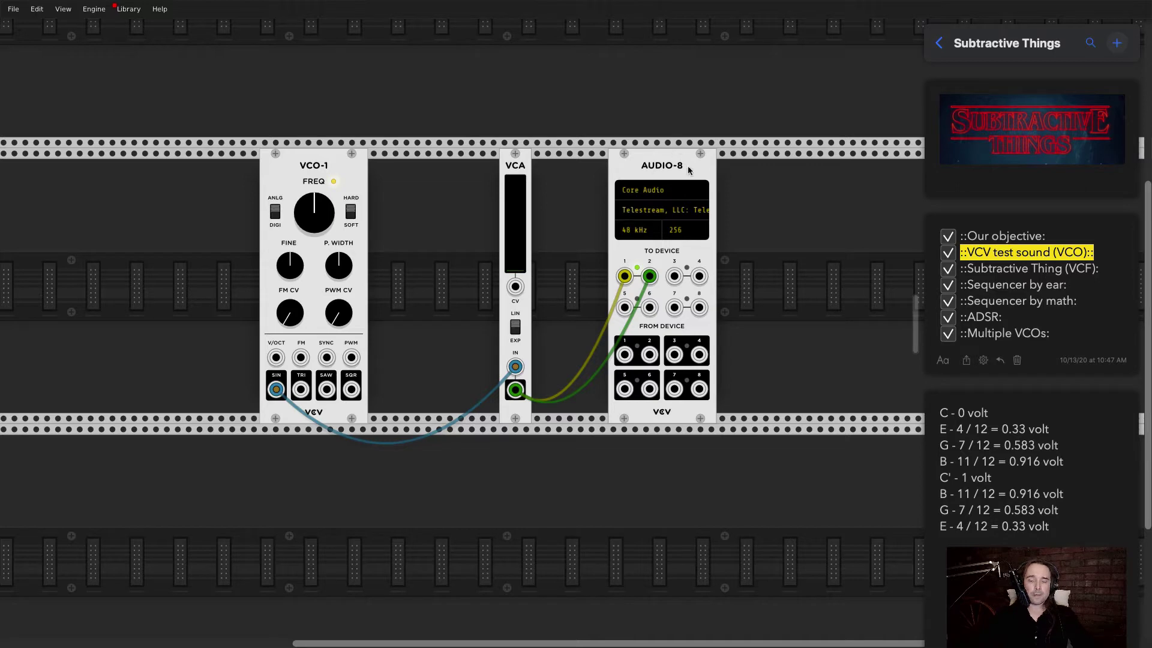
left_click_drag(689, 170, 744, 170)
left_click_drag(538, 192, 527, 197)
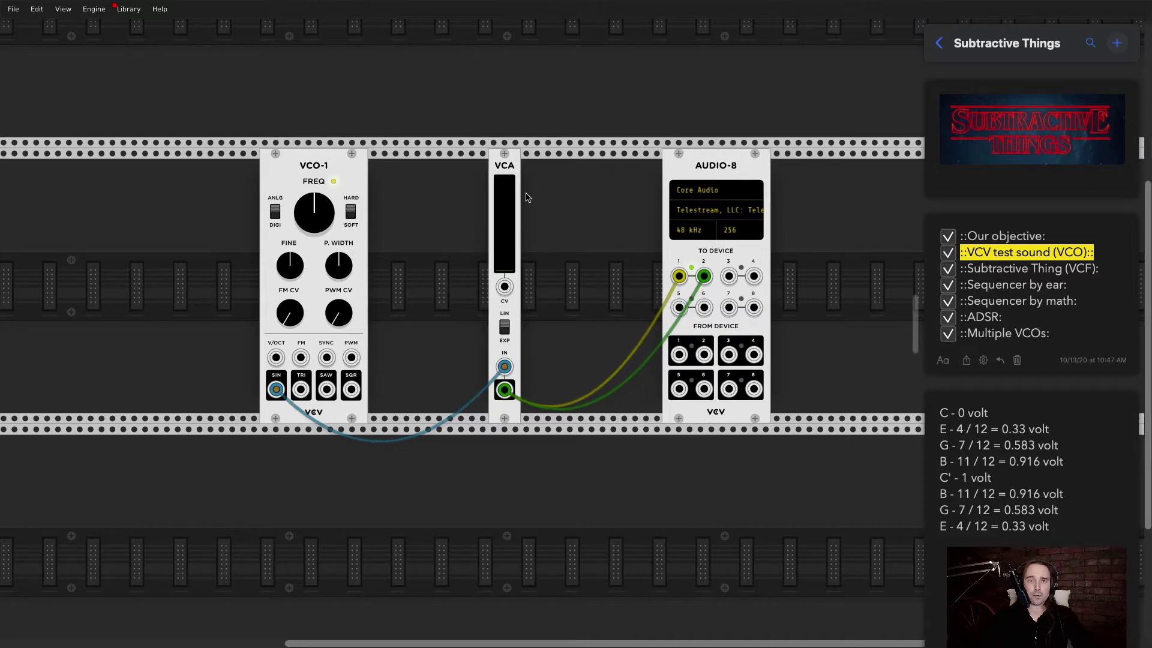
right_click(572, 215)
left_click(57, 534)
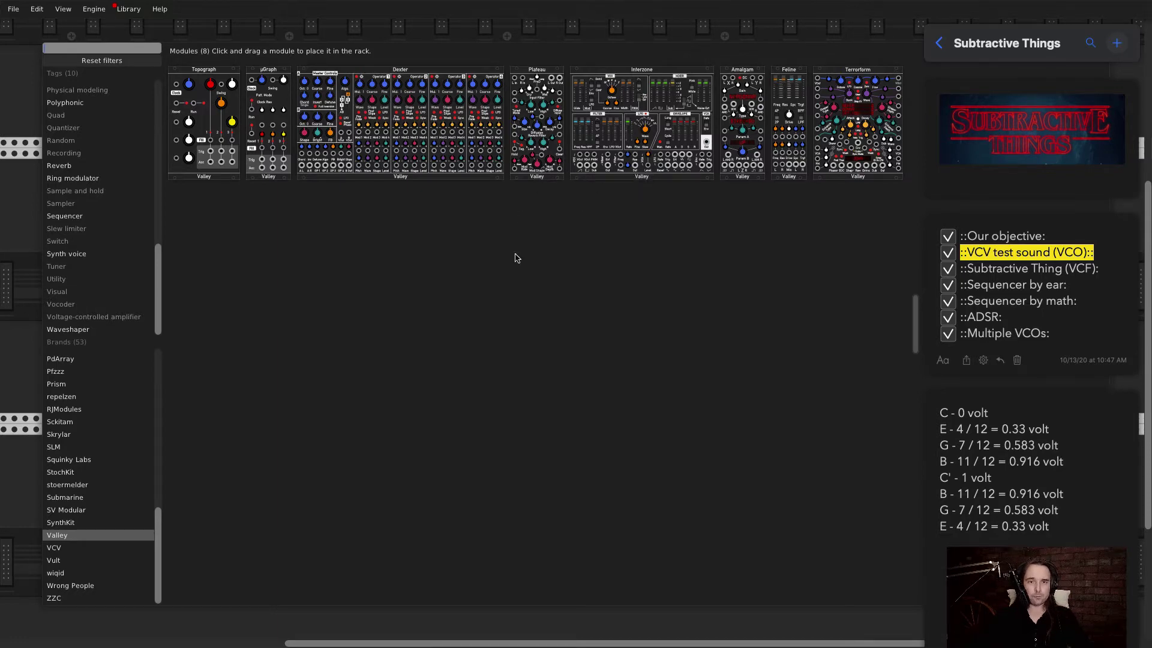
left_click(540, 120)
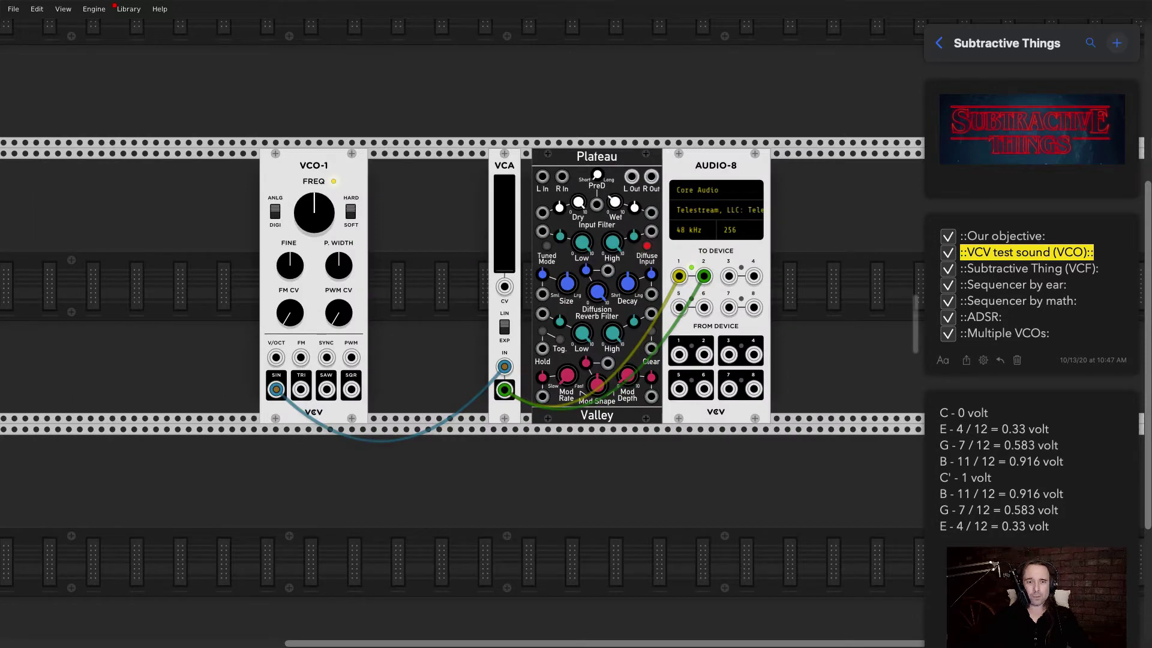
left_click_drag(618, 206, 632, 288)
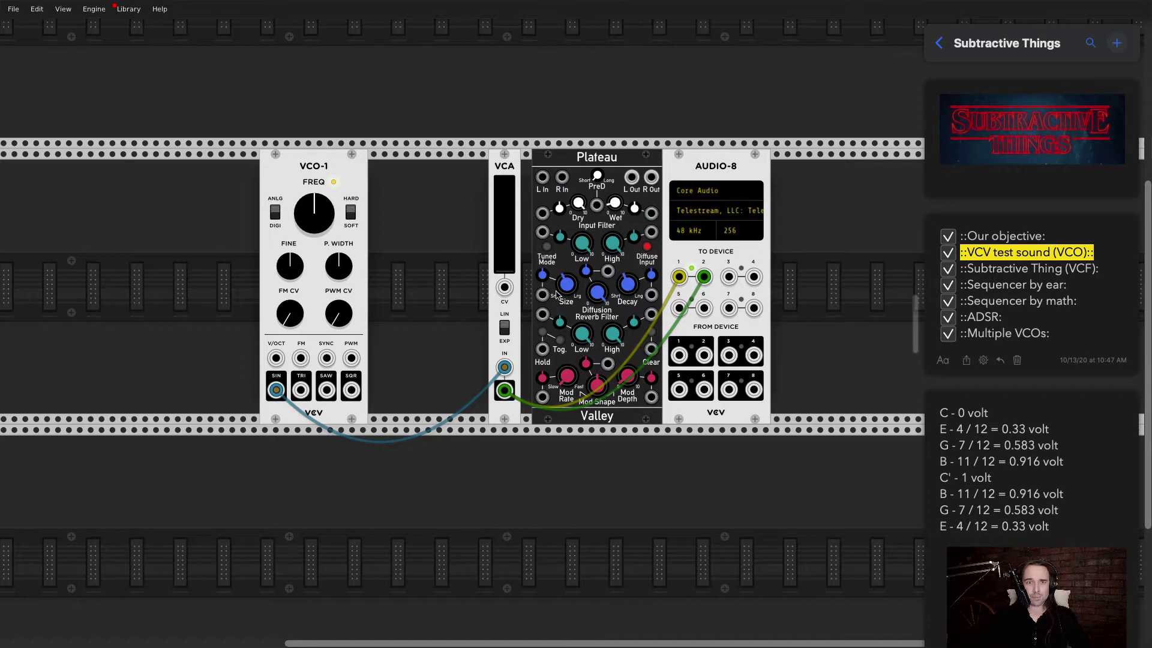
left_click_drag(557, 294, 557, 292)
- Replace the VCA-to-AUDIO-8 cables by routing the VCA output into Plateau's L In and its L/R outputs to device inputs 1 and 2
left_click_drag(504, 174, 515, 174)
left_click_drag(679, 277, 642, 489)
left_click_drag(515, 390, 540, 455)
left_click_drag(515, 391, 542, 177)
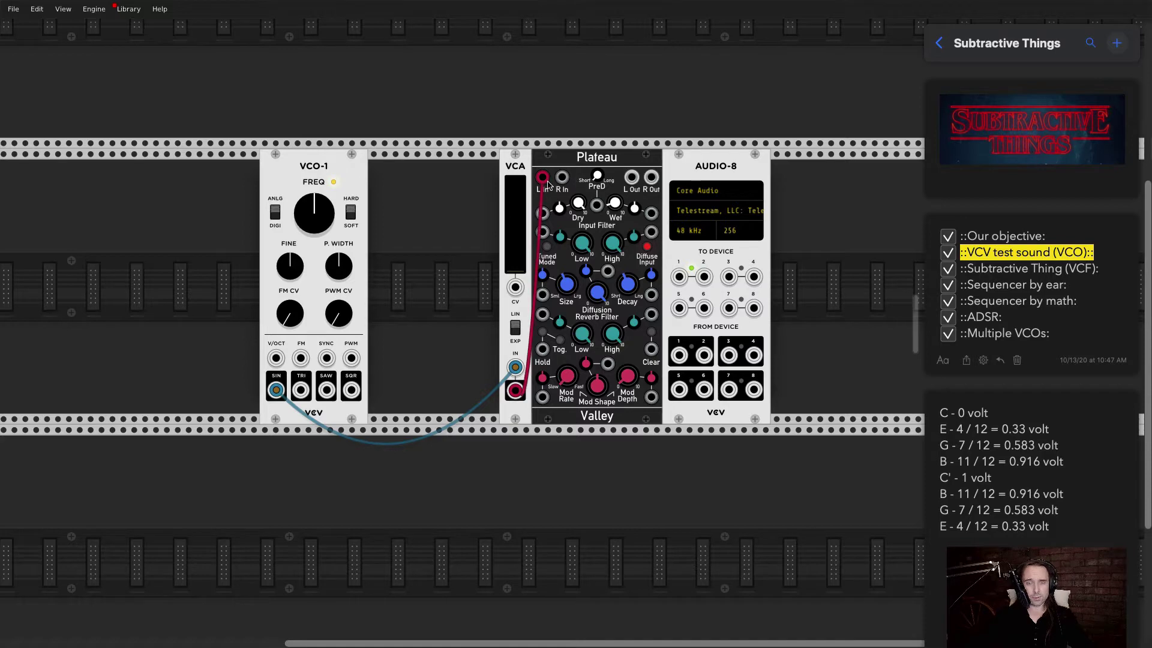
left_click_drag(632, 178, 704, 277)
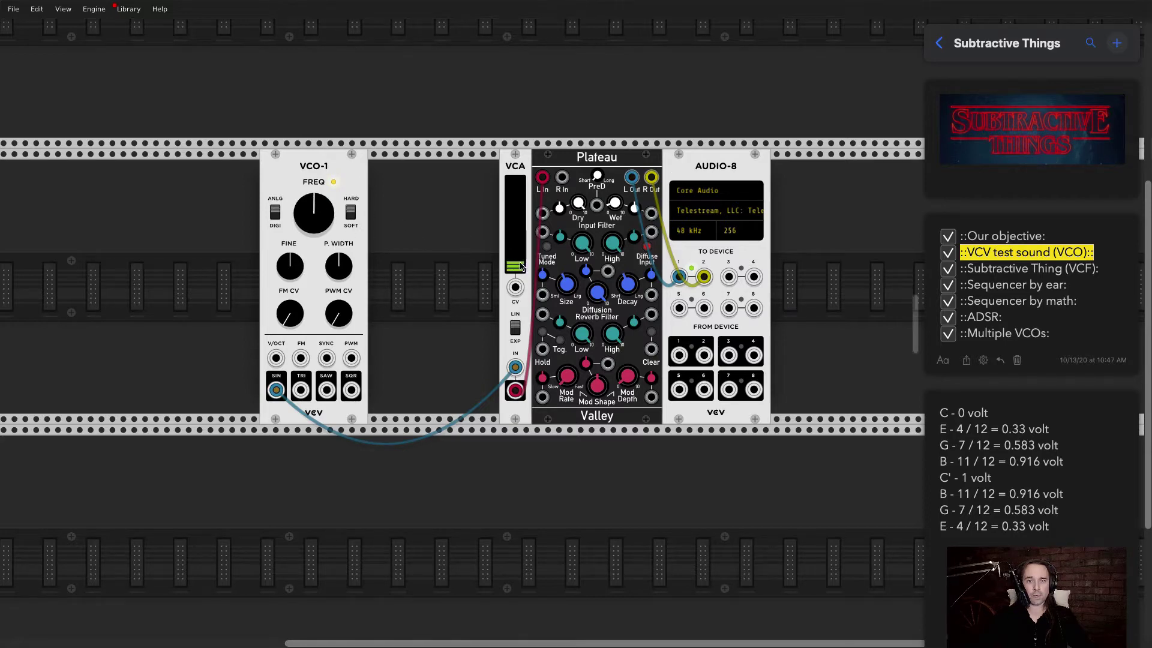
- Shift the VCA, Plateau and AUDIO-8 together away from VCO-1, and reposition VCO-1 in the free space
left_click_drag(527, 180, 592, 180)
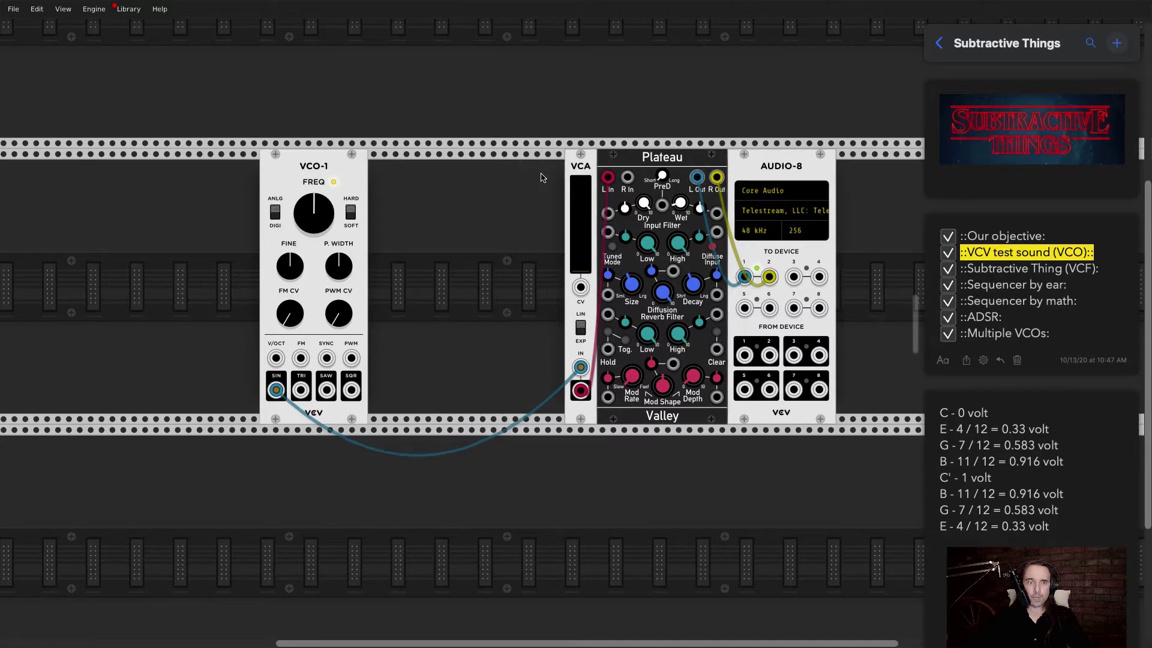
scroll(372, 204, "left", 2)
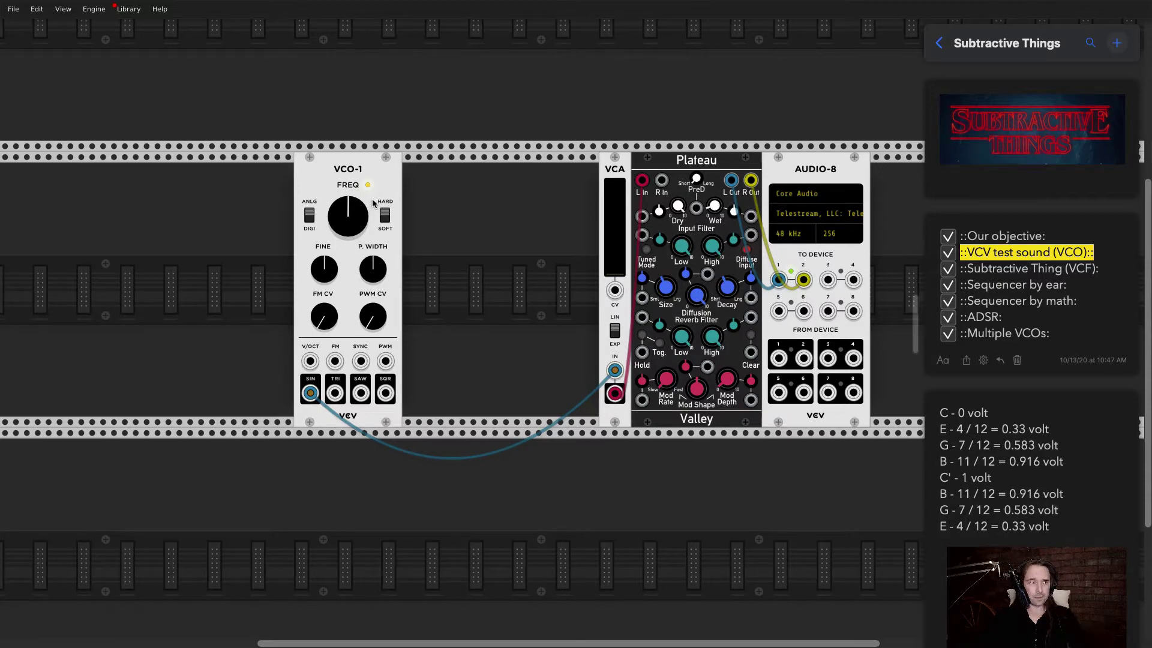
left_click_drag(372, 186, 416, 186)
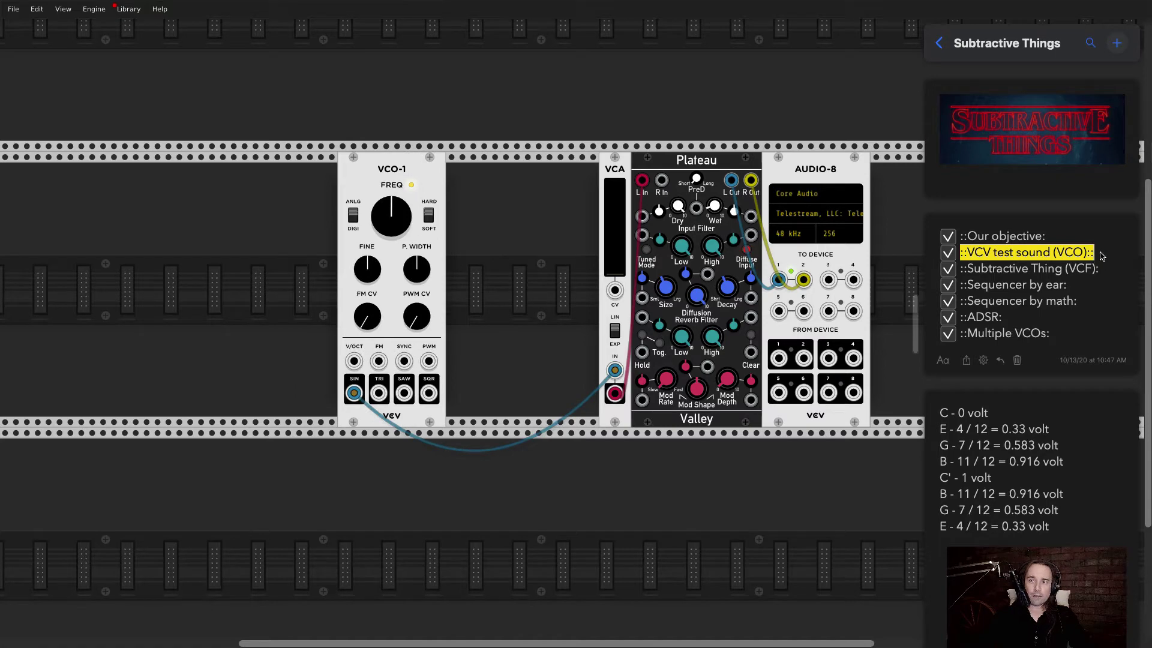
- In the checklist note, remove the last colon of the VCO item and add one to "::Subtractive Thing (VCF):" to highlight it instead
key("Right")
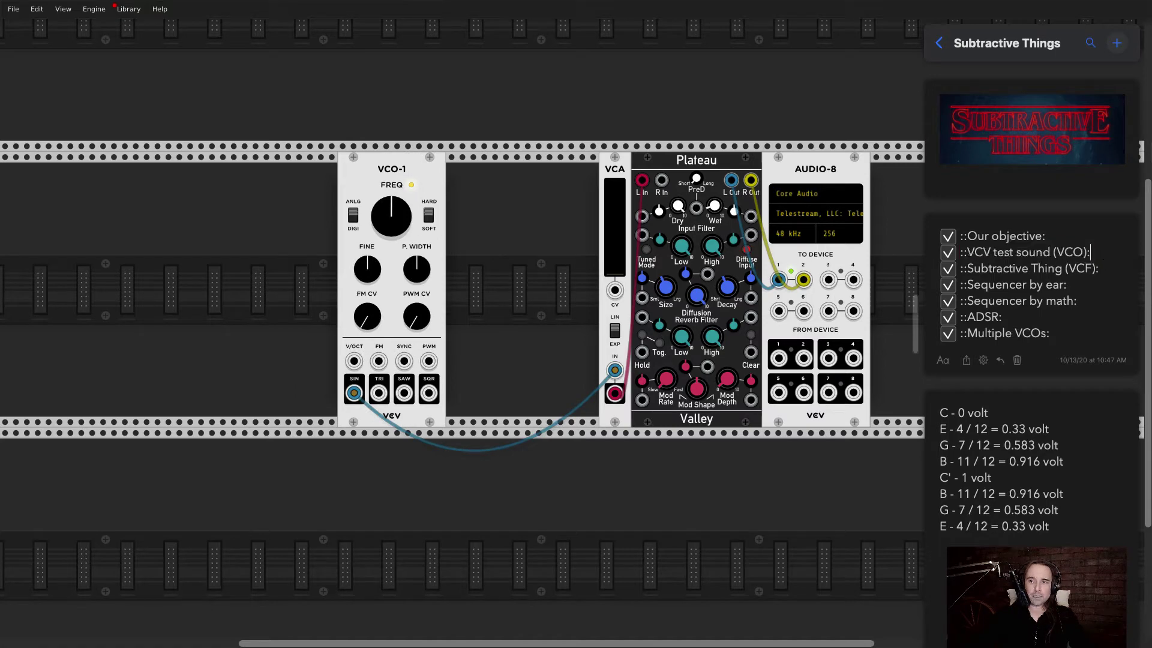
left_click(1102, 276)
type(":")
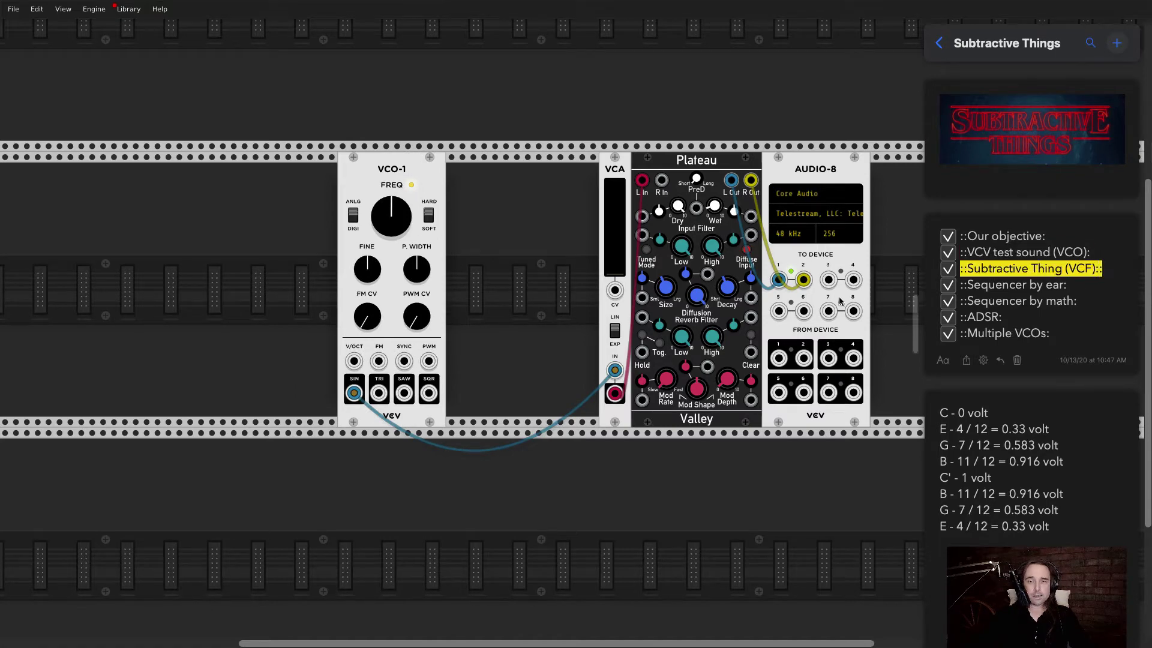
- Disconnect VCO-1 from the VCA, shift VCO-1 away, and insert VCV's VCF module in the space between them
left_click_drag(615, 370, 303, 179)
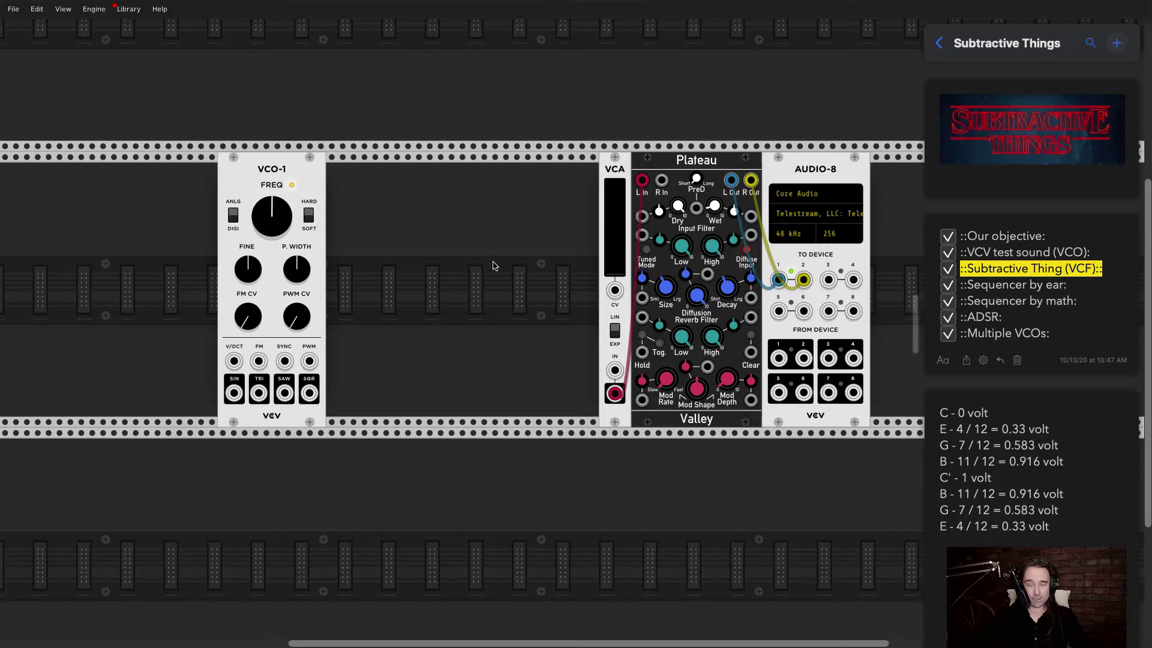
right_click(471, 262)
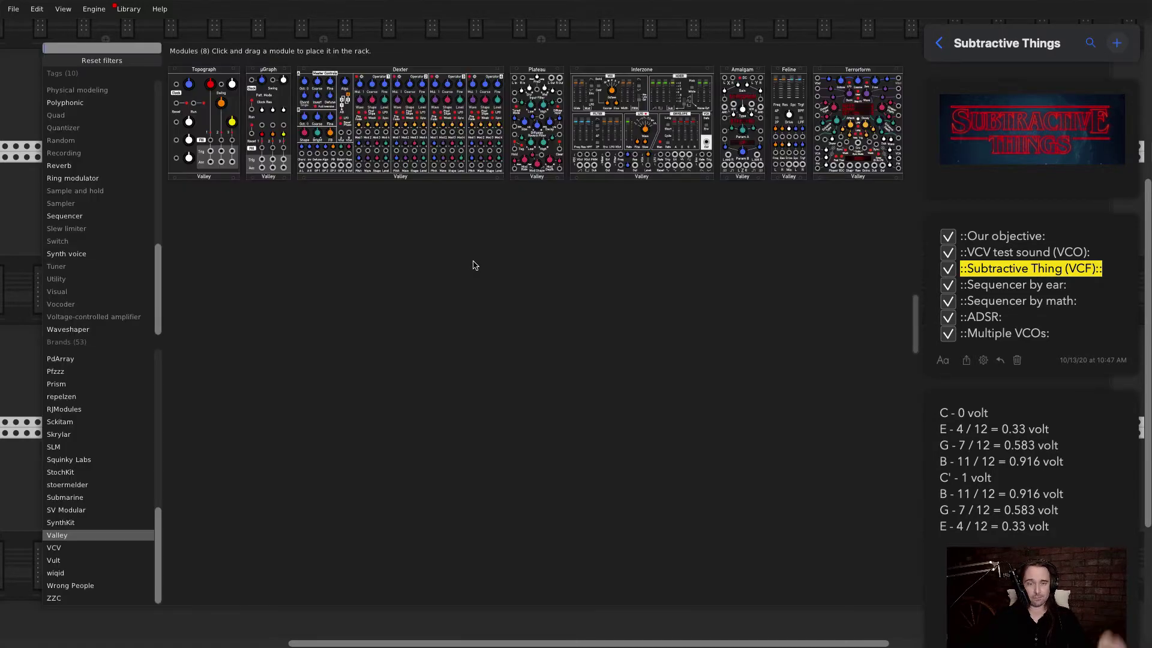
left_click(102, 548)
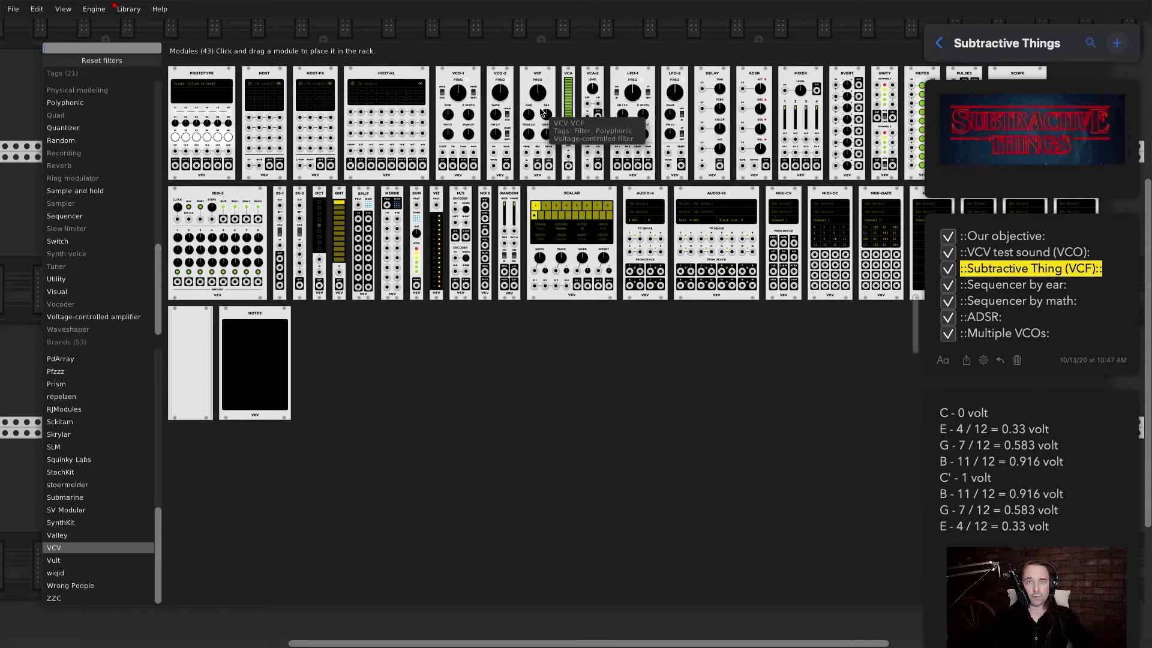
left_click_drag(537, 114, 495, 244)
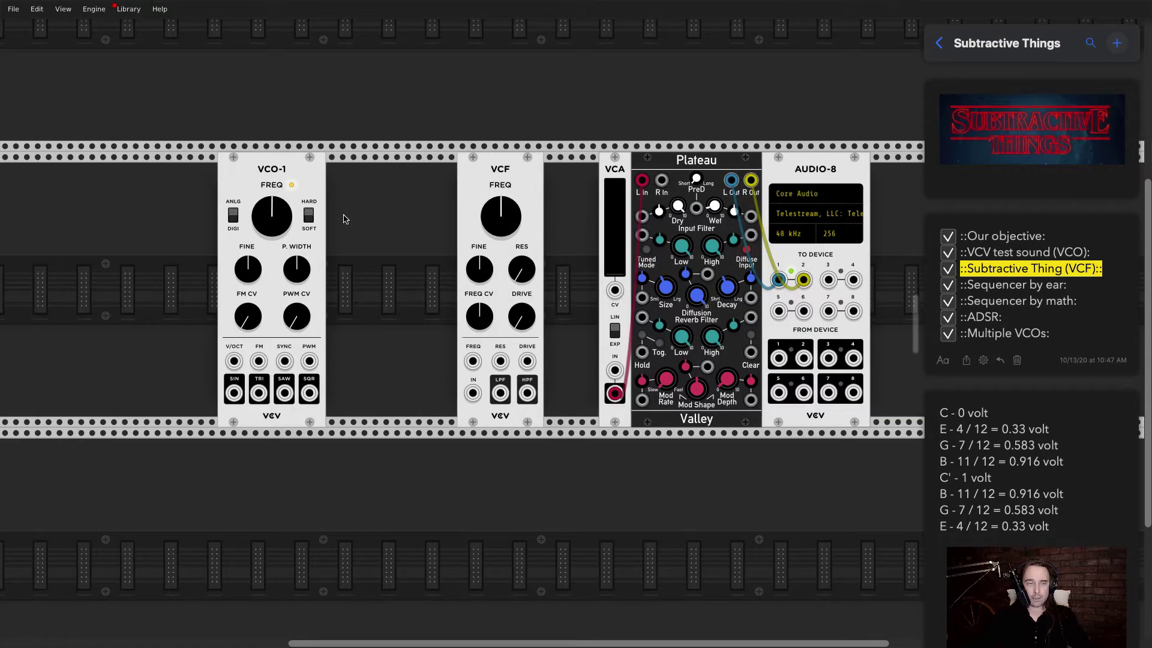
- Move VCO-1 closer to the VCF and patch its SAW output into the filter's IN and the LPF output into the VCA's IN
left_click_drag(301, 168, 396, 182)
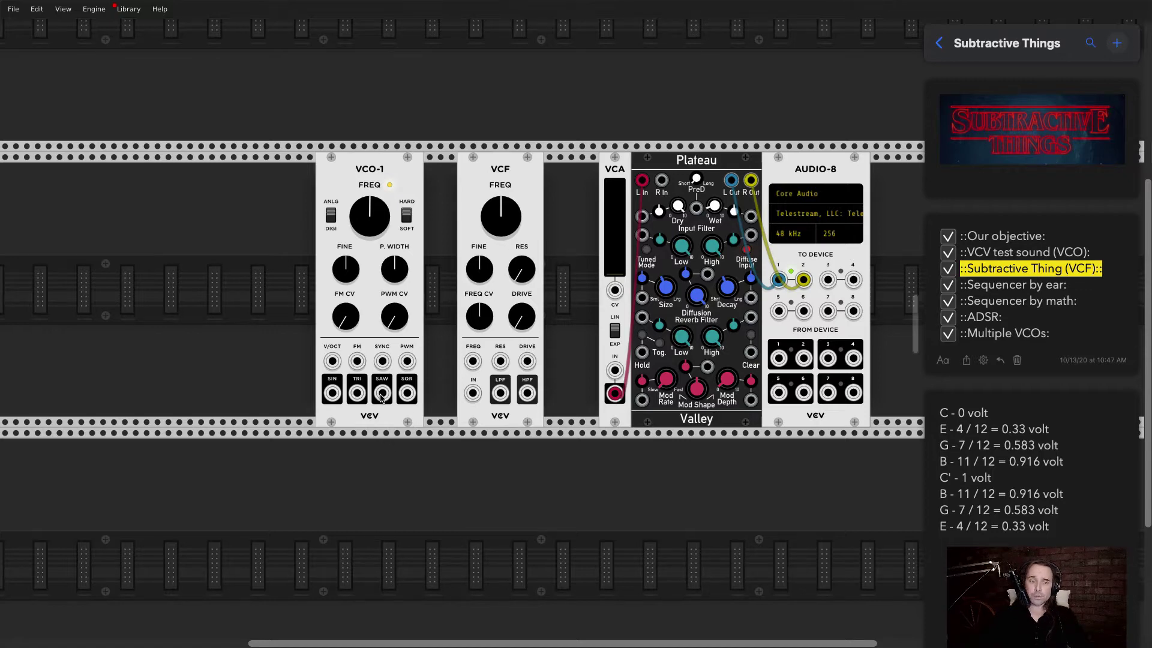
left_click_drag(381, 394, 473, 396)
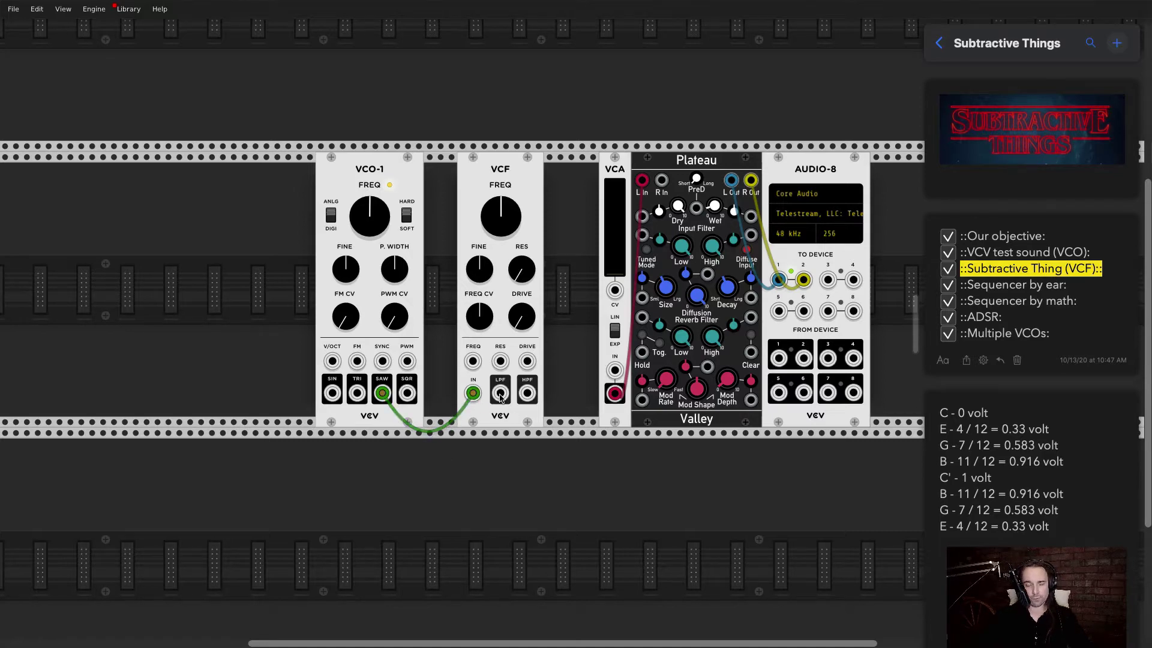
left_click_drag(501, 394, 615, 370)
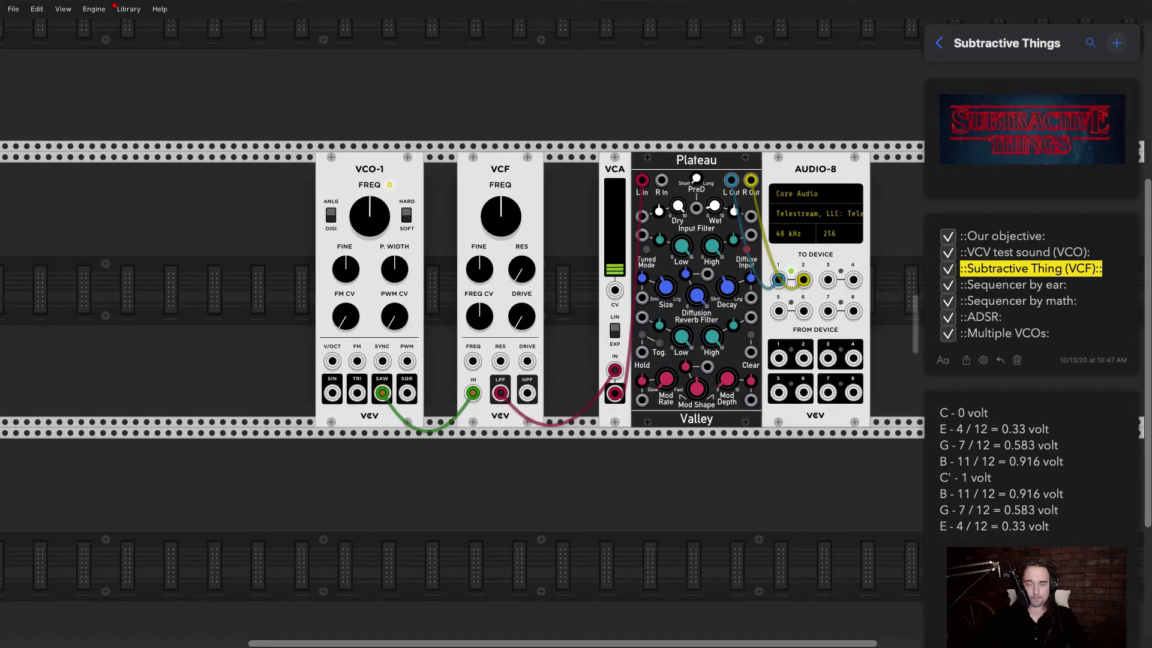
- Try higher VCF cutoff frequencies, return FREQ to about its centre, and place the VCF directly against VCO-1
left_click_drag(501, 216, 501, 190)
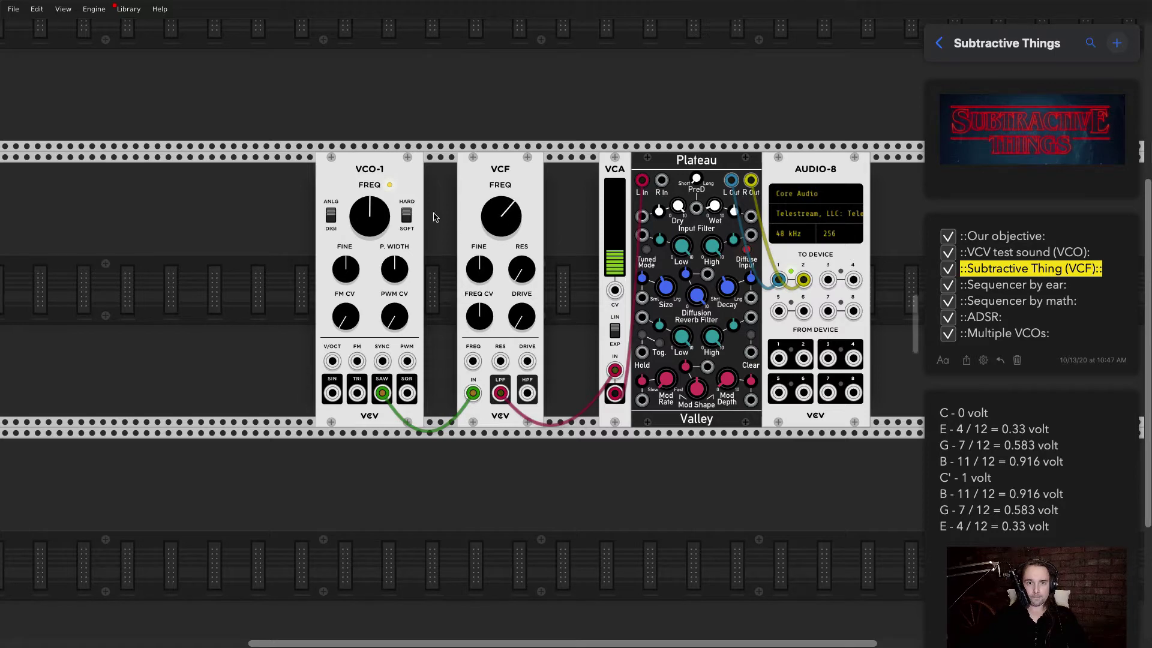
double_click(501, 216)
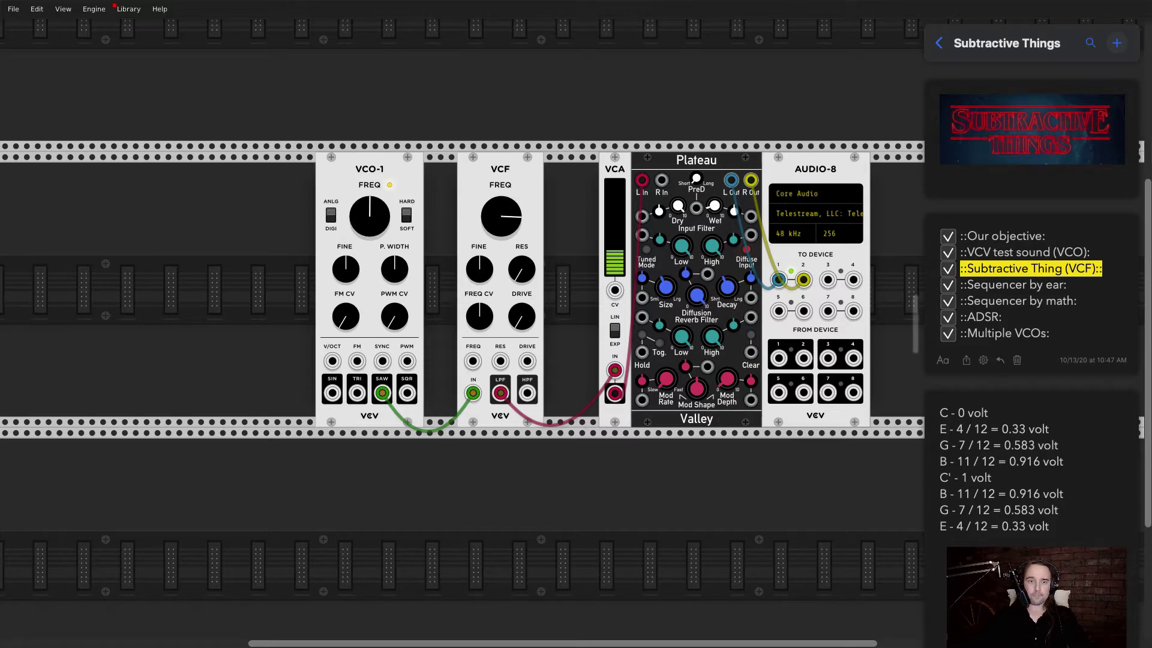
left_click_drag(513, 171, 481, 171)
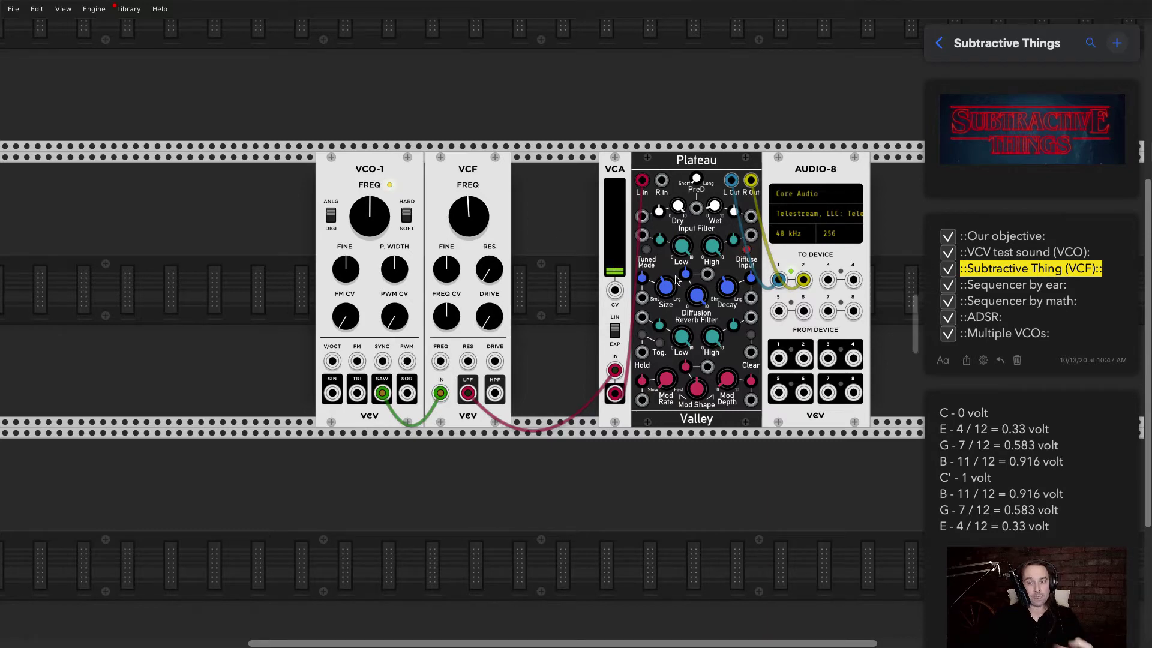
- In the checklist note, remove the last colon of the VCF item and add one to "::Sequencer by ear:" to highlight it instead
left_click(1104, 271)
type(":")
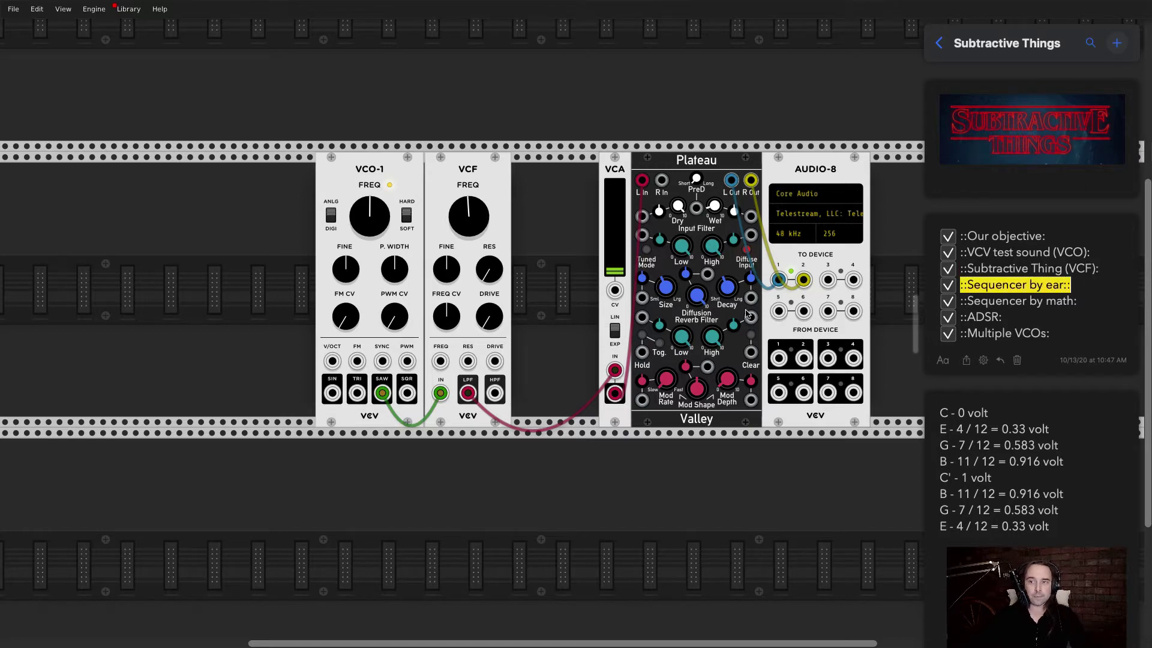
- Insert VCV's SEQ-3 directly before VCO-1 and shift SEQ-3, VCO-1 and VCF together toward the VCA
right_click(128, 276)
left_click(240, 240)
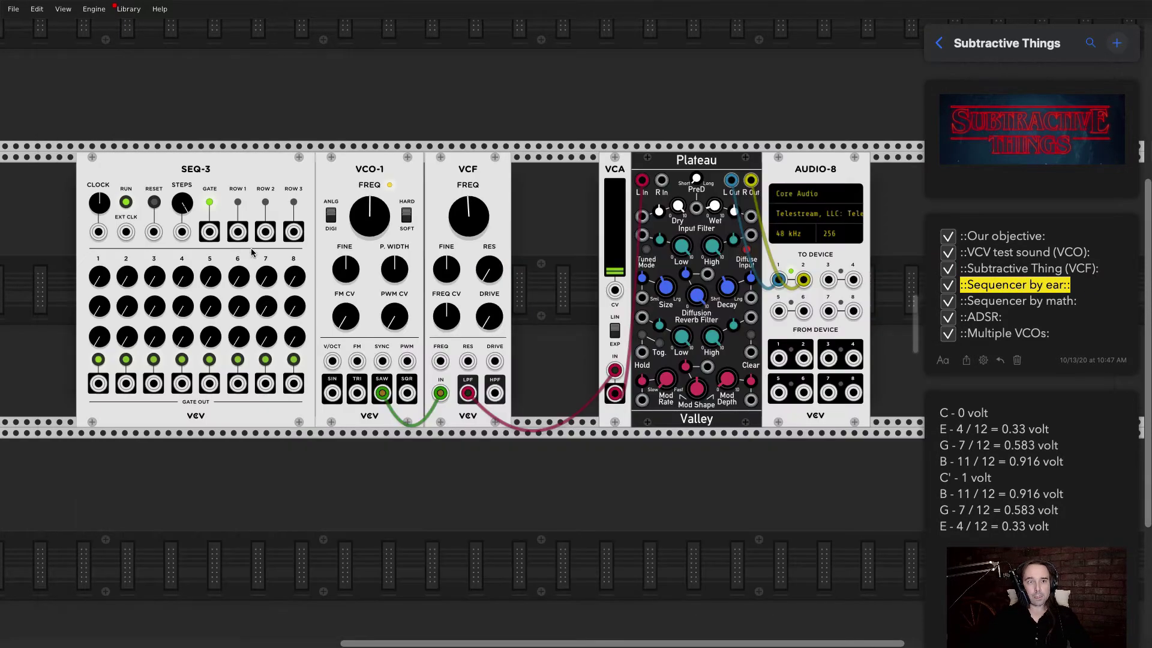
scroll(184, 176, "left", 1)
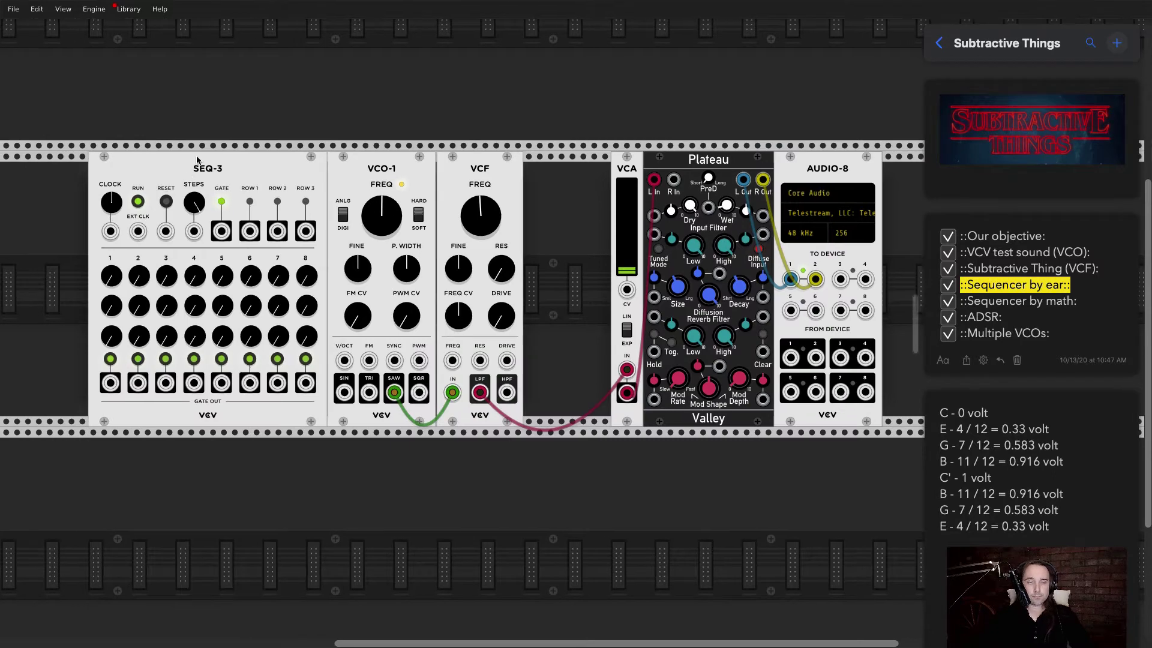
left_click_drag(197, 159, 240, 163)
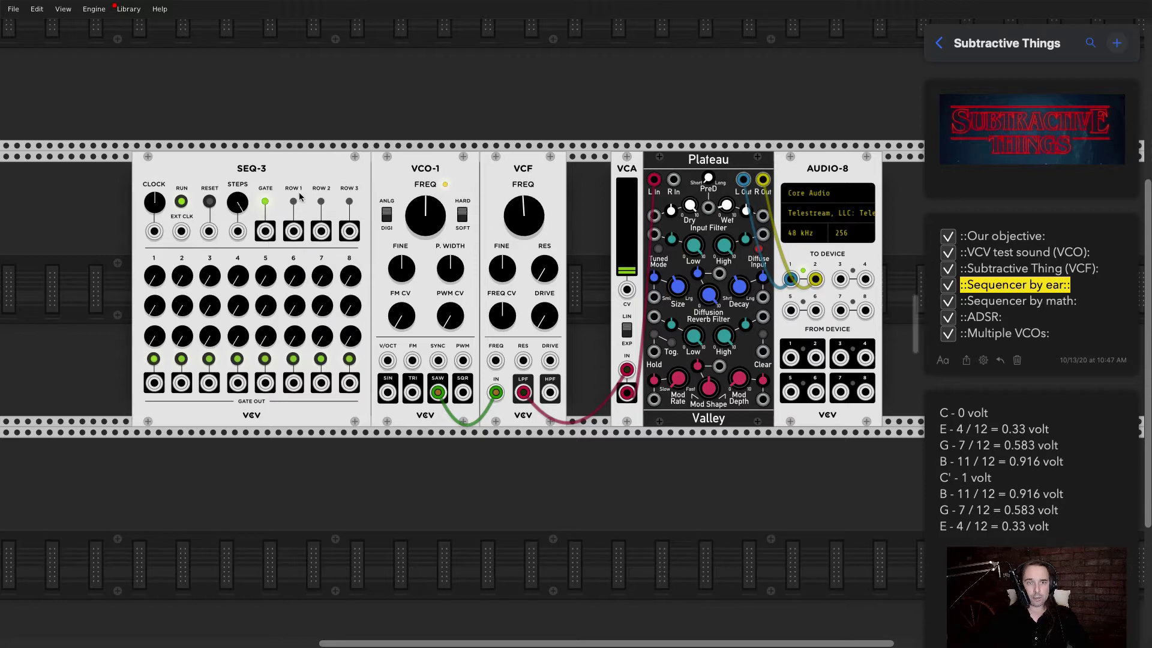
- Patch SEQ-3's ROW 1 output into VCO-1's V/OCT input and try different row 1 pitches with a higher VCF cutoff
left_click_drag(294, 232, 387, 362)
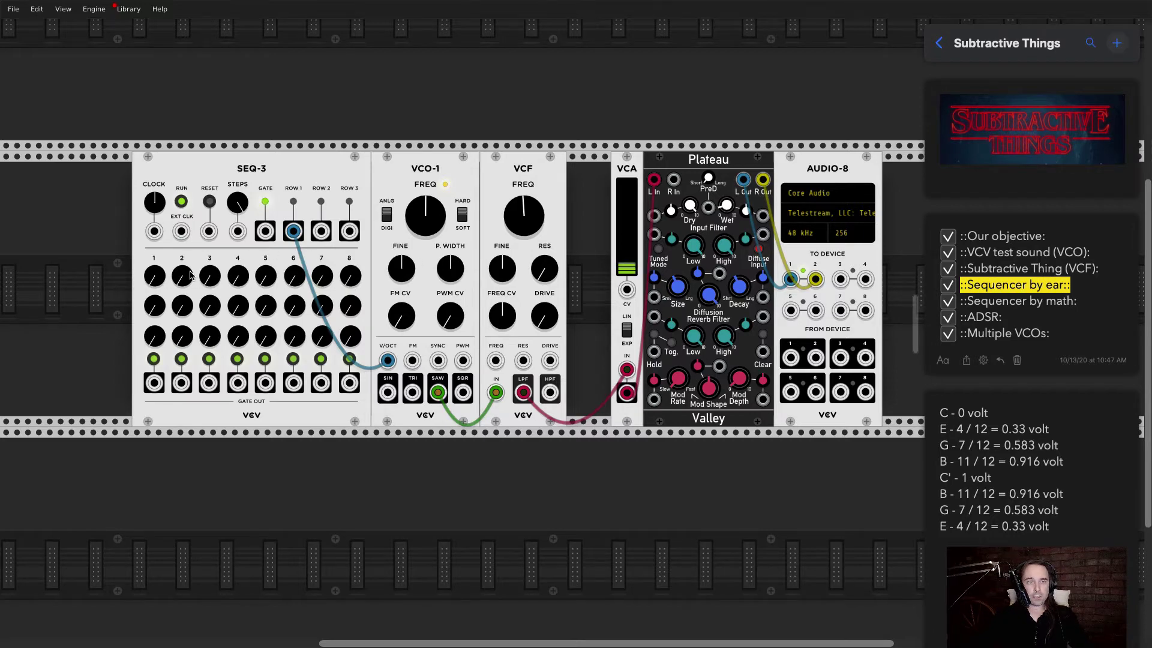
left_click_drag(191, 274, 329, 283)
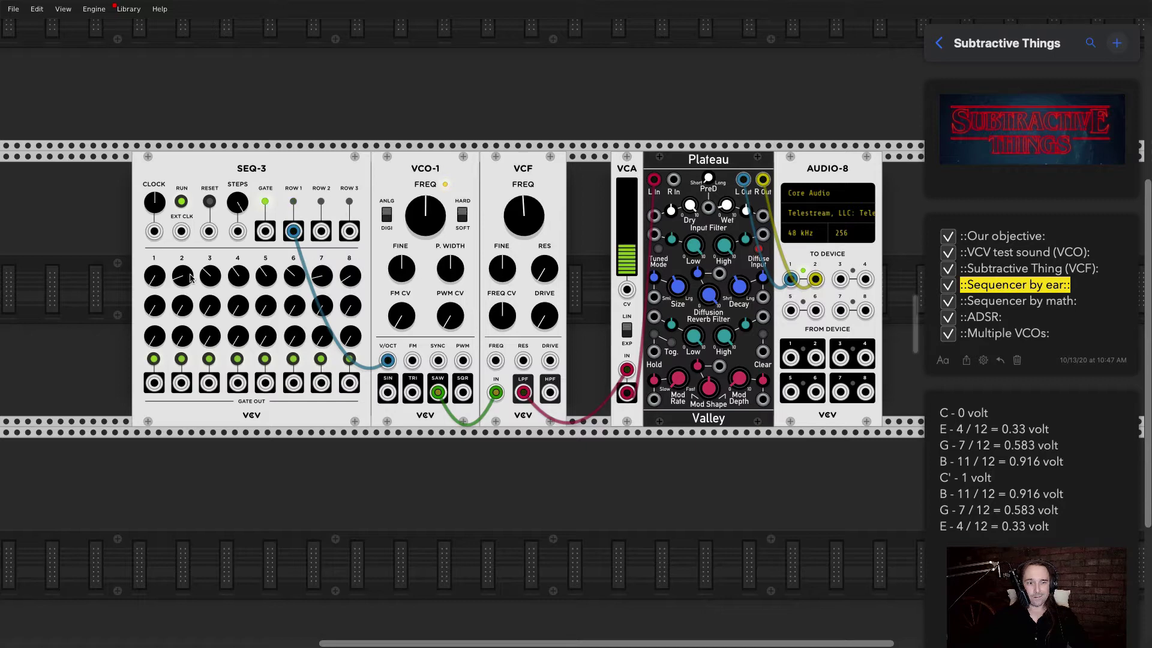
left_click_drag(524, 215, 524, 198)
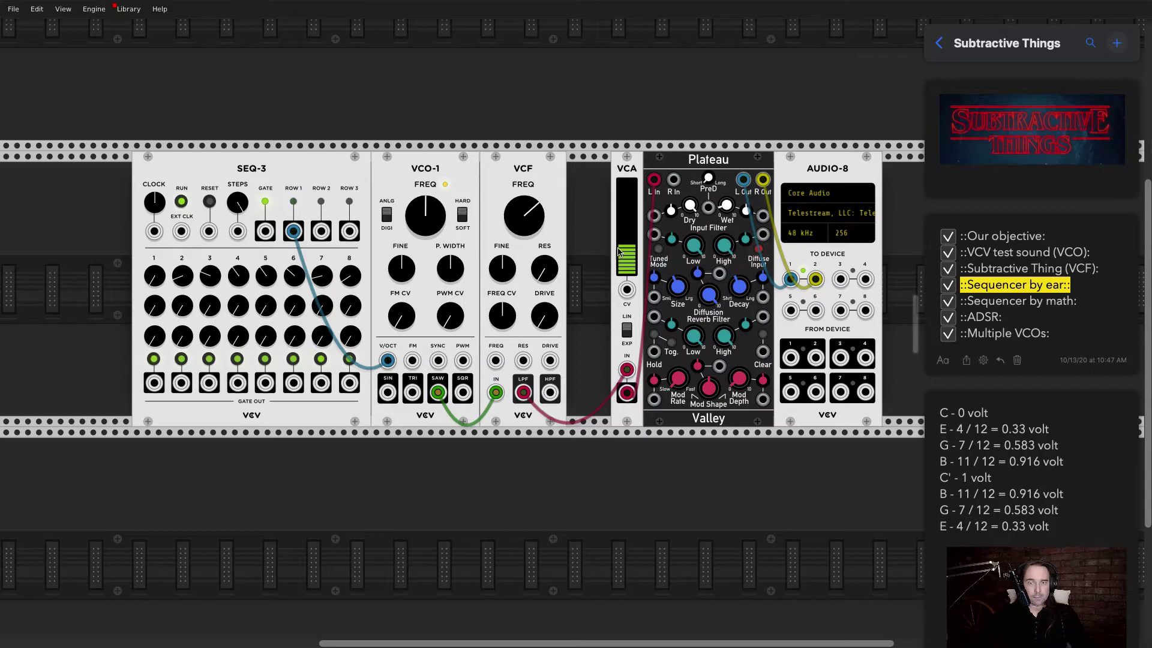
left_click(950, 418)
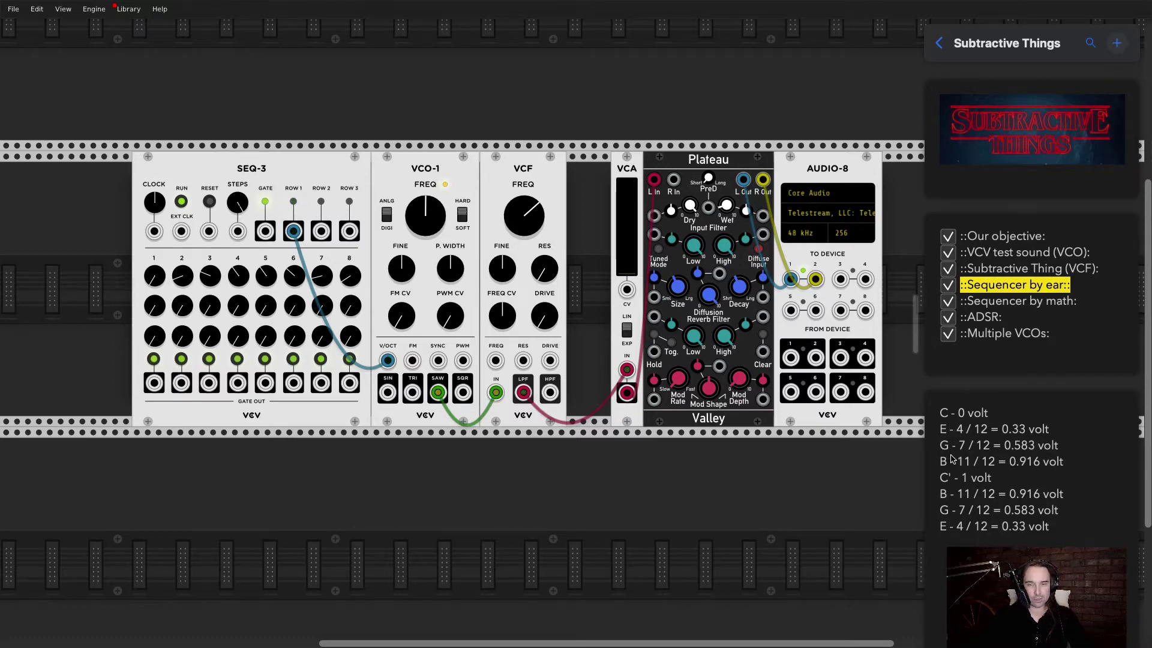
left_click(948, 414)
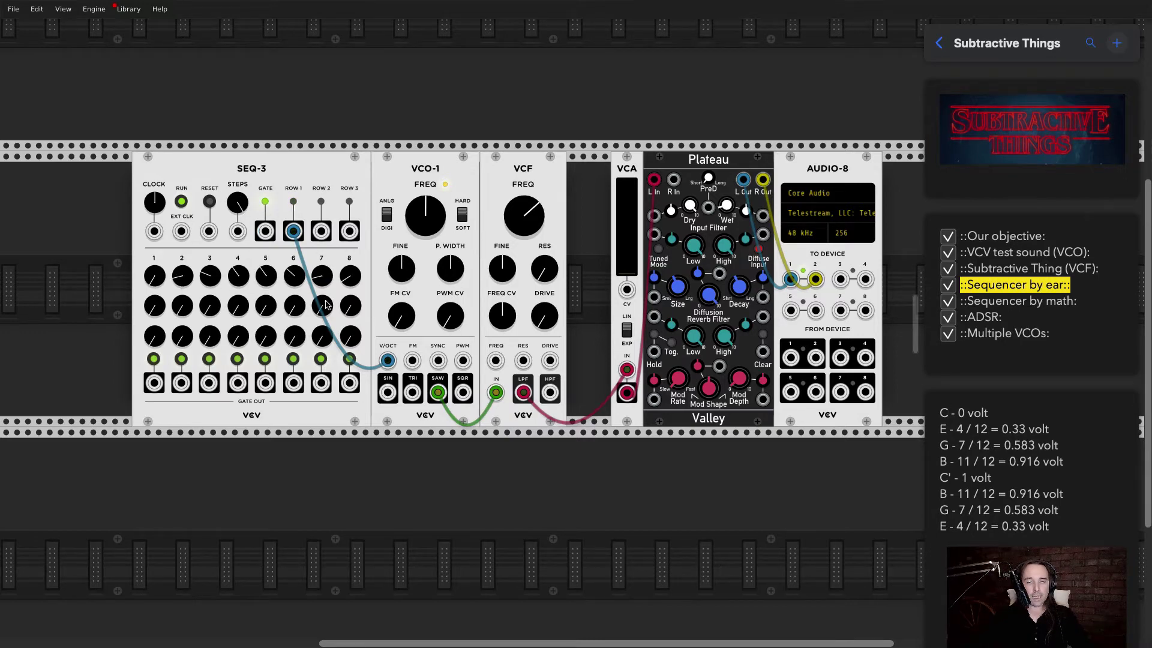
scroll(326, 305, "left", 1)
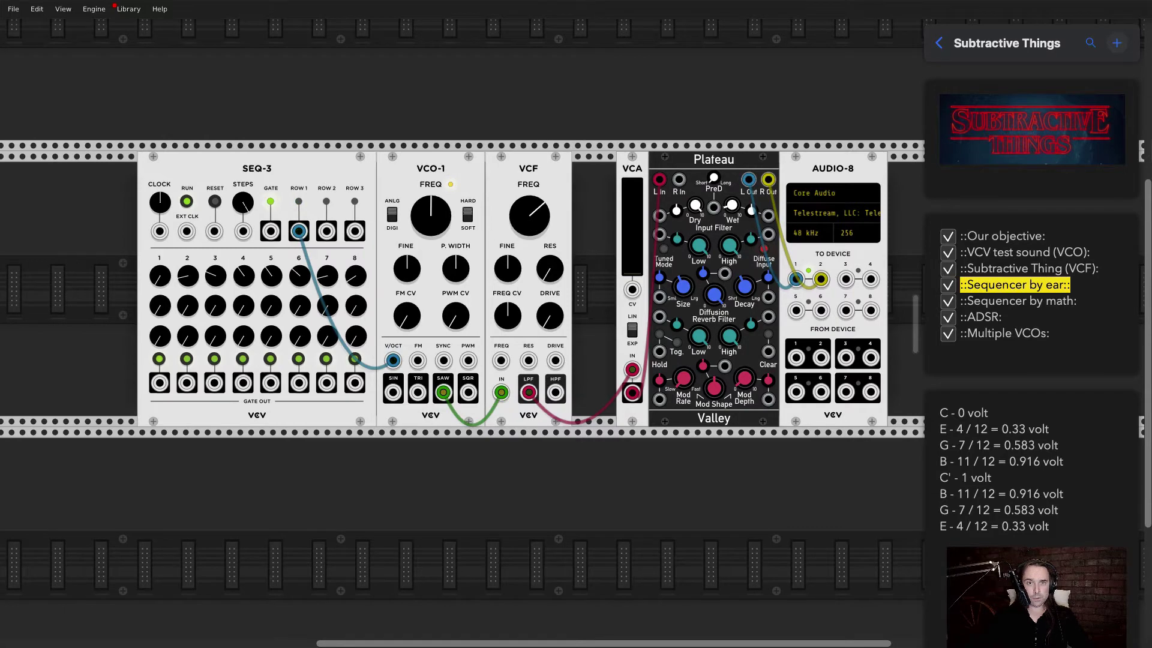
- Initialize SEQ-3 to clear its step knobs and set the VCF's cutoff frequency moderately above centre
left_click_drag(530, 216, 529, 201)
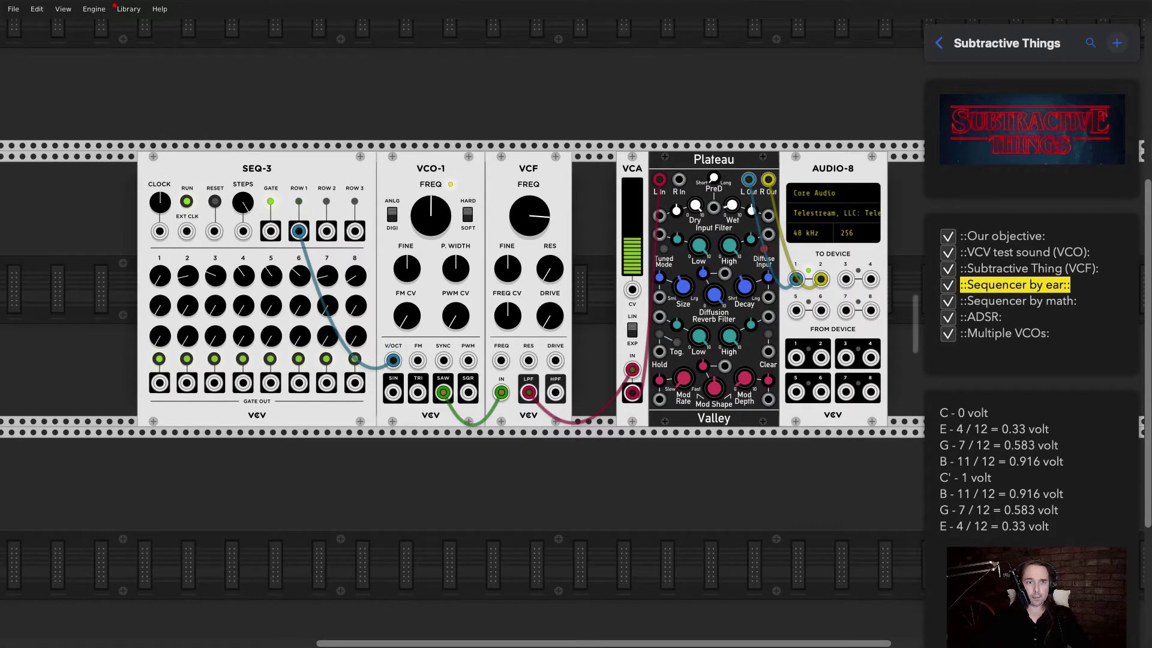
right_click(283, 182)
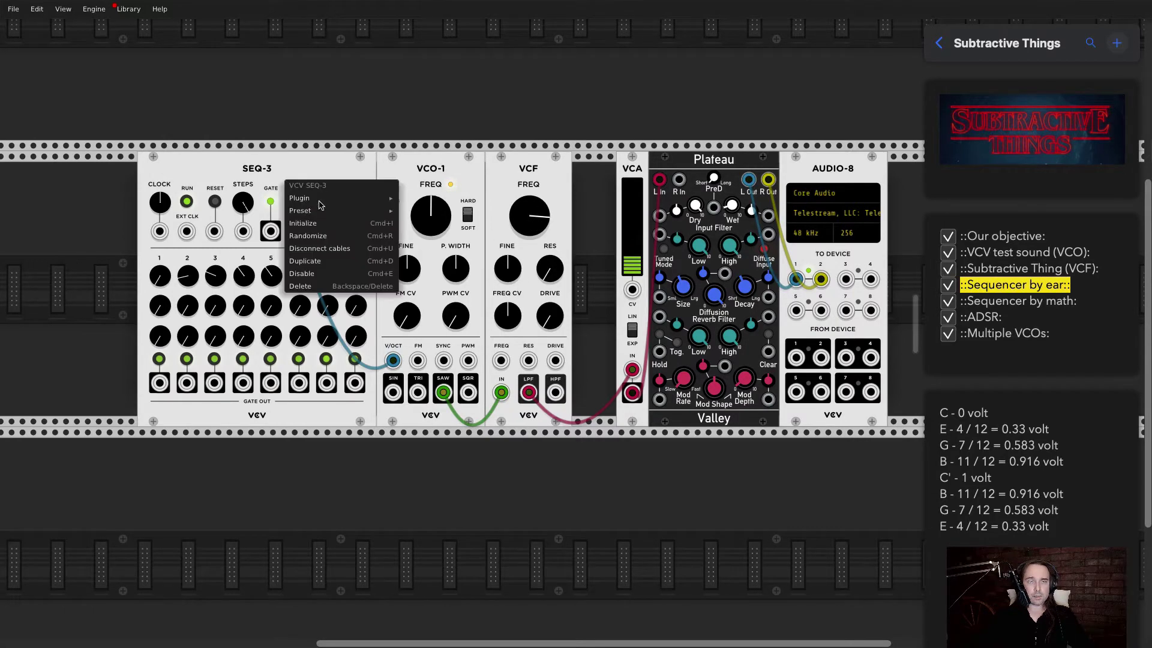
left_click(332, 229)
left_click_drag(526, 219, 526, 228)
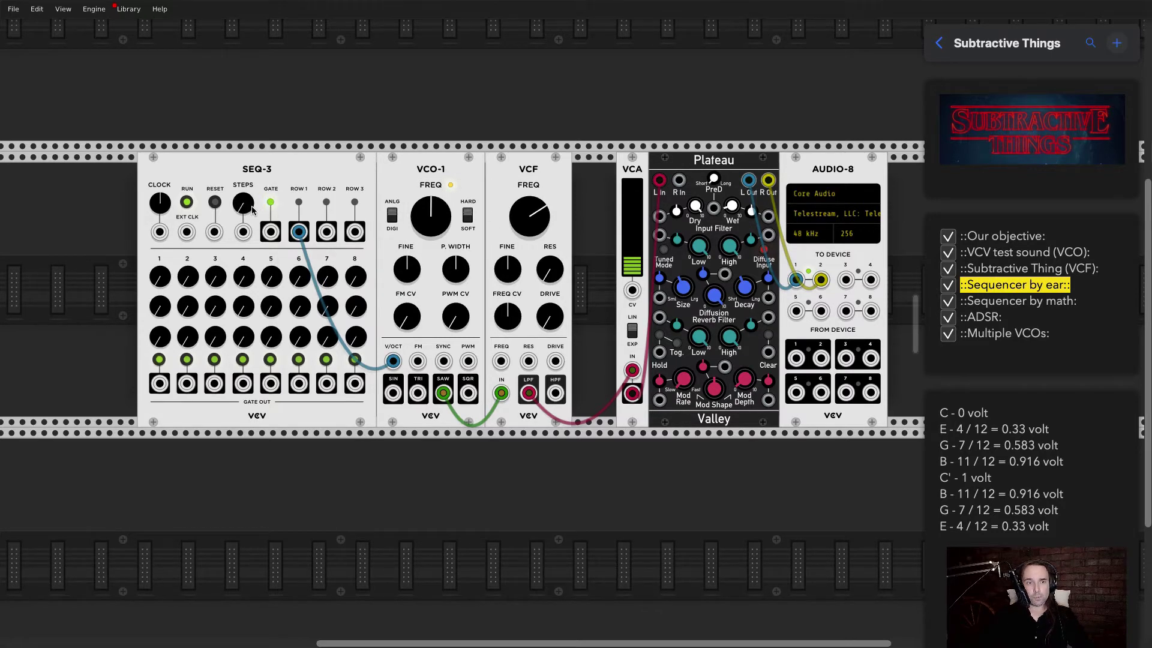
- Try tuning the row 1 knob of SEQ-3's fourth step by ear
scroll(246, 207, "up", 1)
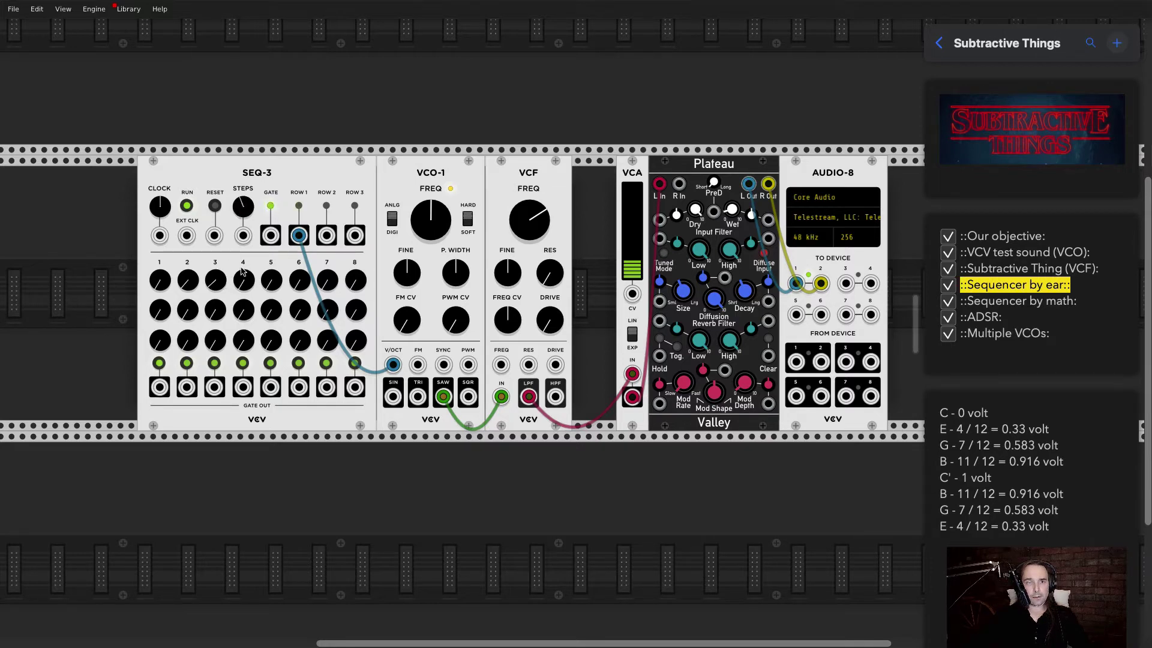
left_click_drag(241, 270, 241, 271)
left_click_drag(241, 271, 251, 279)
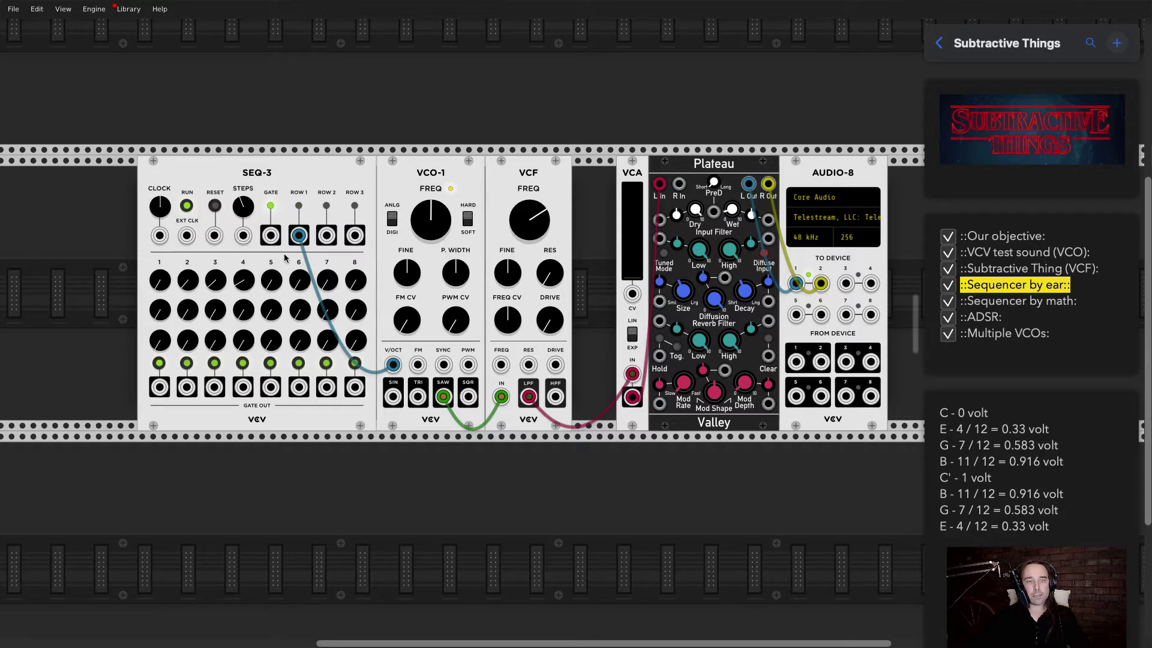
- Make room between SEQ-3 and VCO-1, keeping VCO-1 and VCF together, and insert a second VCV VCA beside SEQ-3
left_click_drag(281, 187, 238, 189)
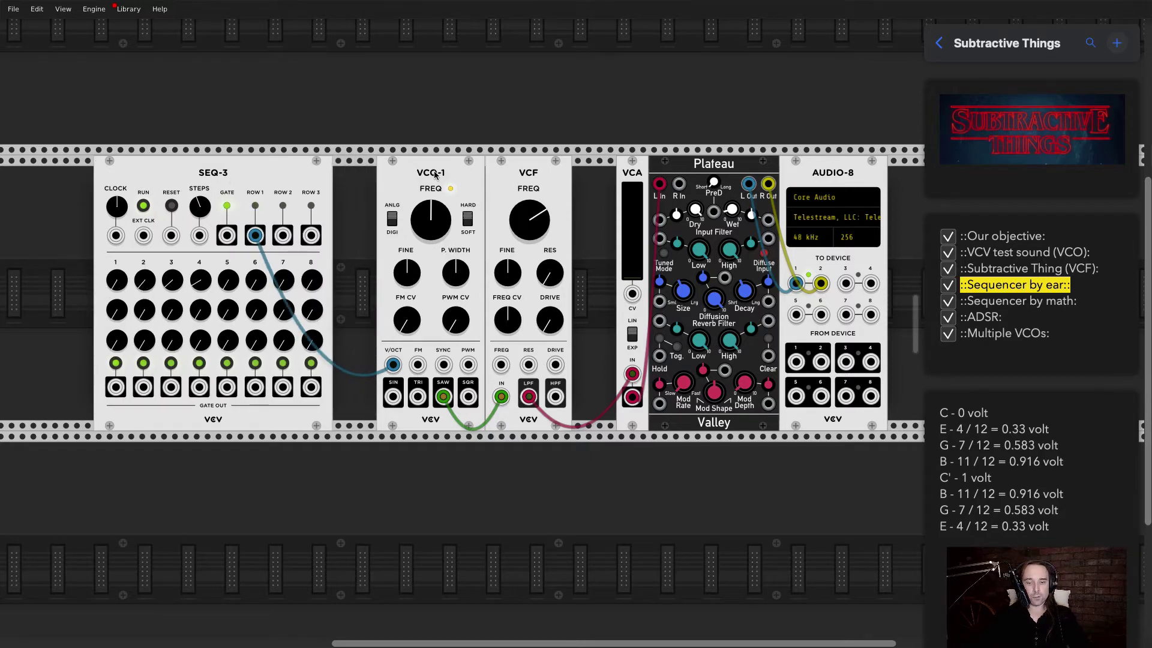
left_click_drag(436, 175, 468, 177)
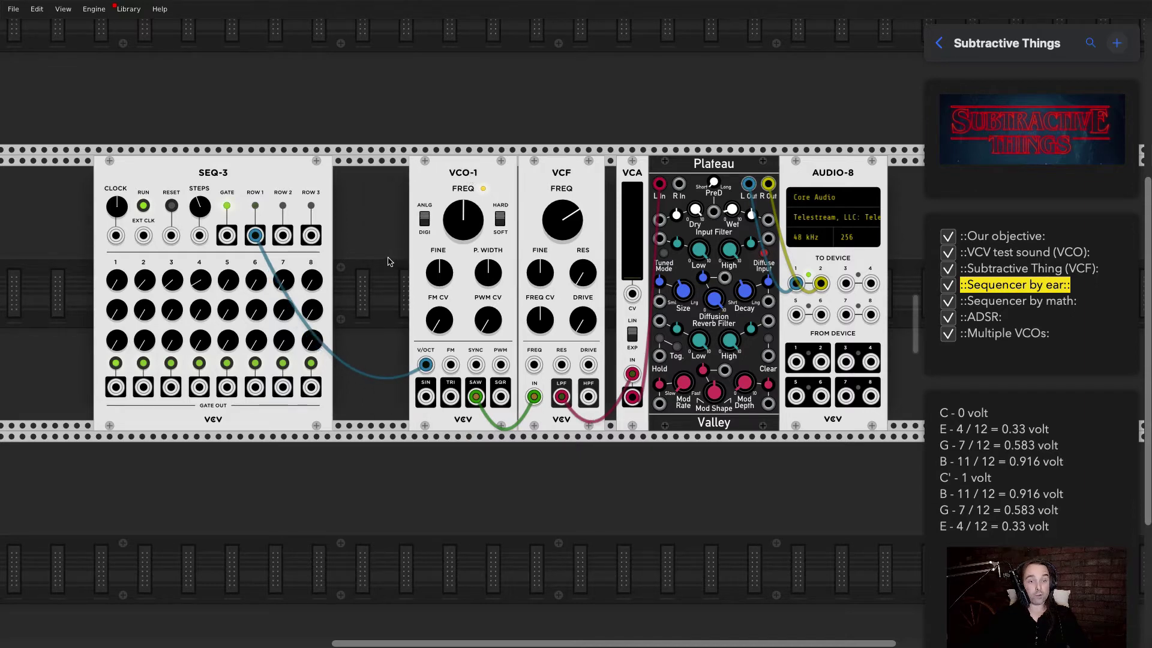
right_click(372, 214)
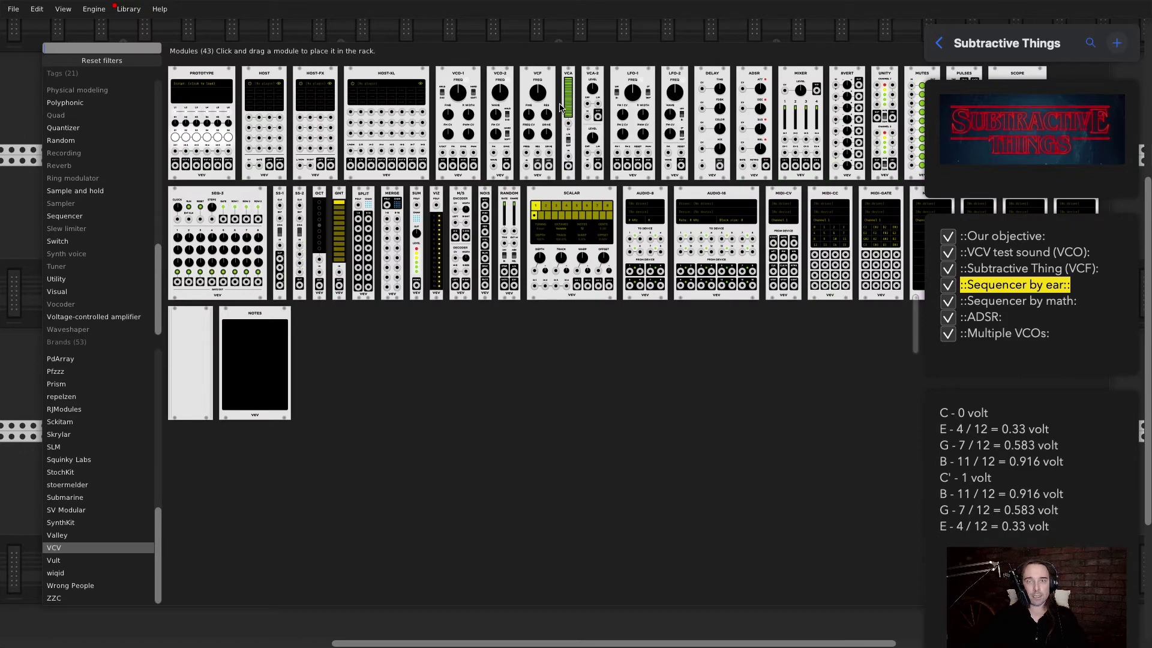
left_click_drag(569, 111, 342, 237)
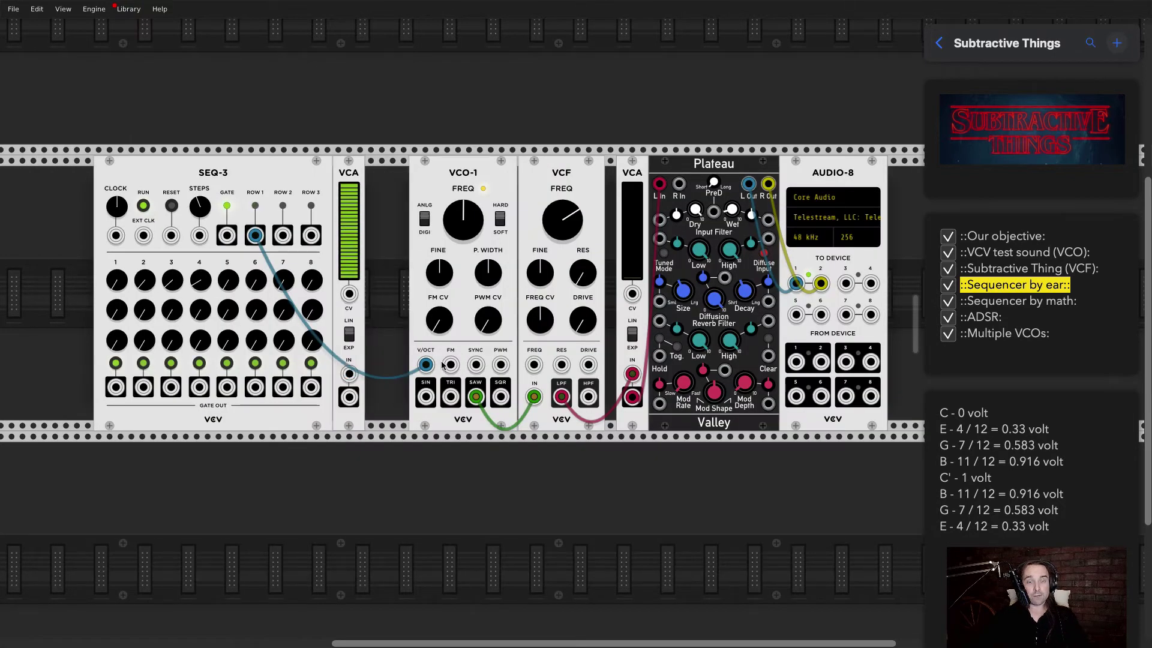
- Route SEQ-3's ROW 1 through the new VCA's input and output into VCO-1's V/OCT, and reduce that VCA's level to narrow the pitch range
mouse_move(426, 365)
left_mouse_down()
mouse_move(360, 399)
mouse_move(428, 373)
mouse_move(348, 374)
mouse_move(363, 408)
mouse_move(426, 365)
left_mouse_up()
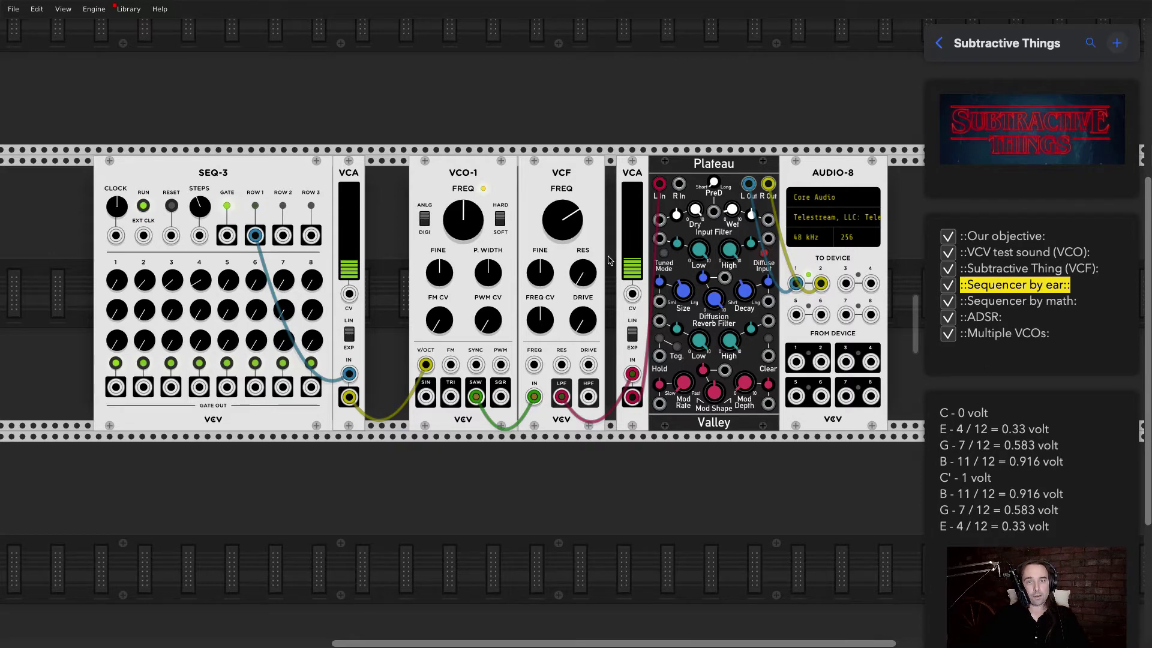
right_click(355, 258)
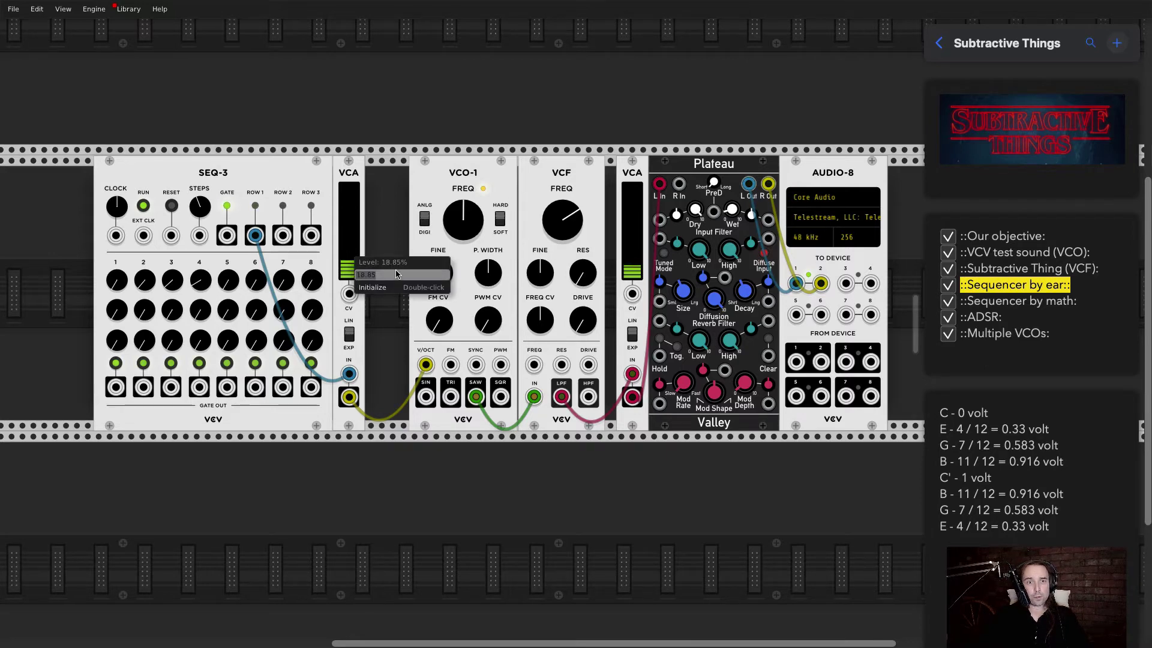
key("Escape")
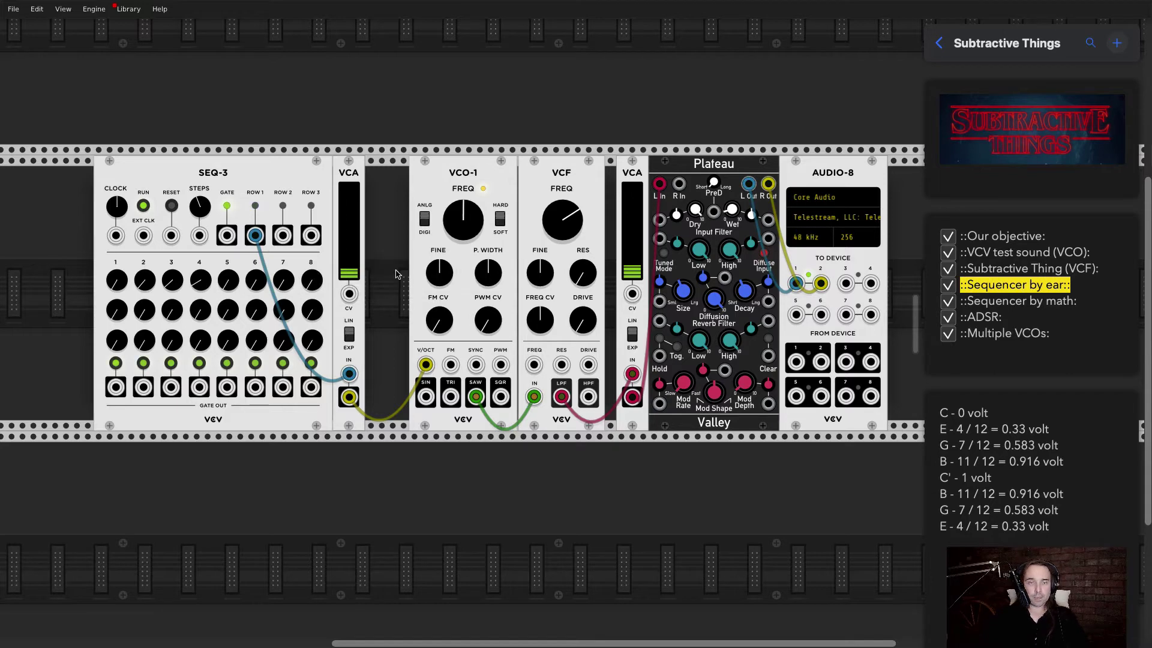
- Tune the row 1 knobs across SEQ-3's steps by ear to form a melodic sequence that rises toward step 5 and falls again
left_click_drag(228, 281, 228, 267)
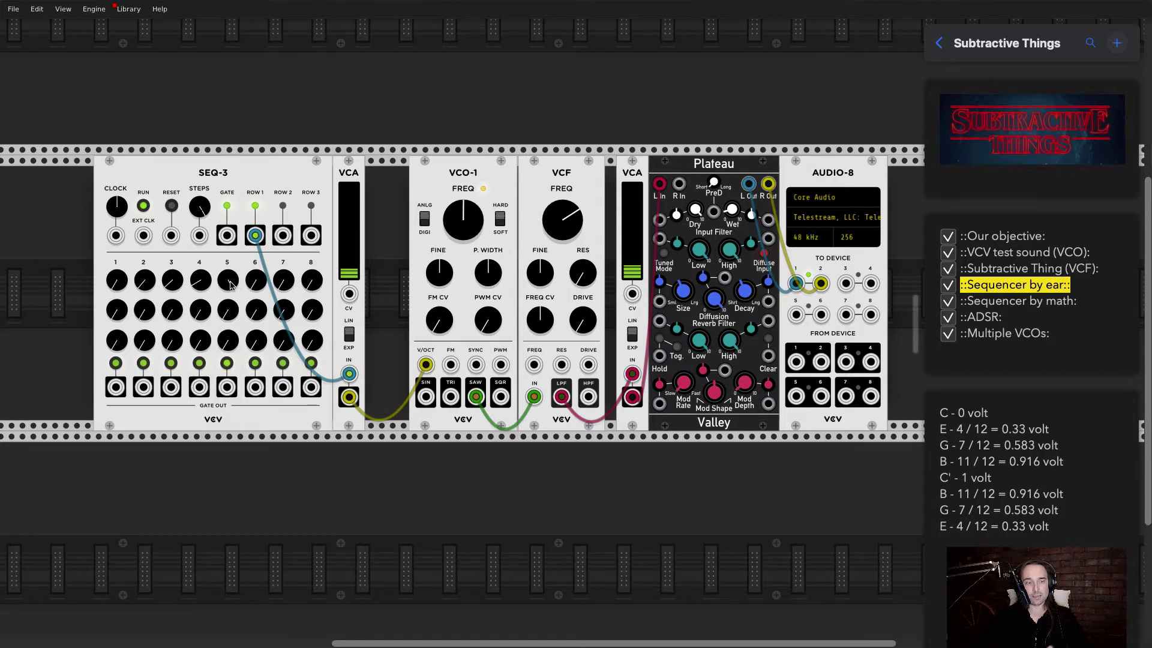
left_click_drag(150, 288, 200, 271)
left_click_drag(228, 279, 228, 280)
left_click_drag(256, 280, 312, 274)
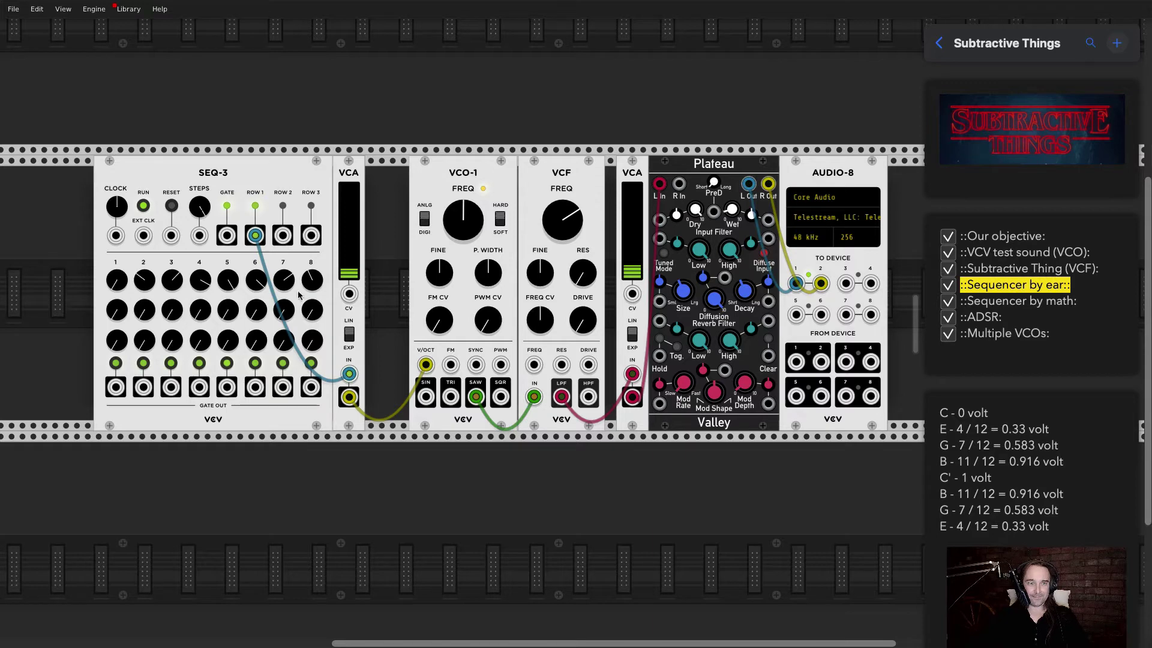
left_click_drag(284, 280, 283, 275)
left_click_drag(306, 286, 306, 282)
left_click_drag(173, 288, 205, 287)
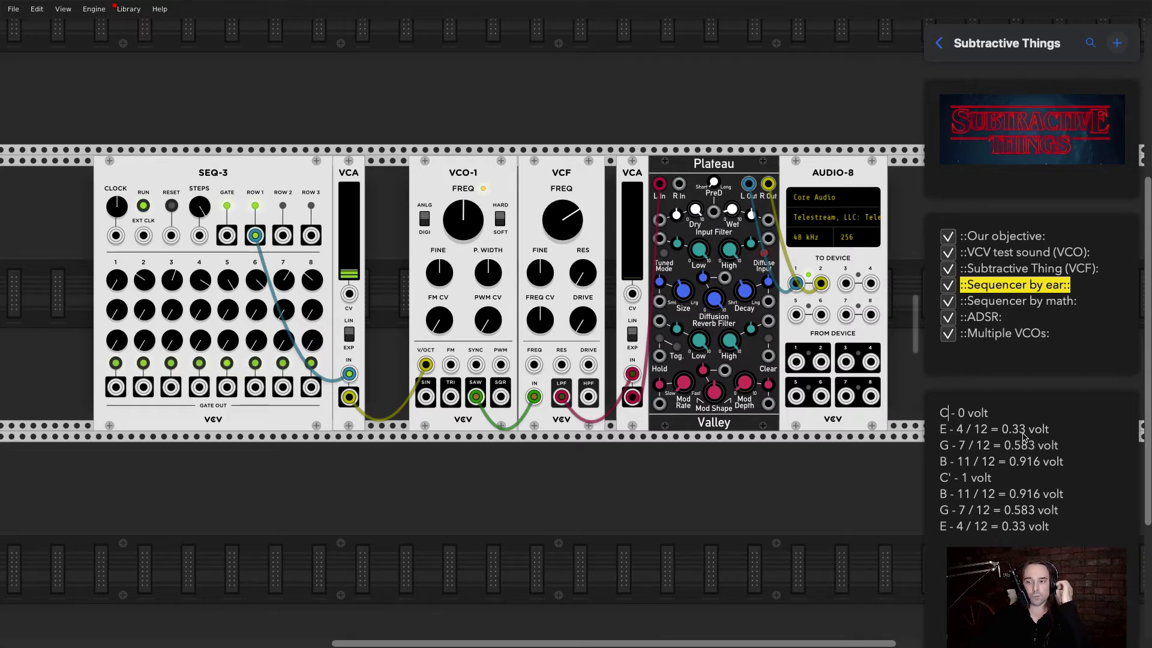
- Go through the note order of the eight-step sequence in the voltage notes, from C up to C' and back to E
left_click(948, 431)
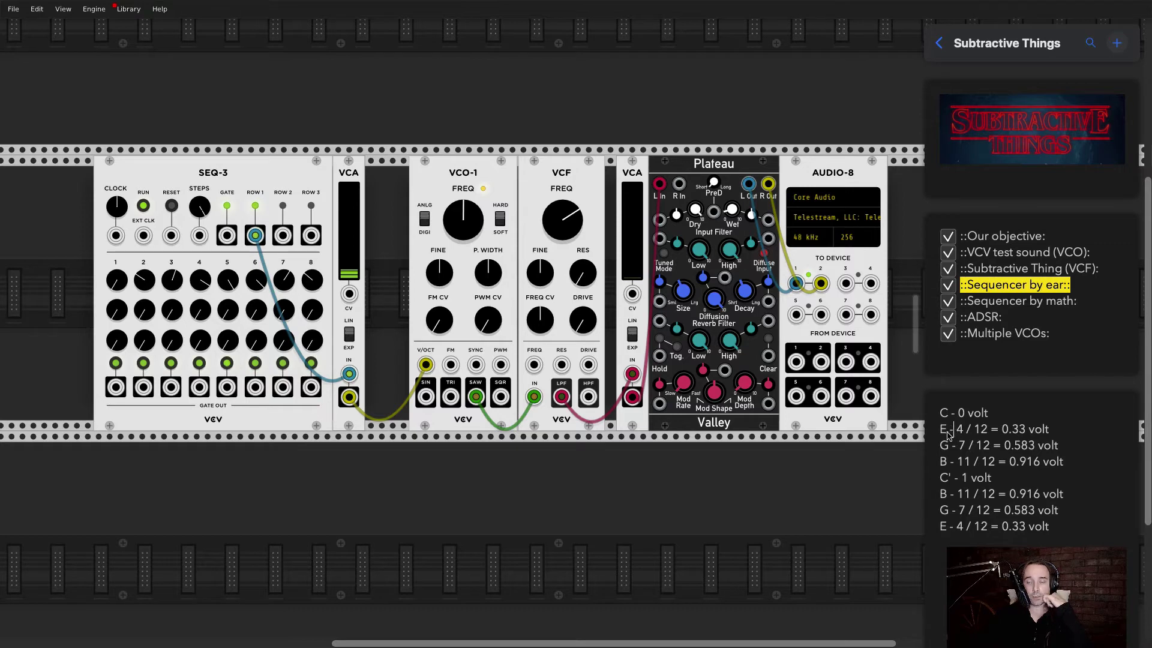
double_click(943, 414)
left_click(951, 414)
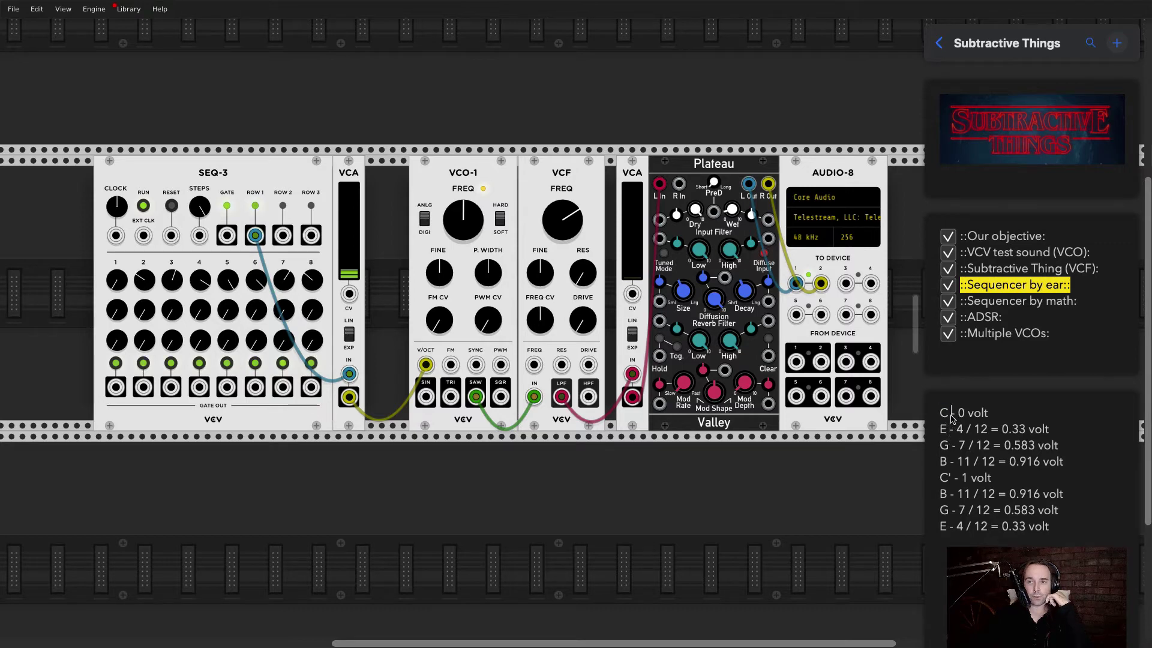
left_click(949, 493)
left_click(947, 526)
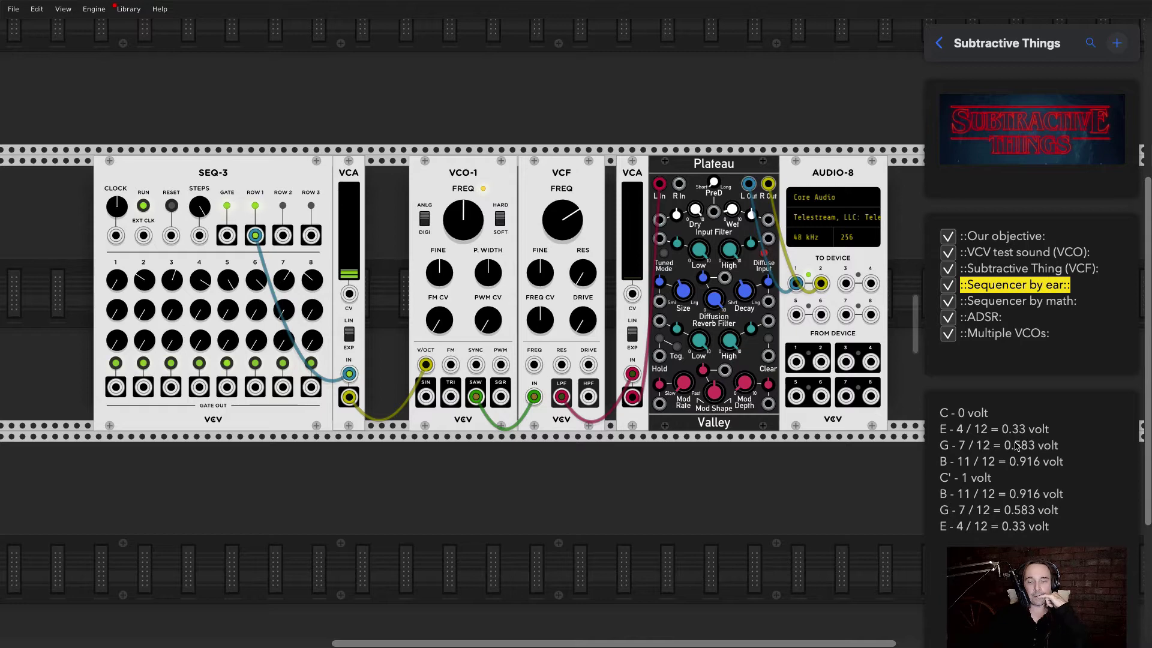
left_click(950, 430)
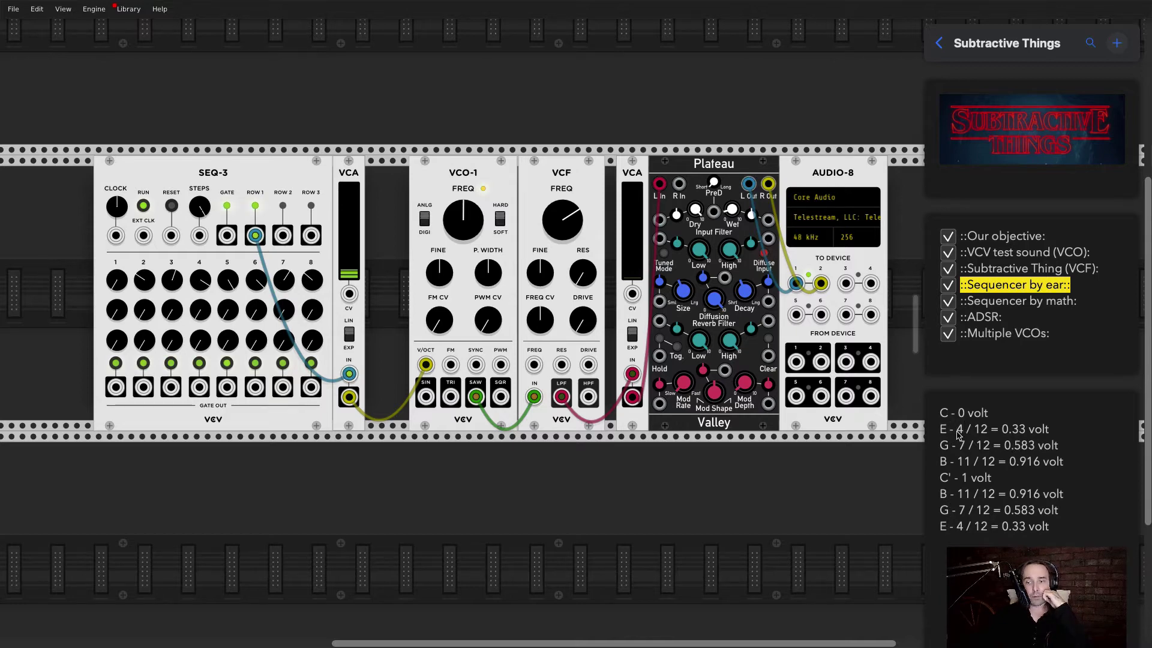
- Examine how the notes derive E's voltage from semitones divided by 12, and compare the voltages of C and C'
left_click_drag(962, 431, 958, 431)
key("shift+Right")
key("shift+Right")
key("shift+Right")
key("shift+Right")
key("shift+Right")
key("shift+Right")
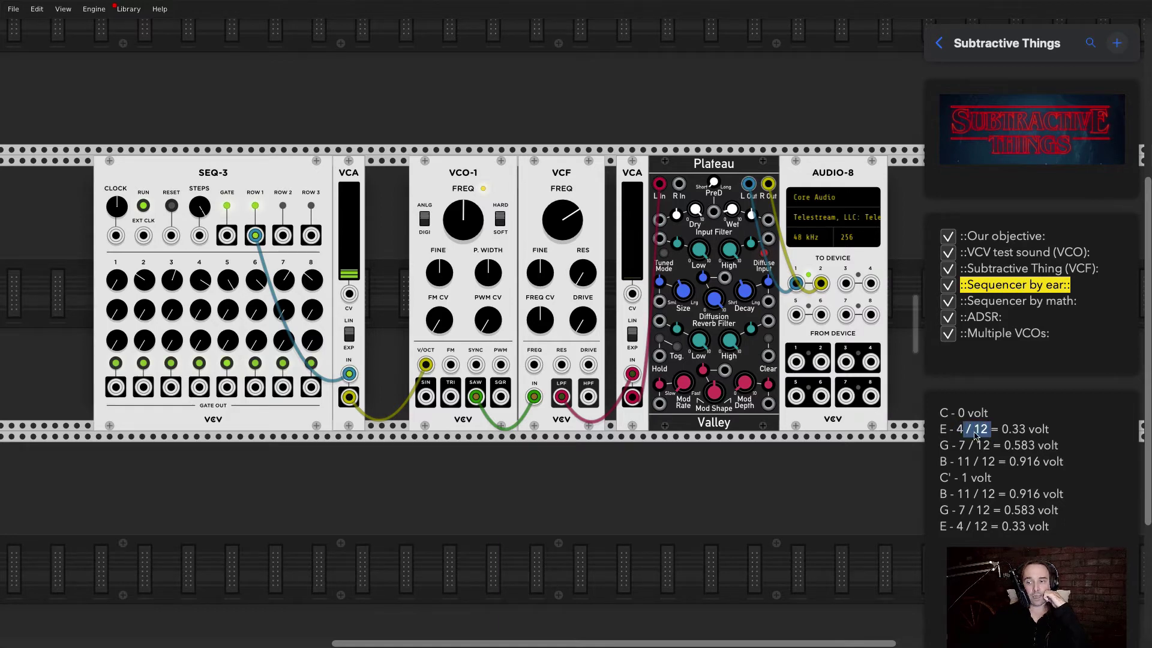
left_click_drag(1002, 437, 1049, 434)
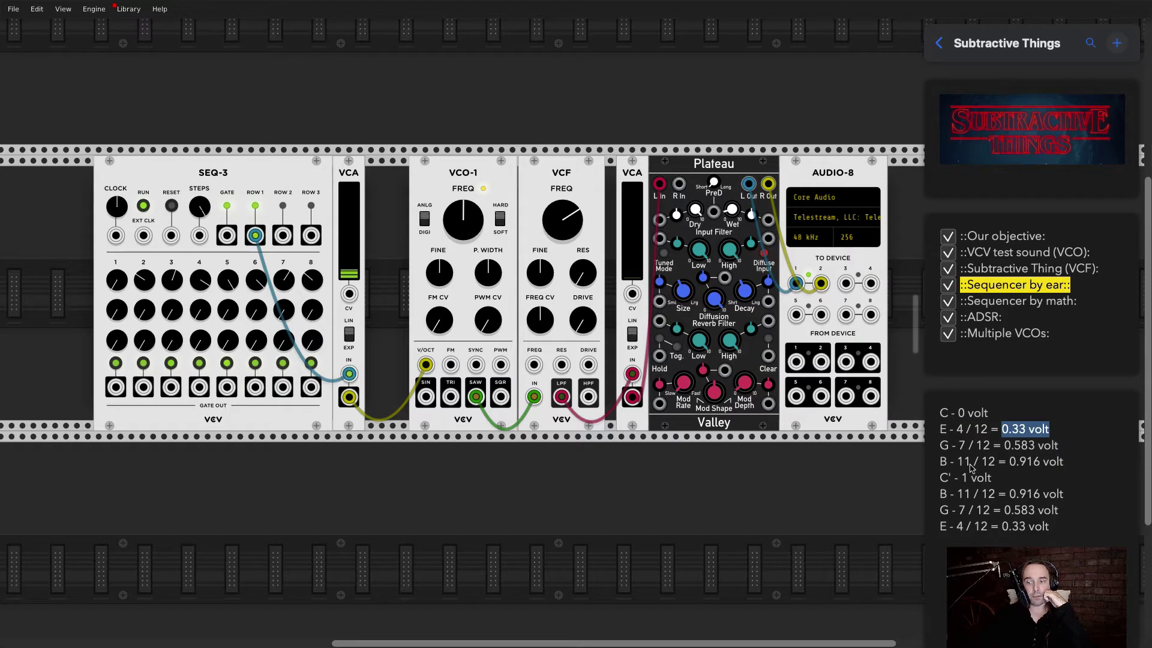
left_click_drag(997, 480, 934, 488)
left_click_drag(993, 416, 924, 417)
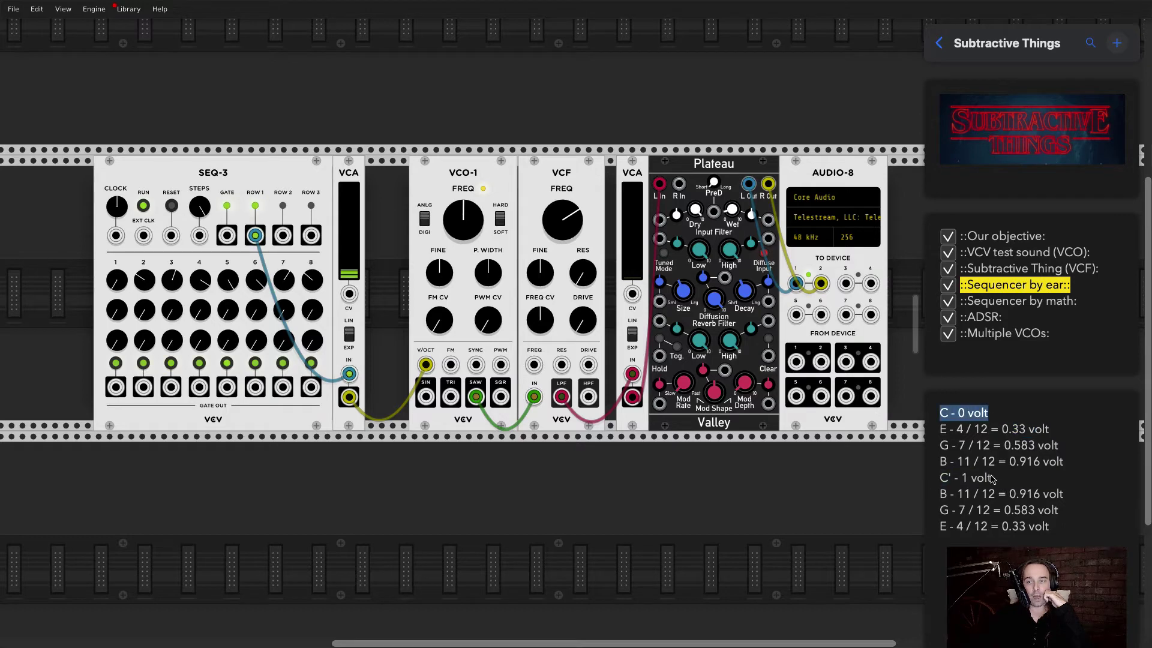
left_click_drag(993, 480, 942, 480)
left_click_drag(990, 415, 922, 421)
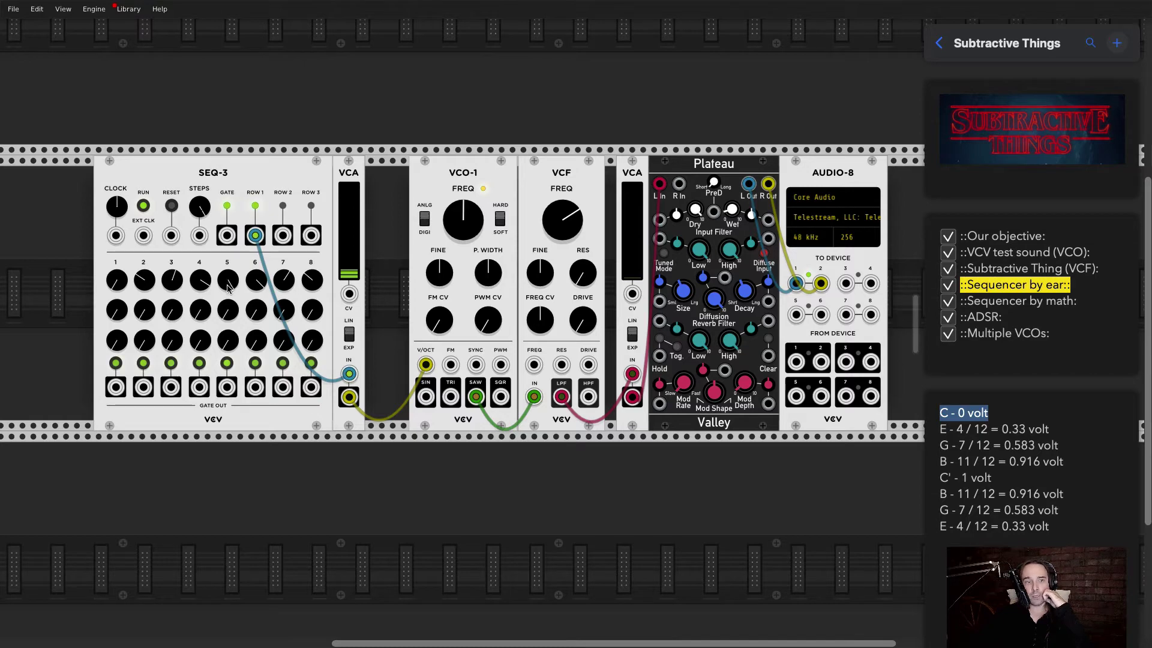
- Delete the VCA between SEQ-3 and VCO-1 together with its cables
left_click_drag(228, 288, 230, 281)
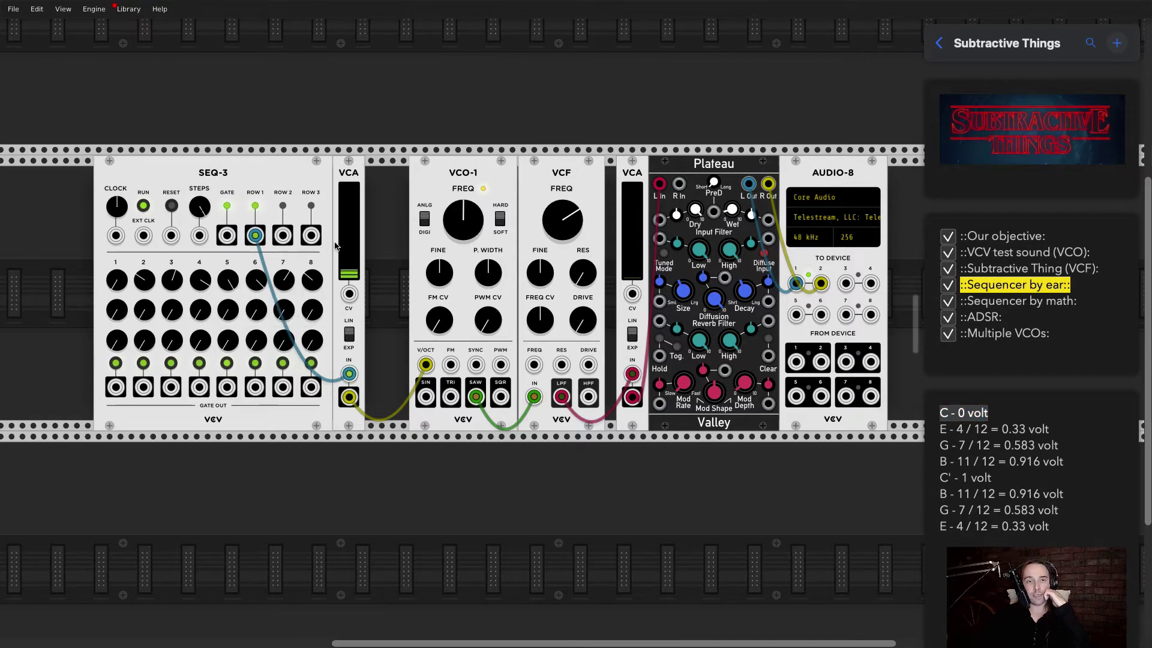
key("Delete")
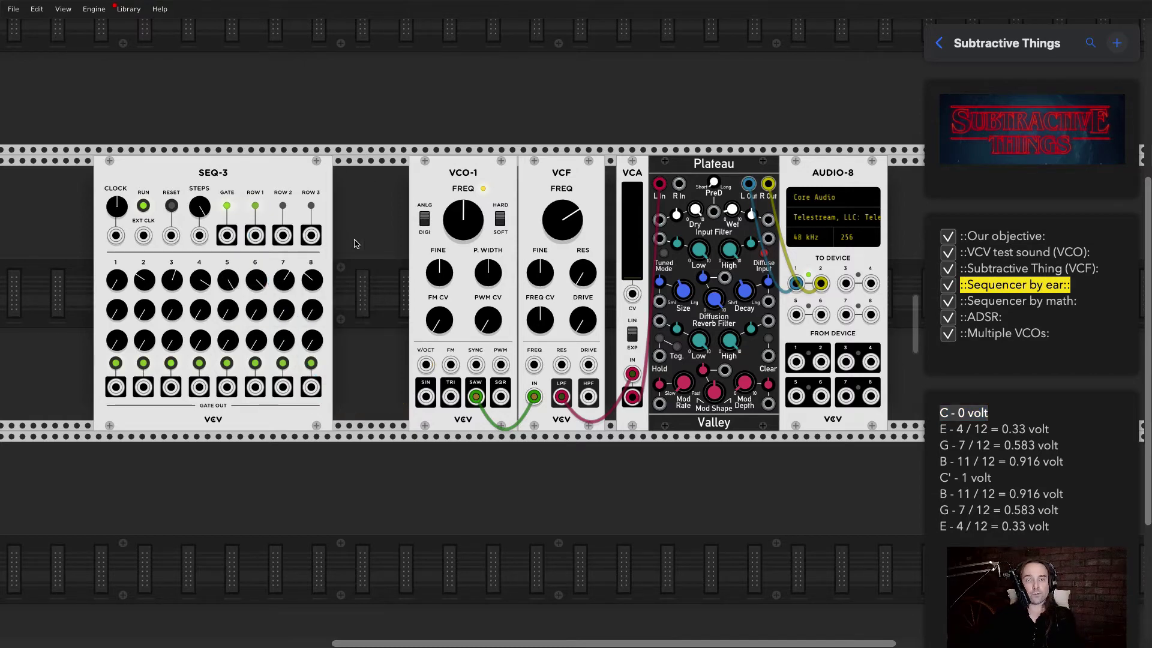
- Set SEQ-3's row 1 knob for step 5 to 1 and reset the other row 1 knobs to 0
right_click(223, 284)
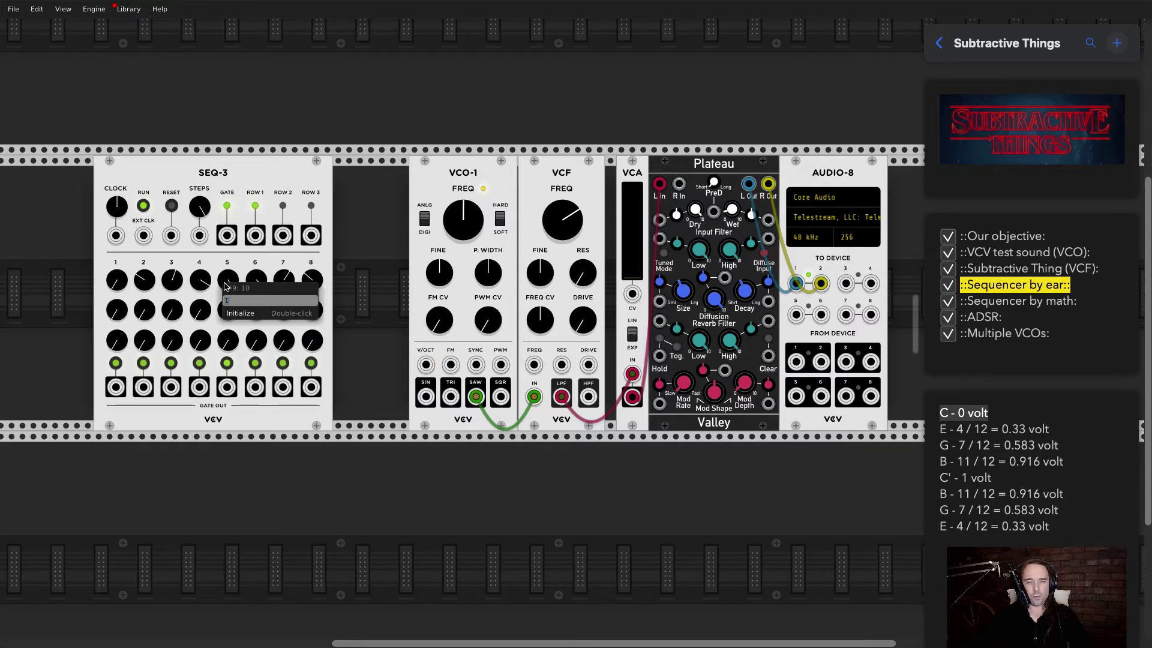
type("1")
key("Return")
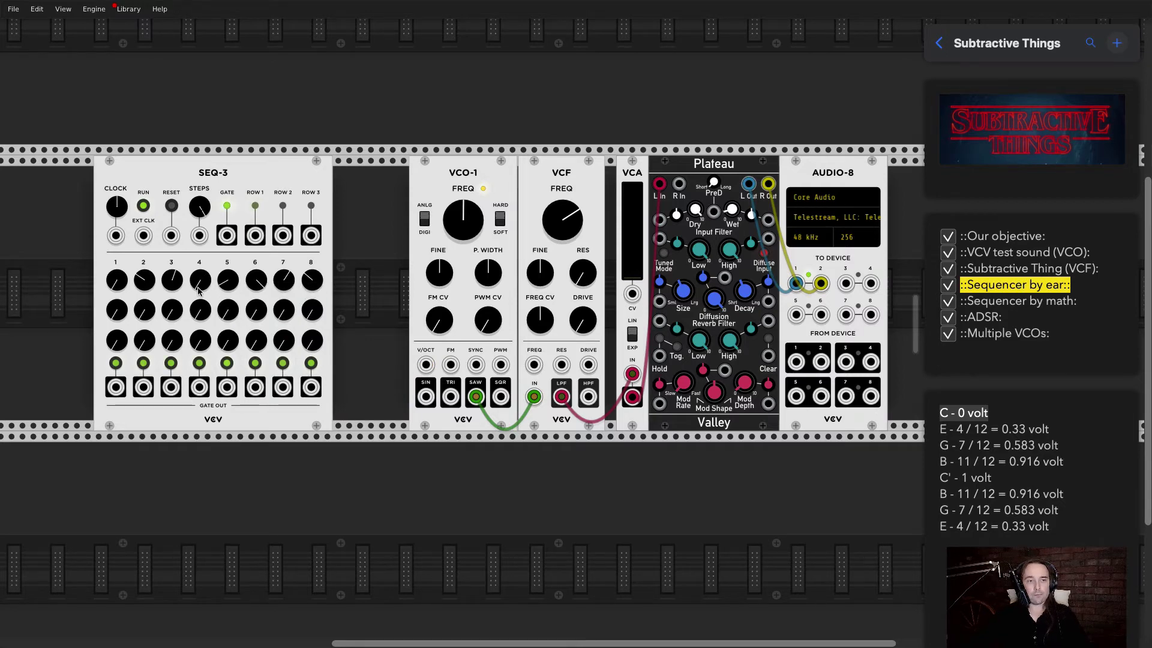
left_click_drag(179, 282, 145, 281)
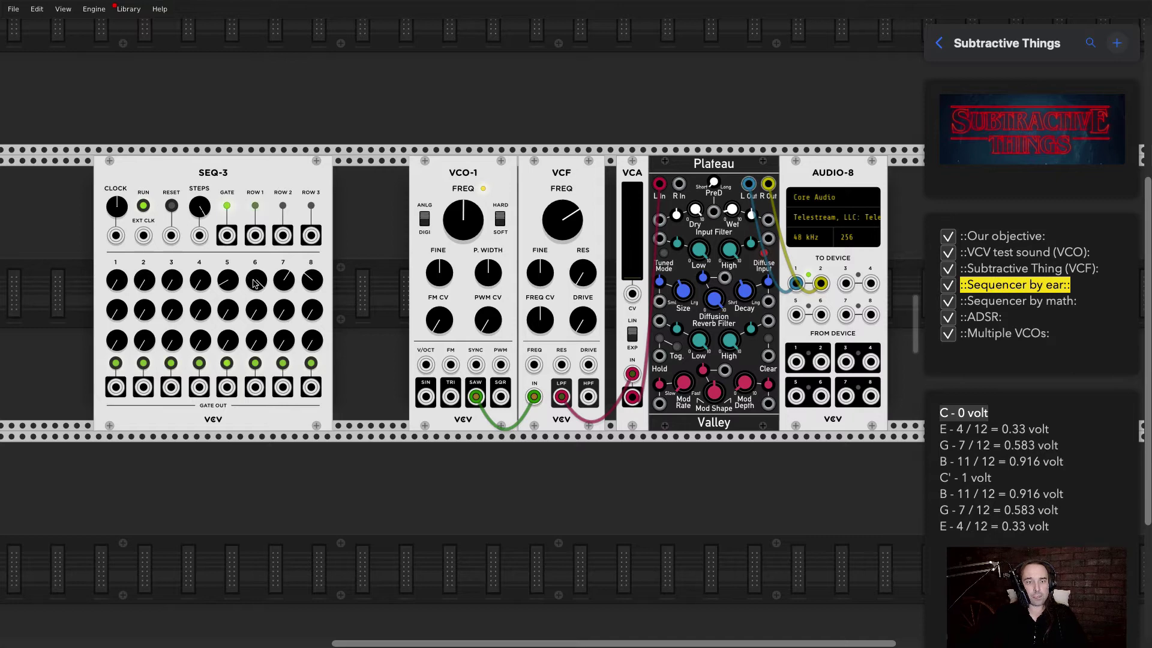
left_click_drag(321, 285, 322, 284)
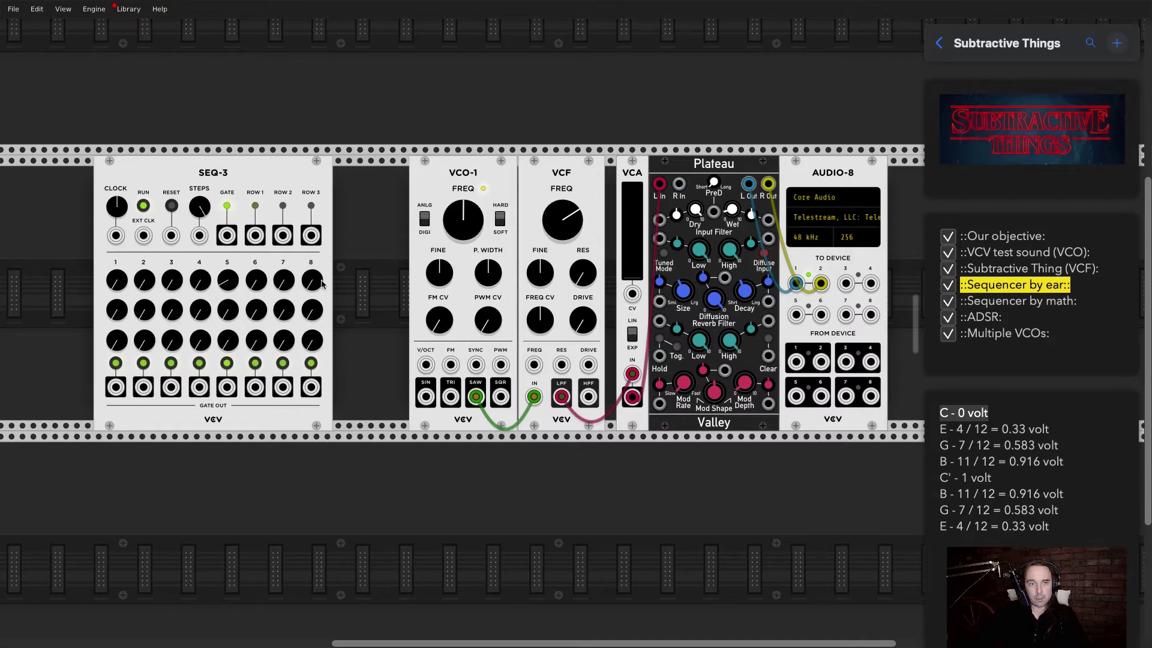
right_click(363, 265)
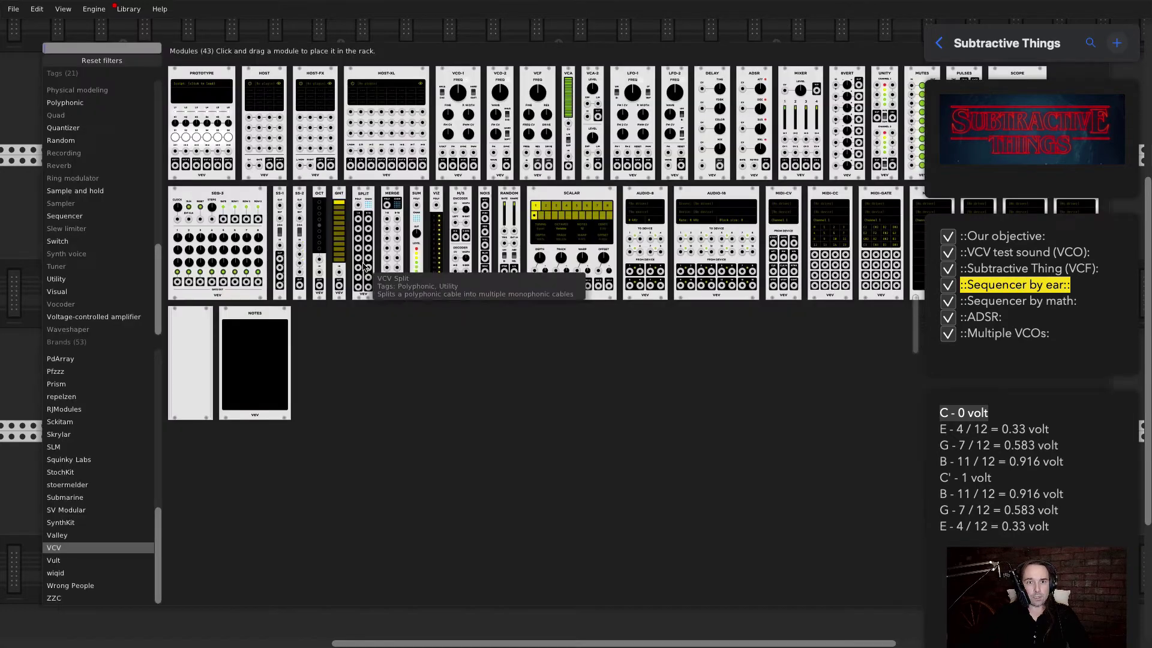
key("Escape")
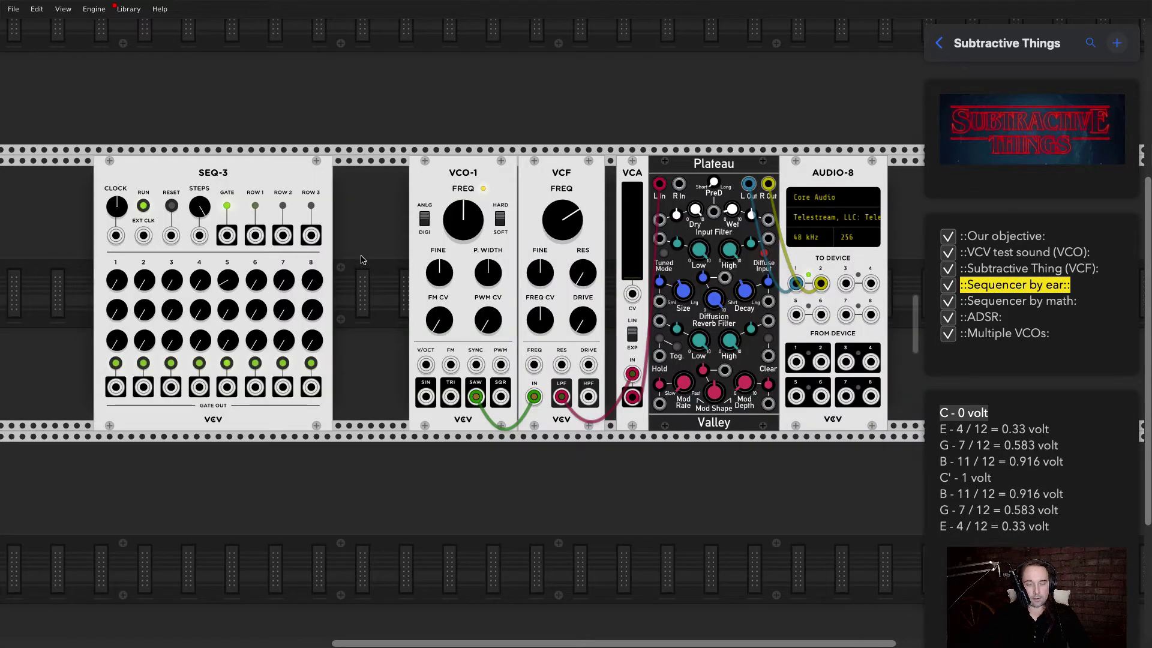
right_click(363, 258)
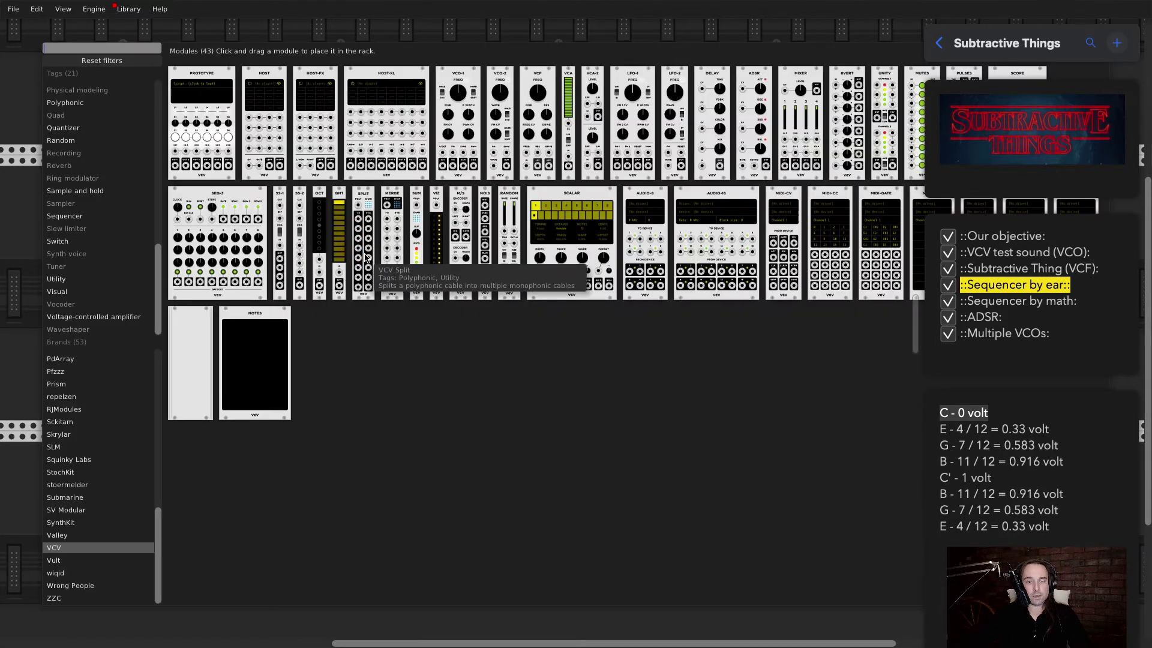
key("Escape")
right_click(369, 251)
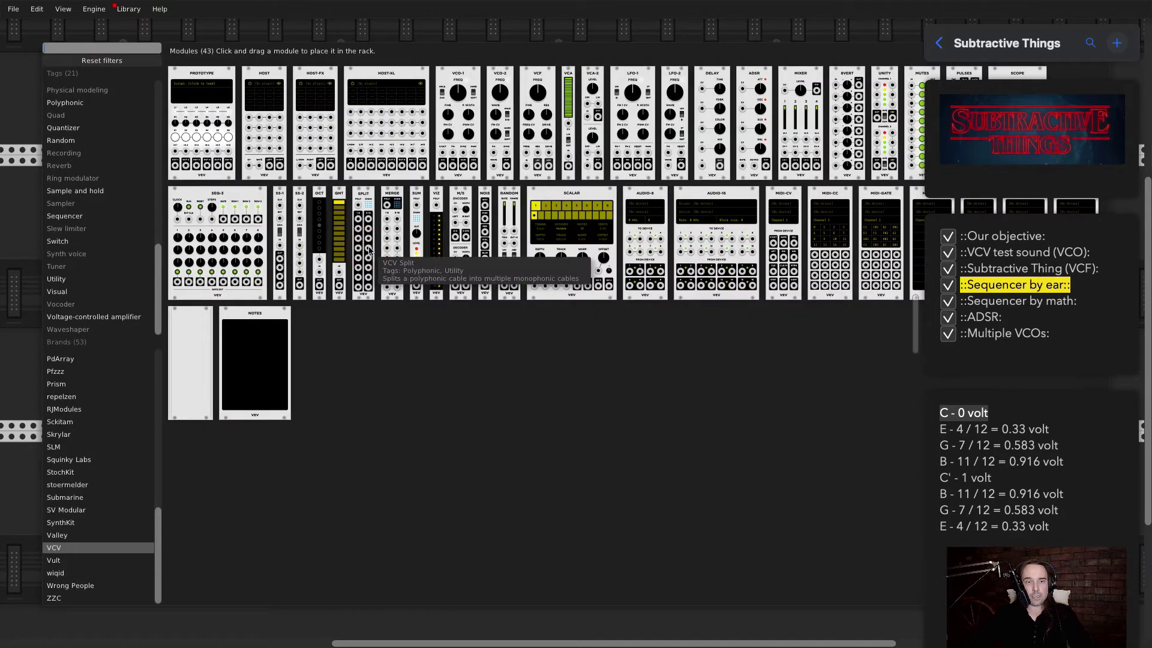
key("Escape")
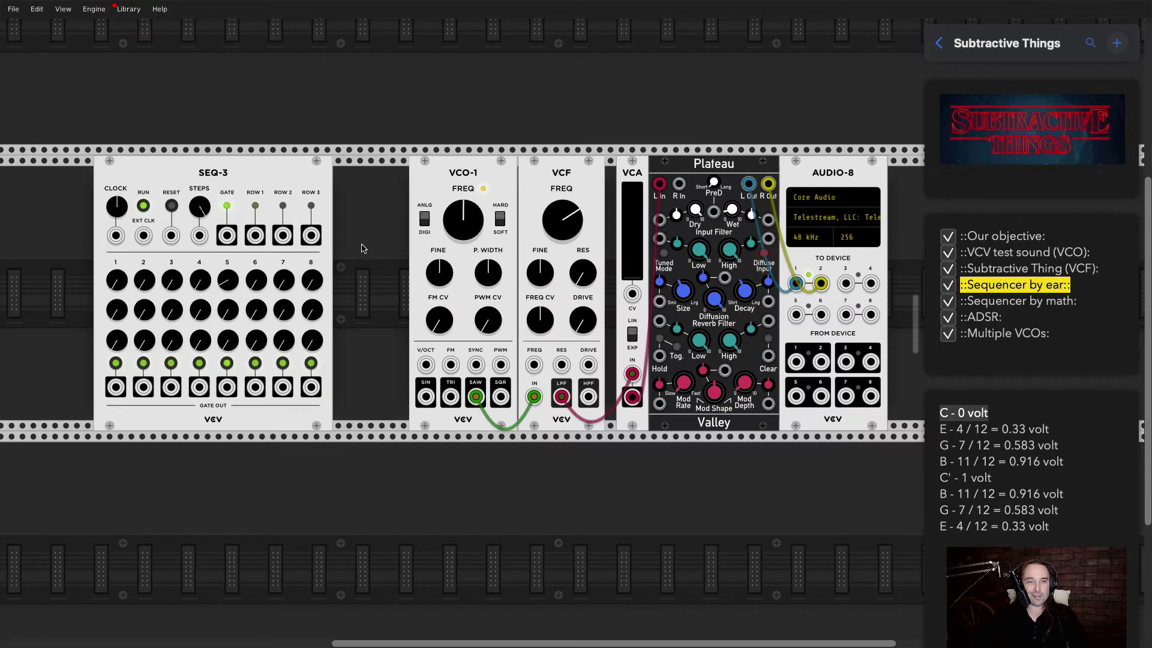
right_click(361, 247)
key("Escape")
- Check the row 1 value of step 5 and read the E, G and B voltages in the notes
right_click(230, 279)
left_click(362, 290)
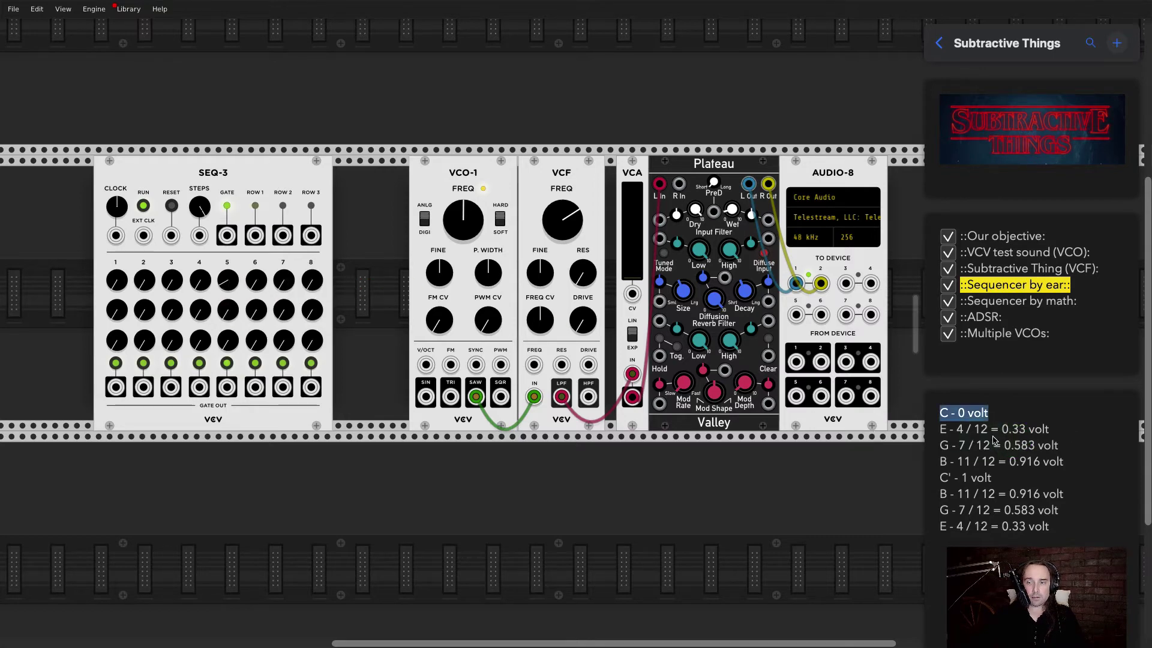
left_click(966, 430)
left_click(965, 447)
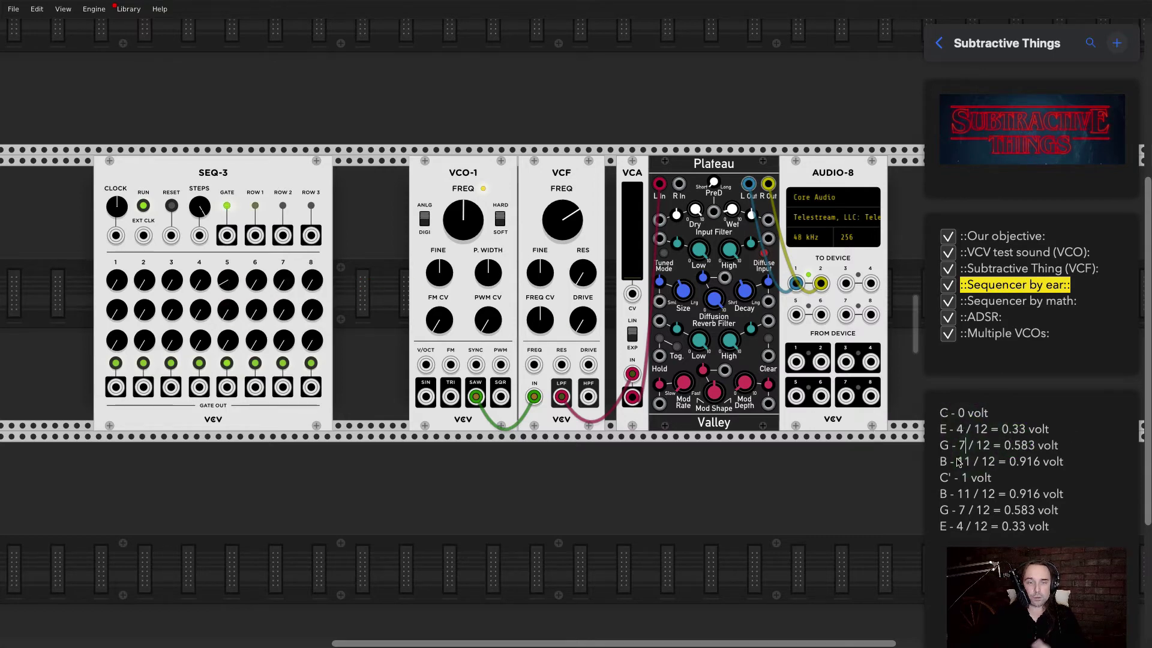
left_click(958, 462)
left_click_drag(1010, 463, 1116, 465)
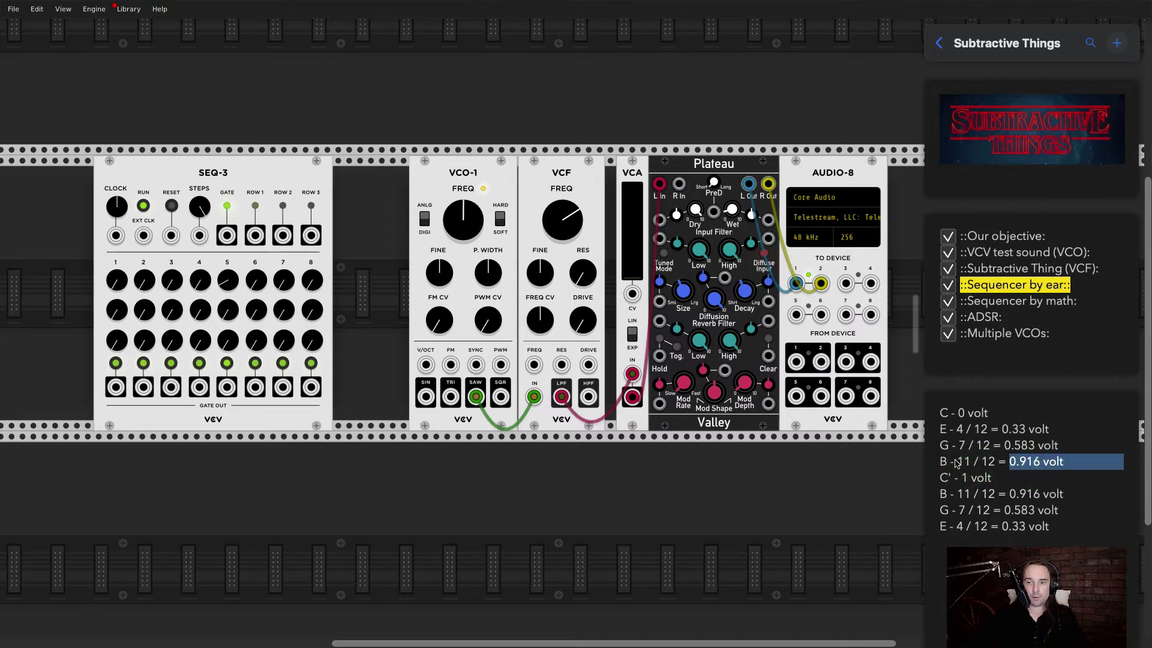
left_click(1049, 495)
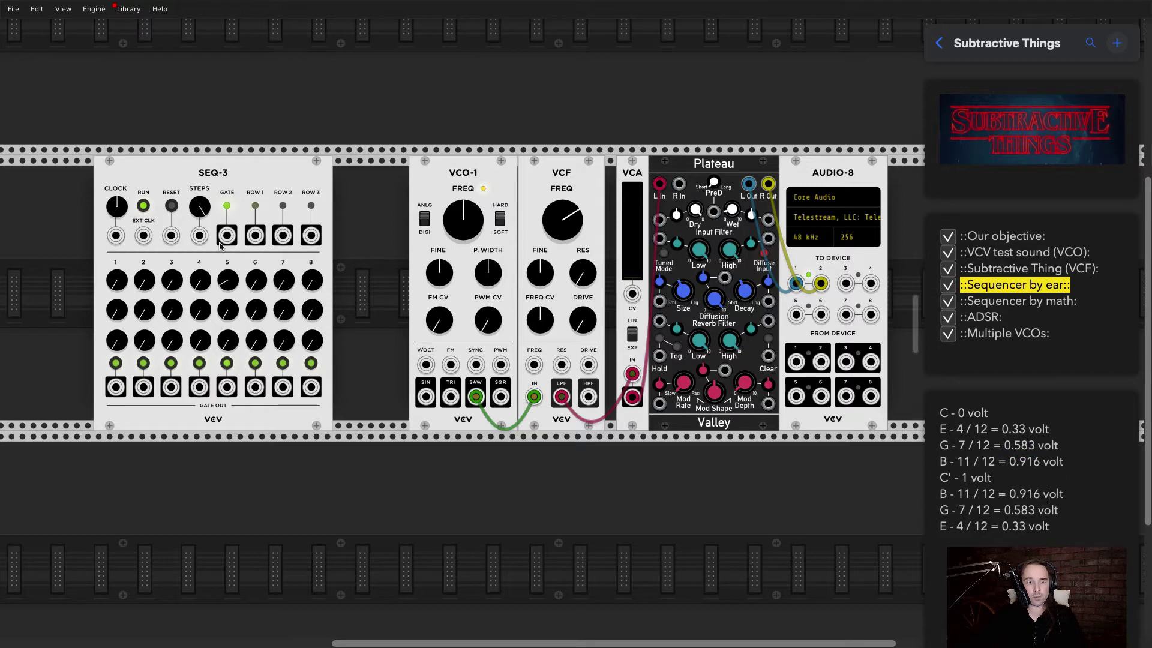
- Set SEQ-3's row 1 knob for step 2 to 0.33 for the note E
right_click(150, 281)
type("0.")
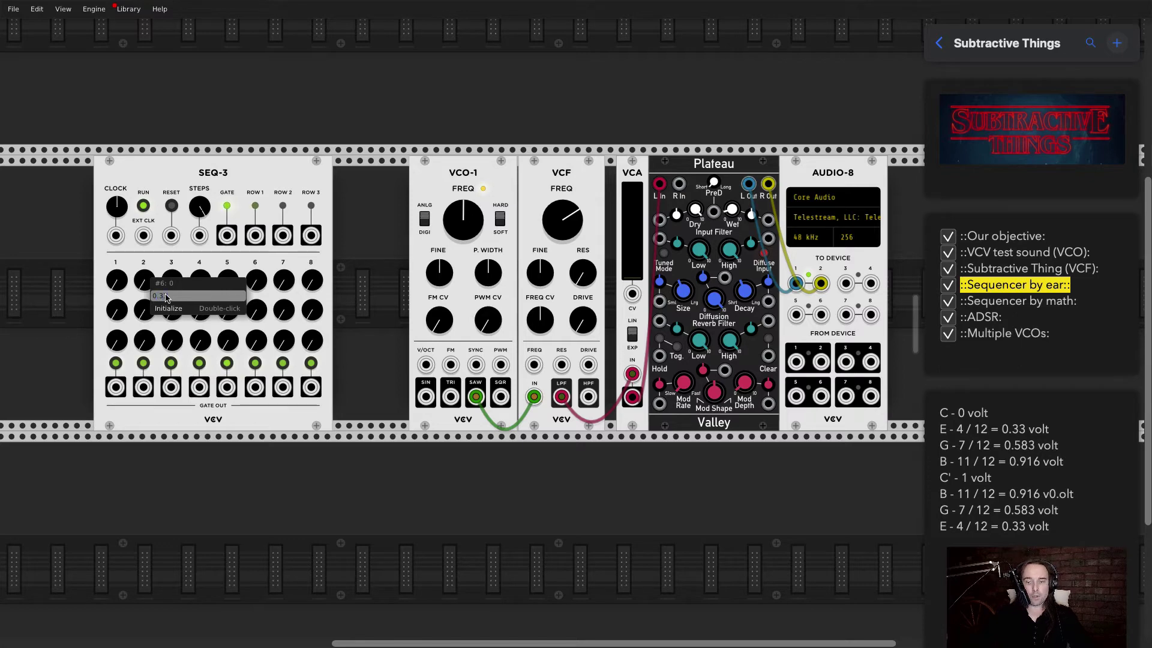
type(".3")
key("Return")
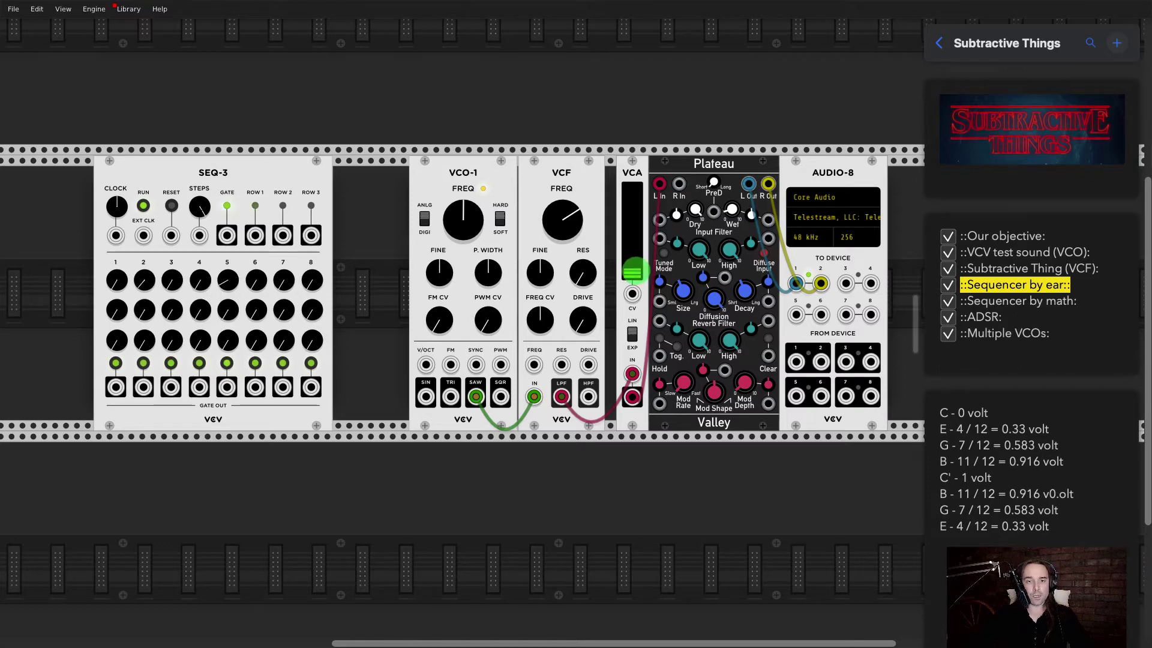
- Patch SEQ-3's ROW 1 output directly into VCO-1's V/OCT and move SEQ-3 against VCO-1 to close the gap between modules
left_click_drag(425, 364, 255, 235)
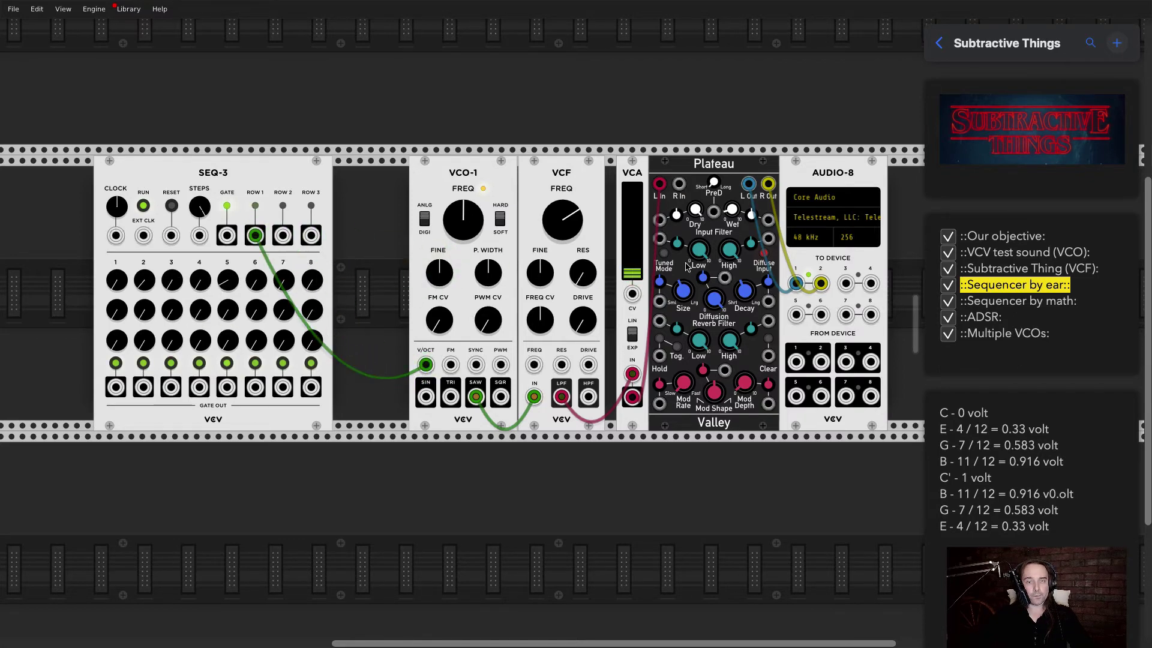
left_click_drag(296, 176, 327, 170)
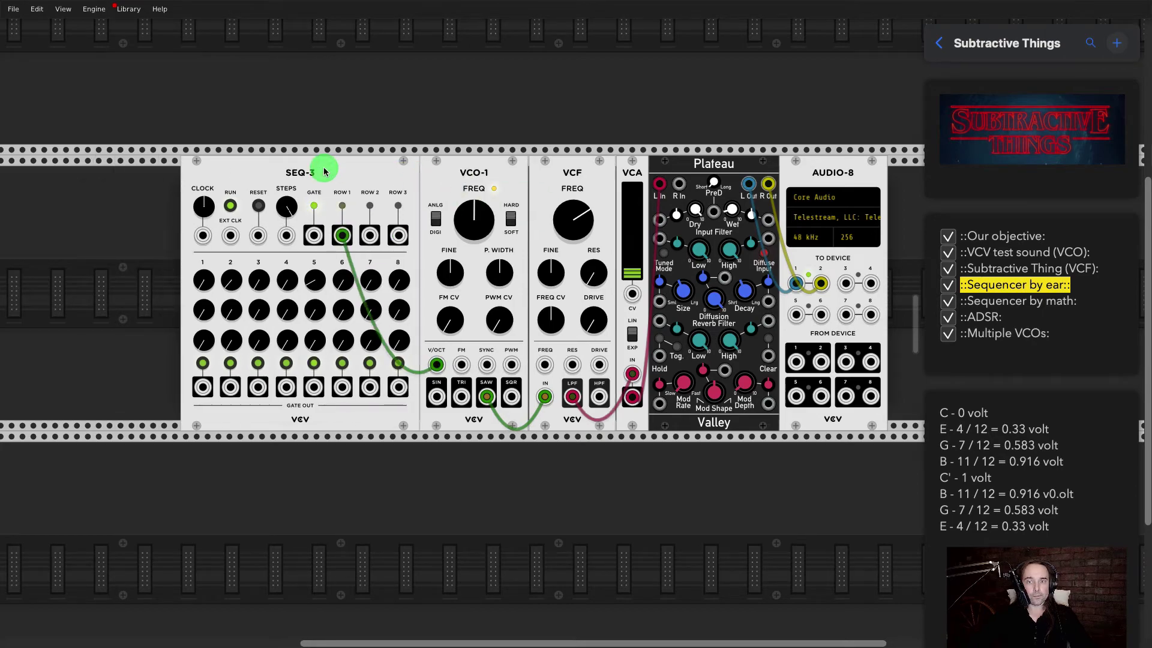
- Check step 2's row 1 value and set SEQ-3's row 1 knob for step 3 to 0.583 for the note G
scroll(357, 212, "up", 3)
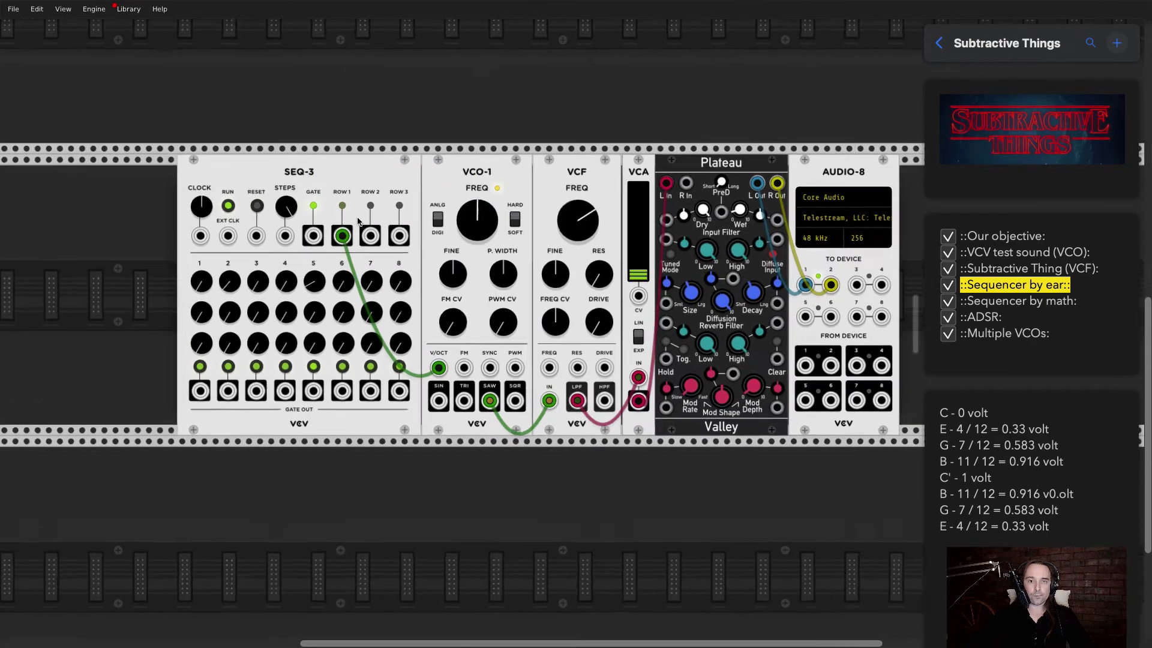
scroll(356, 221, "up", 2)
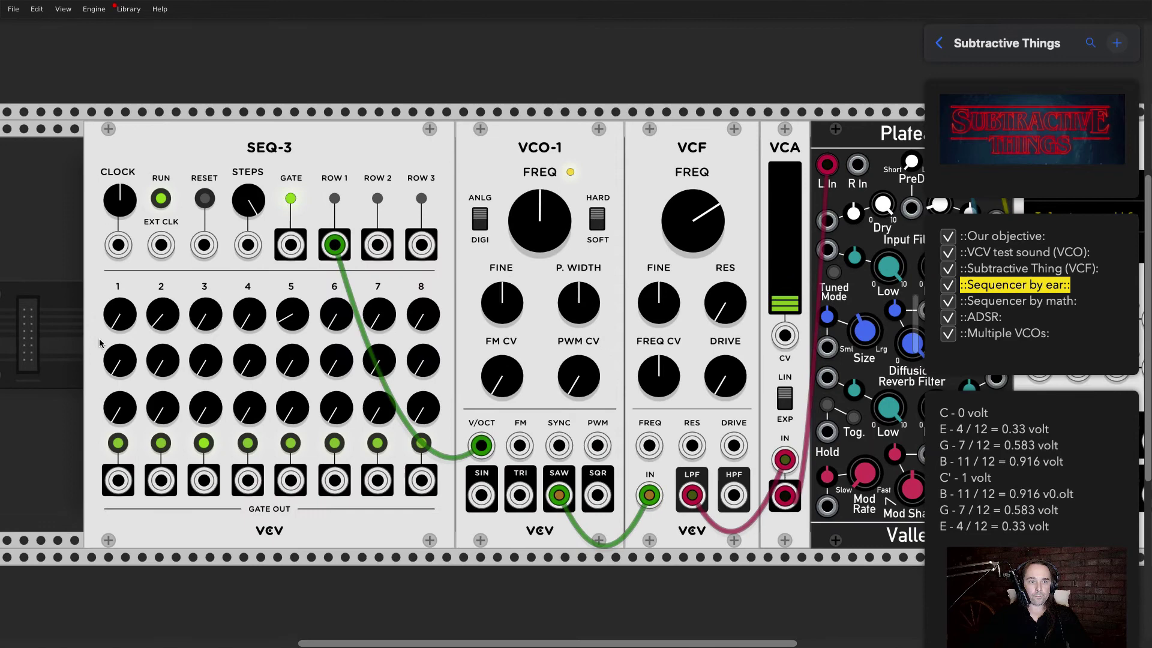
right_click(165, 322)
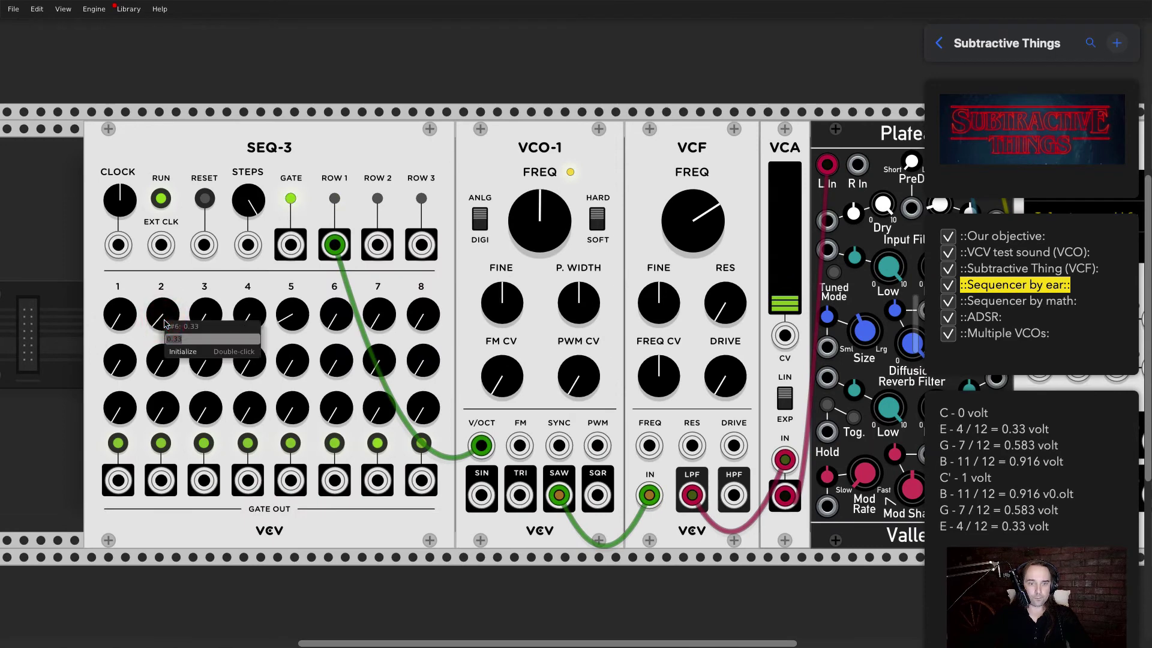
right_click(205, 315)
type("0.")
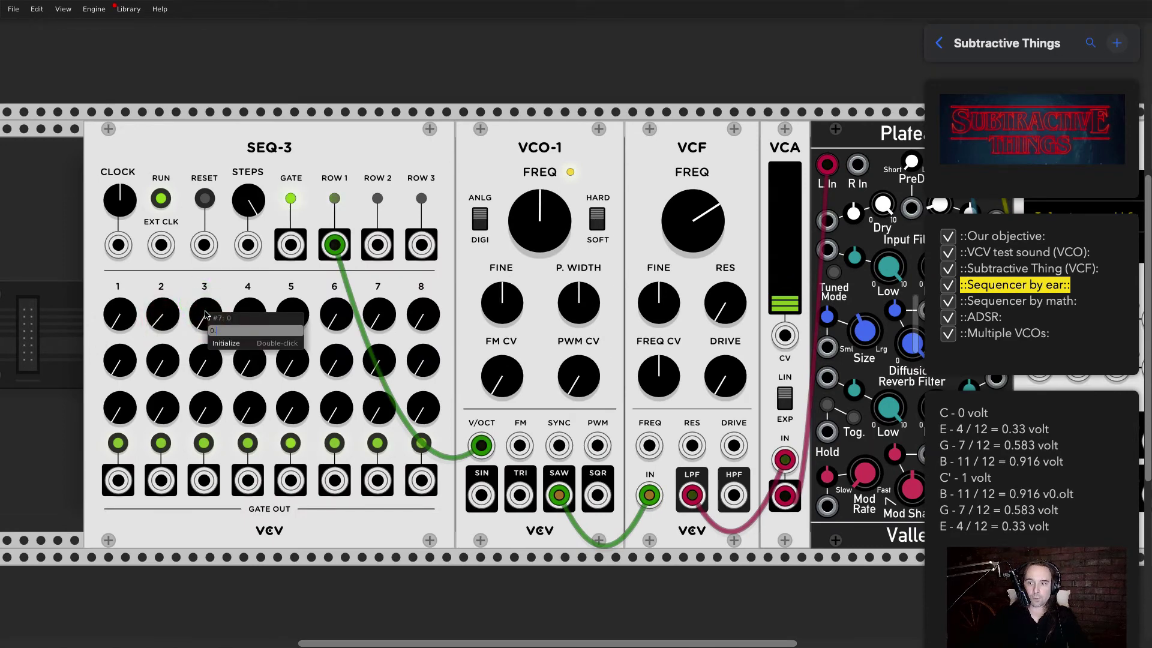
type("583")
key("Return")
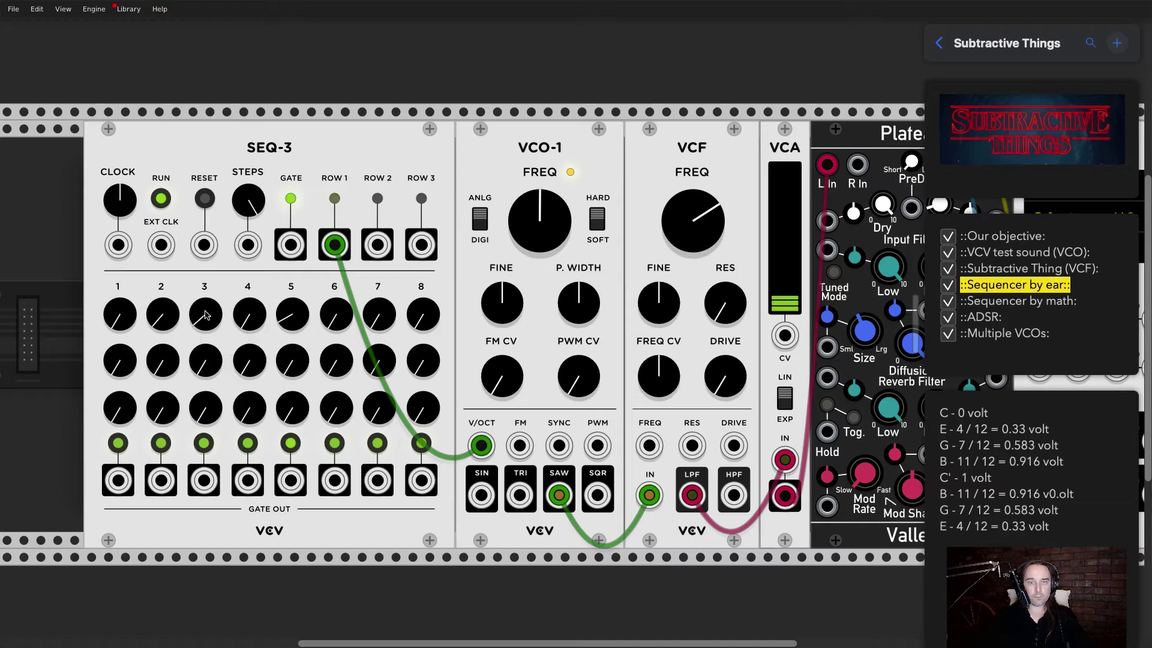
- Set SEQ-3's row 1 knobs for steps 4 and 6 to 0.916 for the note B
right_click(252, 313)
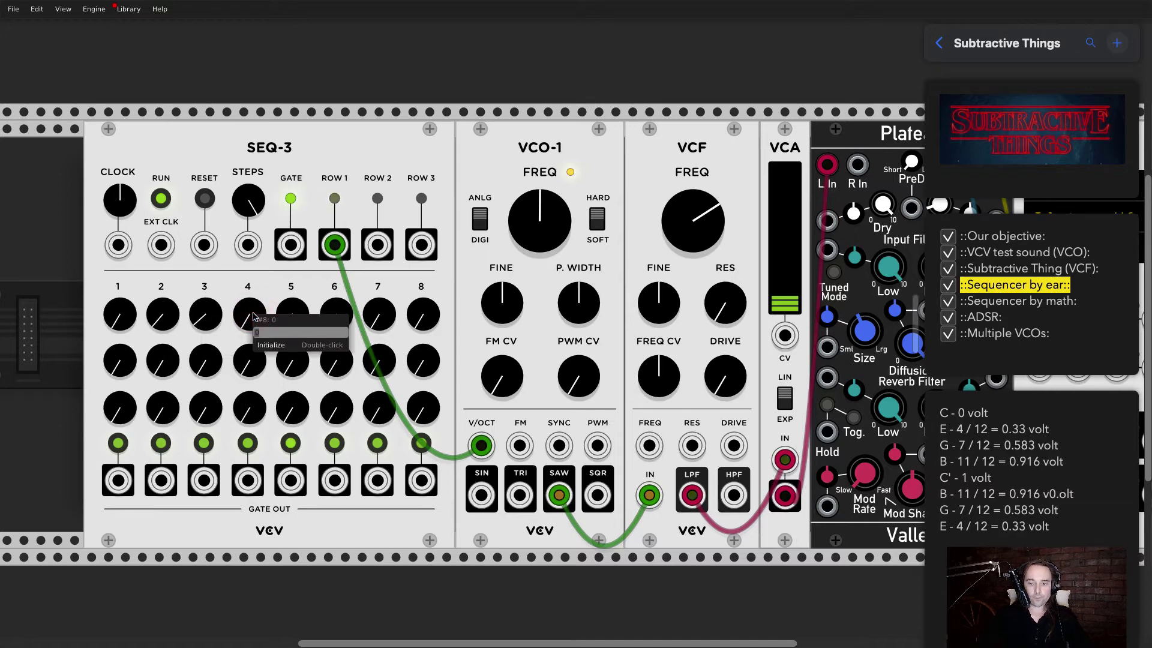
type("0.916")
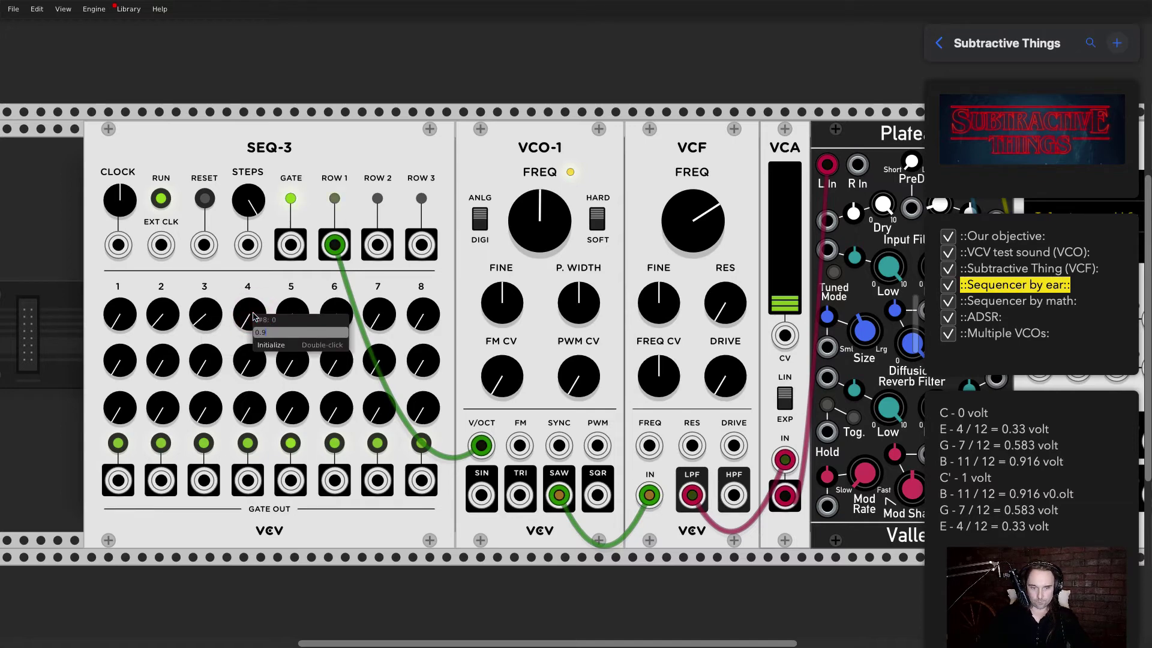
key("Return")
right_click(338, 320)
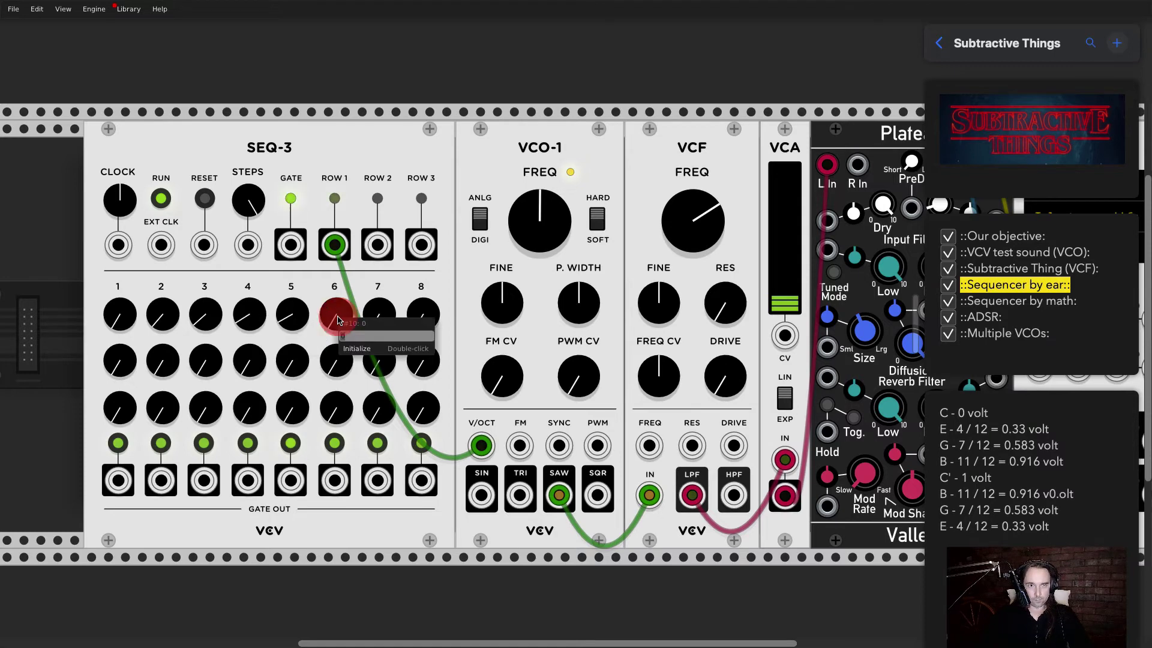
type("0.916")
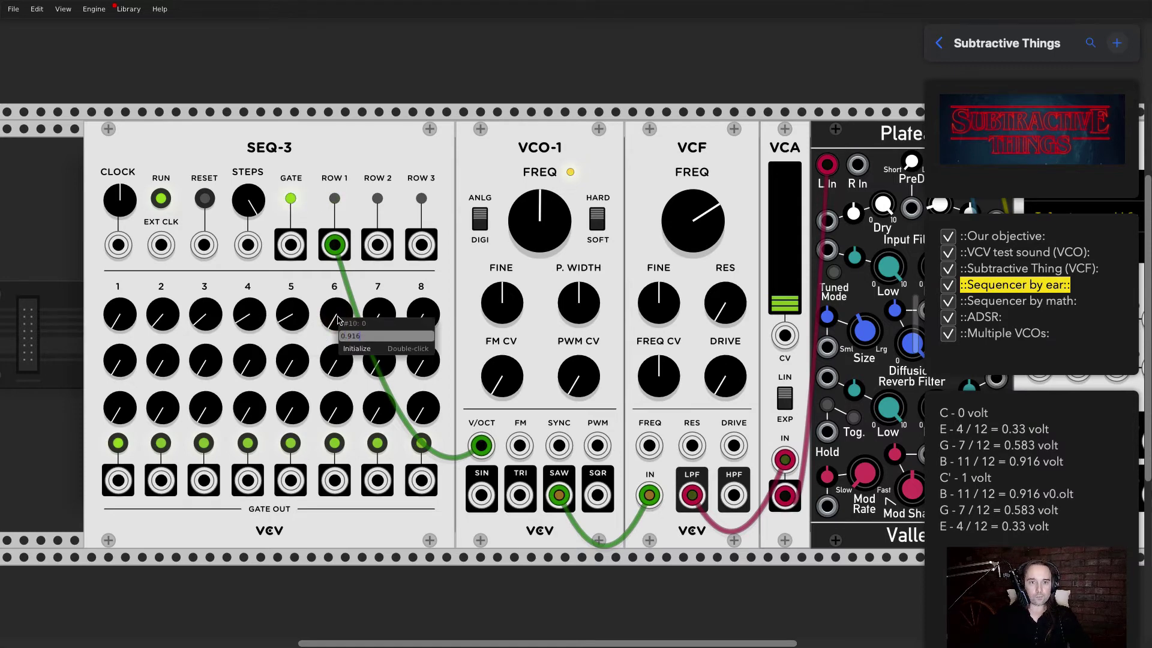
key("Return")
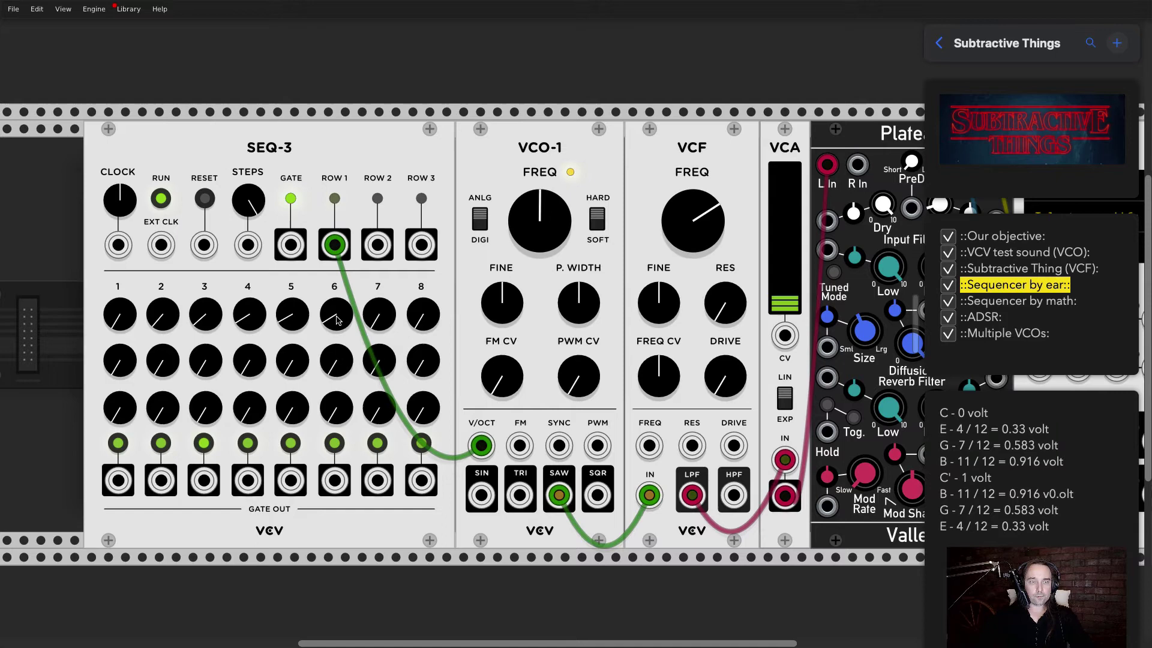
- Set SEQ-3's row 1 knobs for step 7 to 0.58 for the note G and step 8 to 0.33 for E
right_click(377, 319)
type("0.")
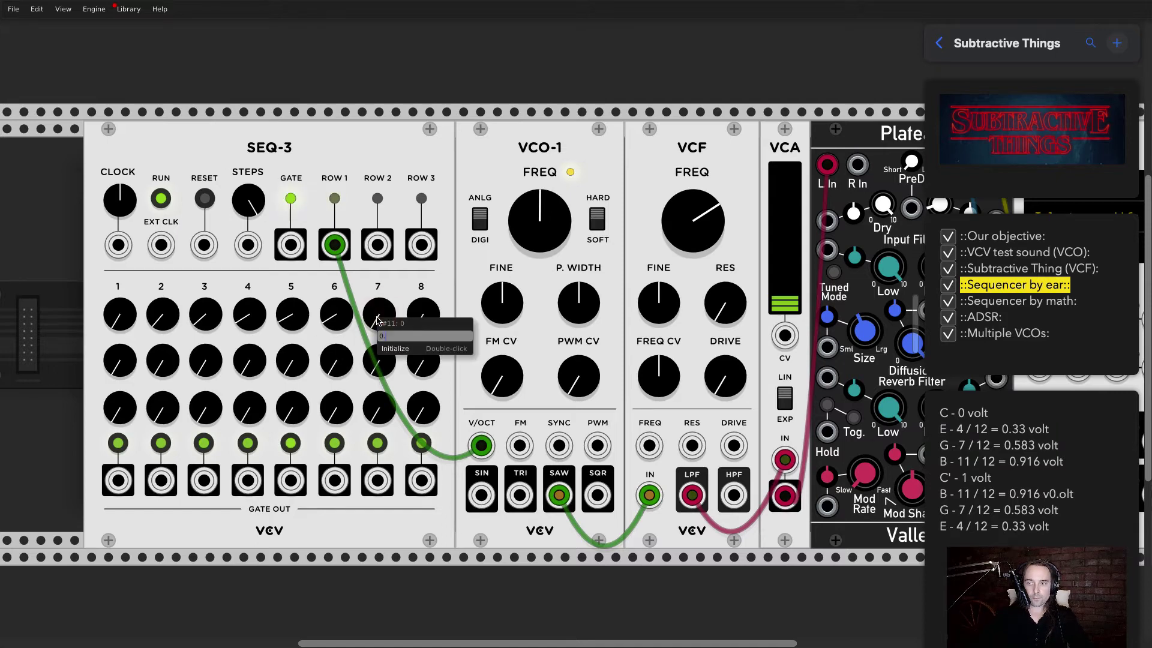
type("58")
key("Return")
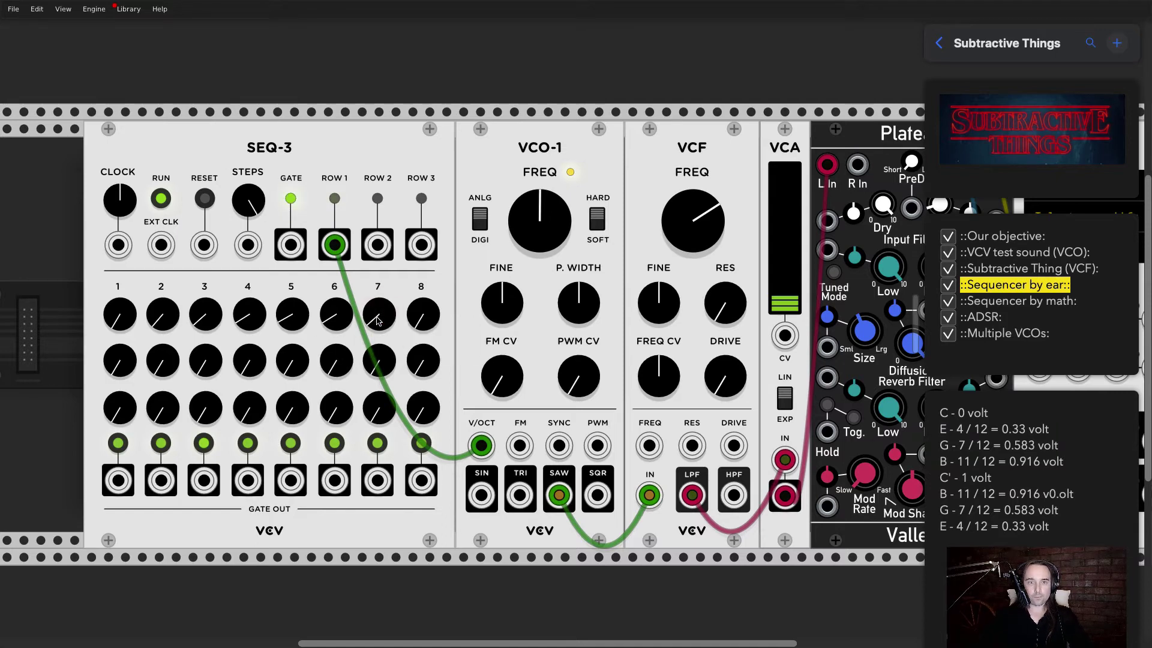
right_click(409, 312)
type("0.33")
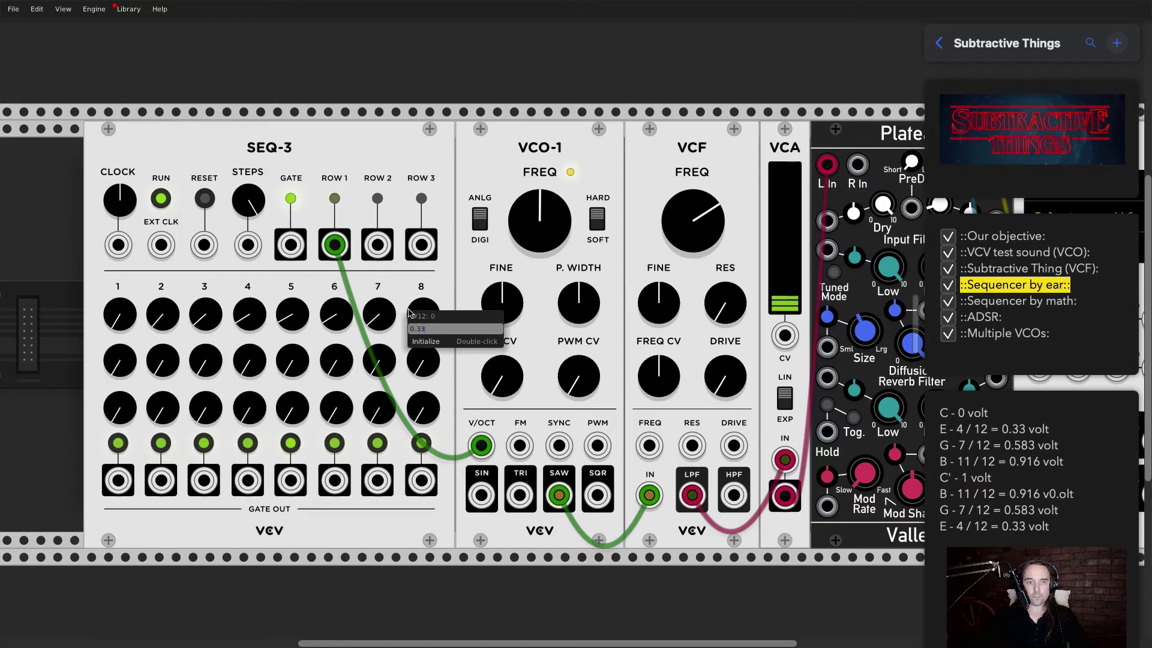
key("Return")
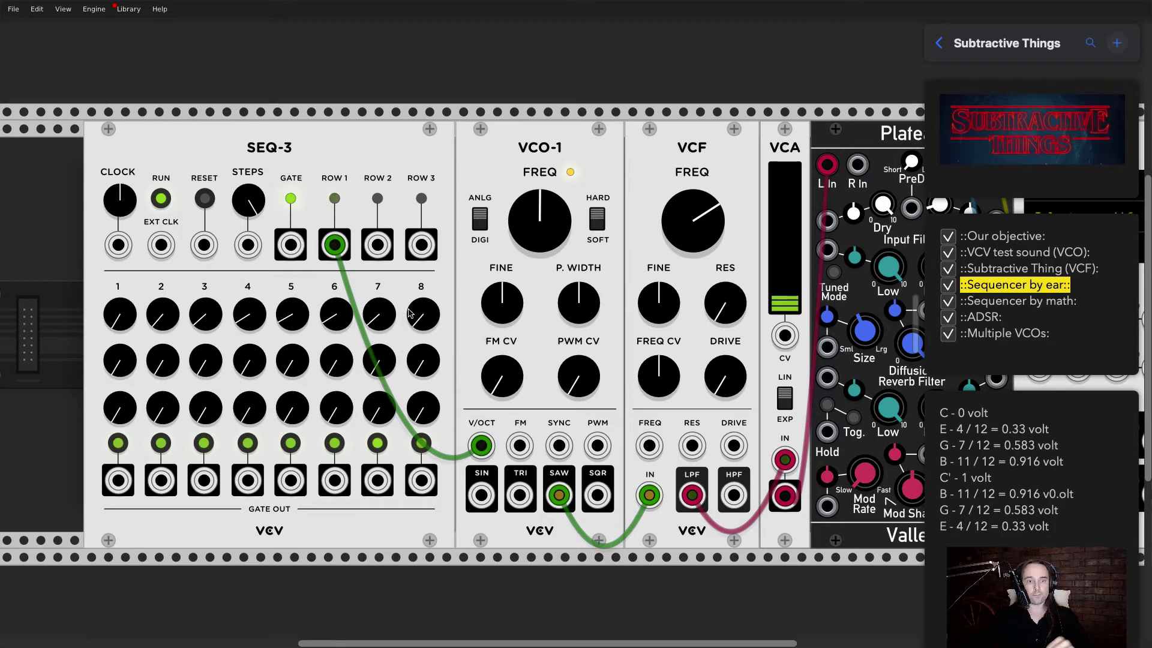
- Switch the notes checklist highlight from "Sequencer by ear" to "Sequencer by math" by editing the double-colon markers
left_click(1080, 303)
type(":")
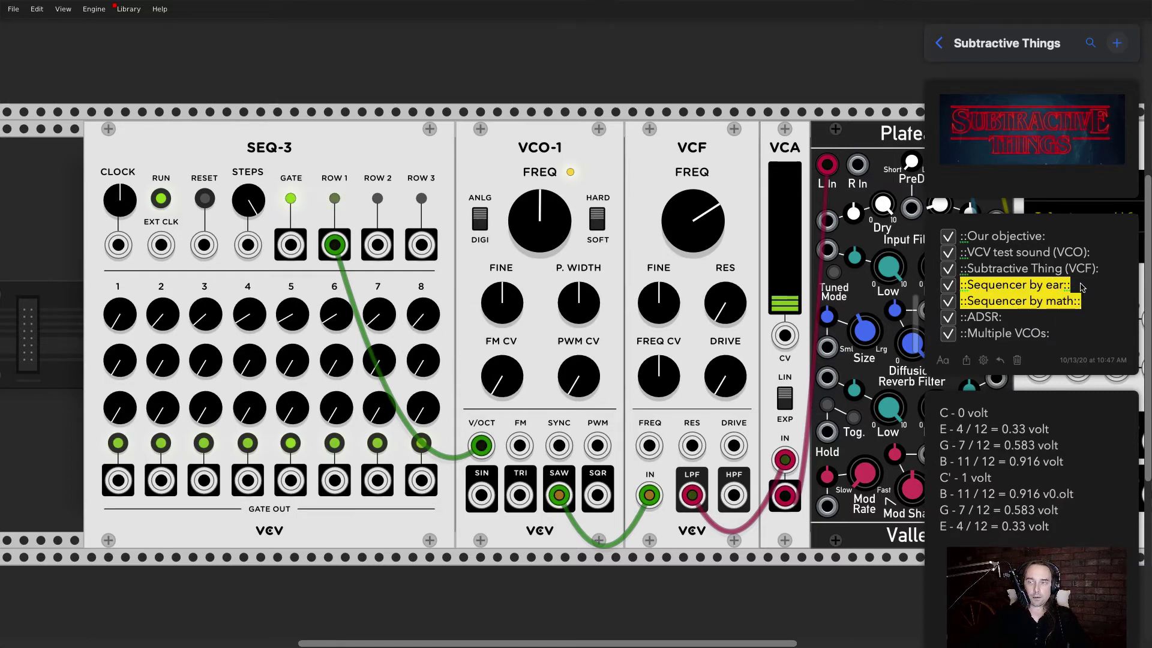
left_click(1071, 284)
key("BackSpace")
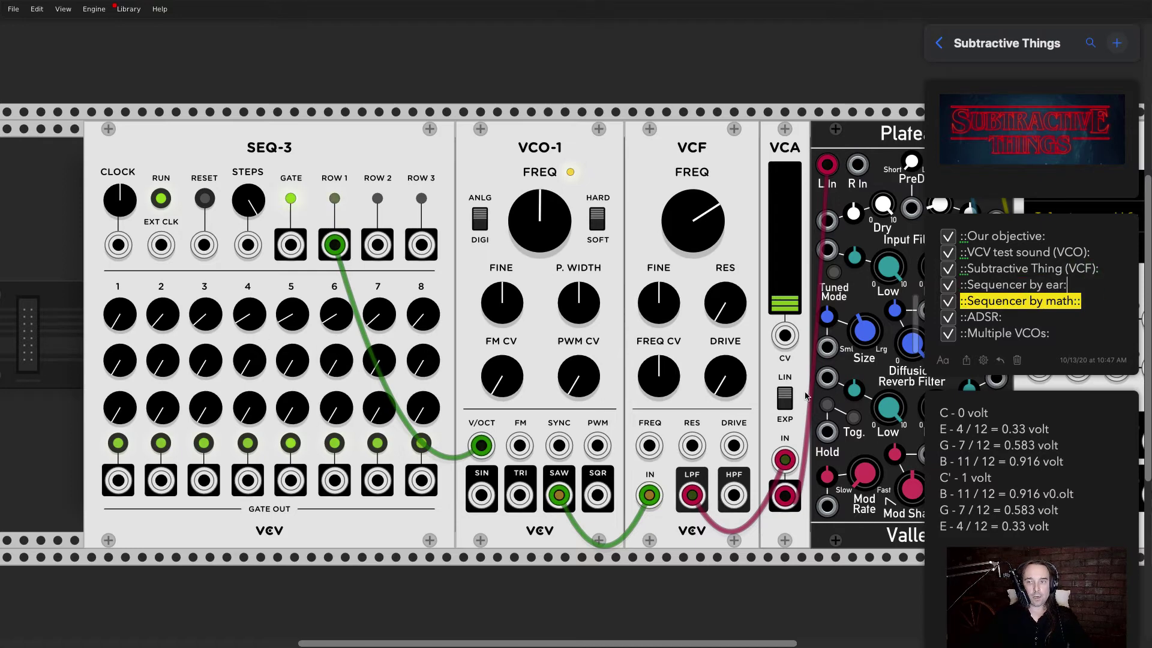
- Review the full list of note voltages in the notes and look over the sequenced patch through to AUDIO-8
left_click_drag(1123, 527, 931, 412)
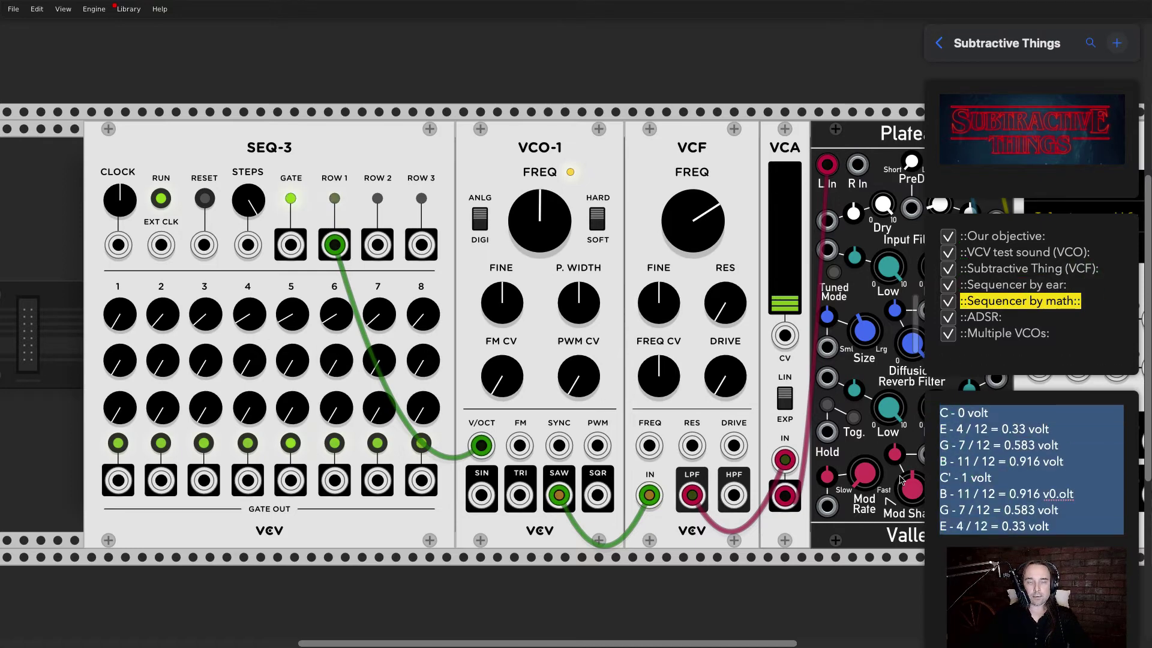
scroll(372, 287, "right", 2)
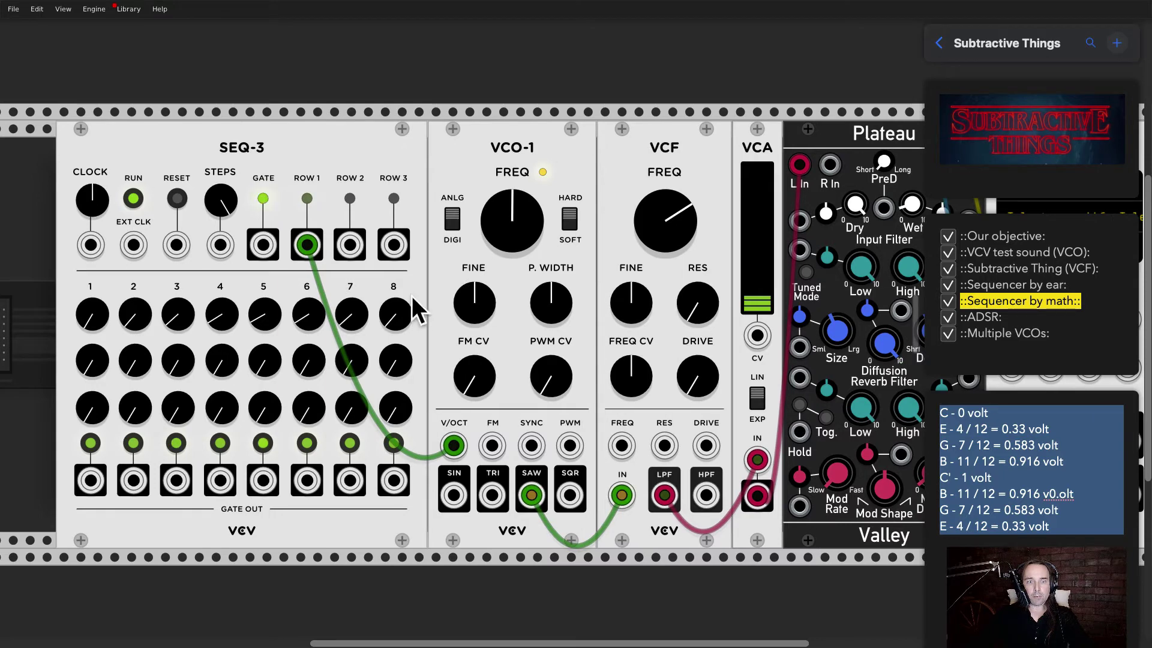
left_click(1083, 479)
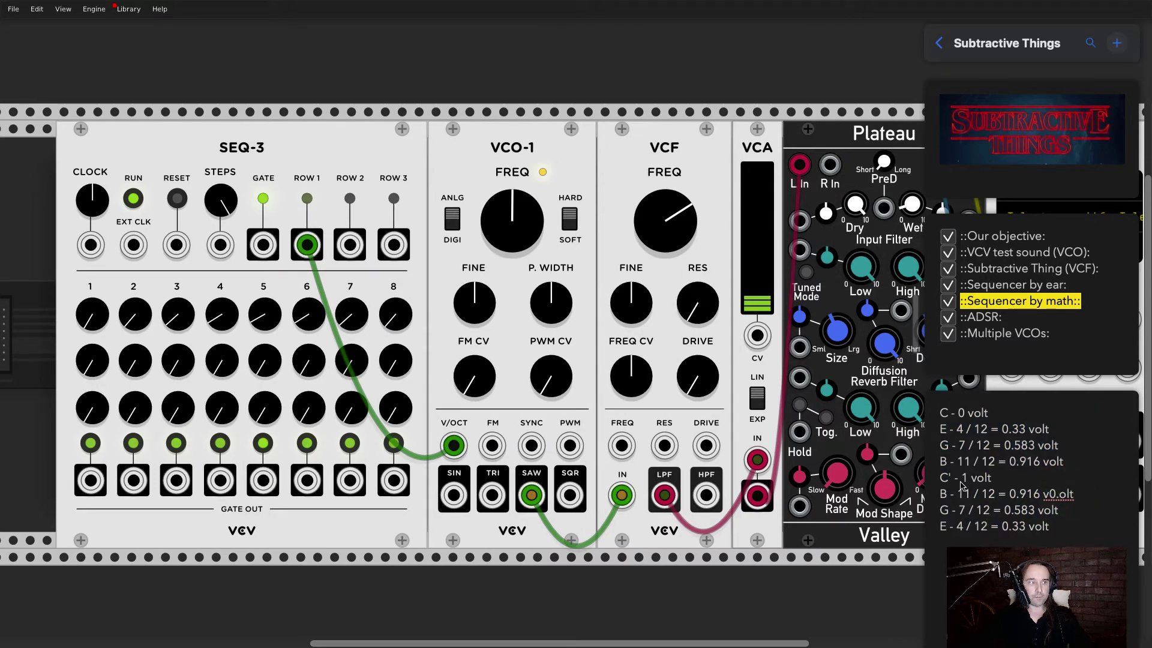
scroll(604, 407, "down", 1)
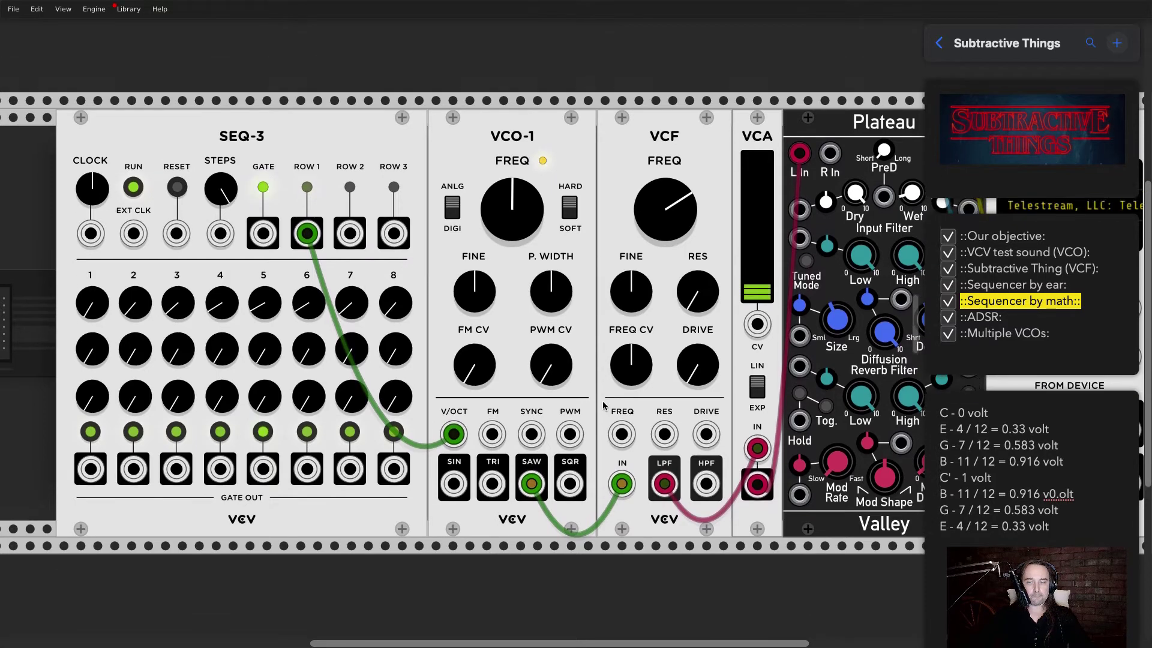
scroll(600, 402, "up", 2)
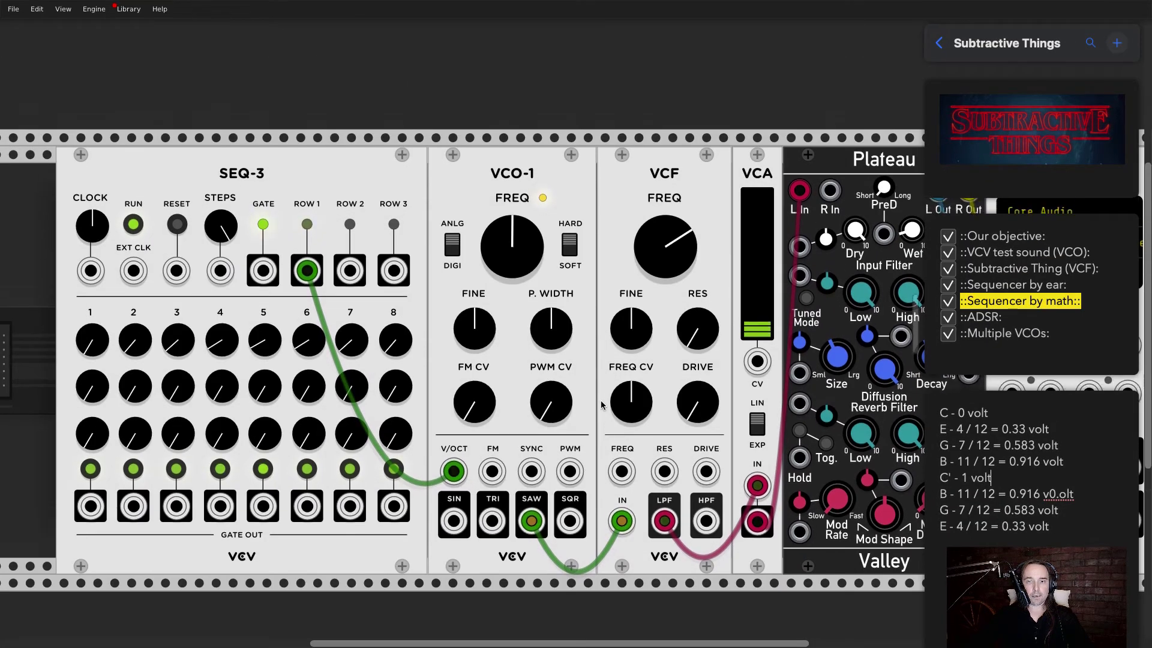
scroll(594, 396, "down", 2)
scroll(592, 394, "up", 2)
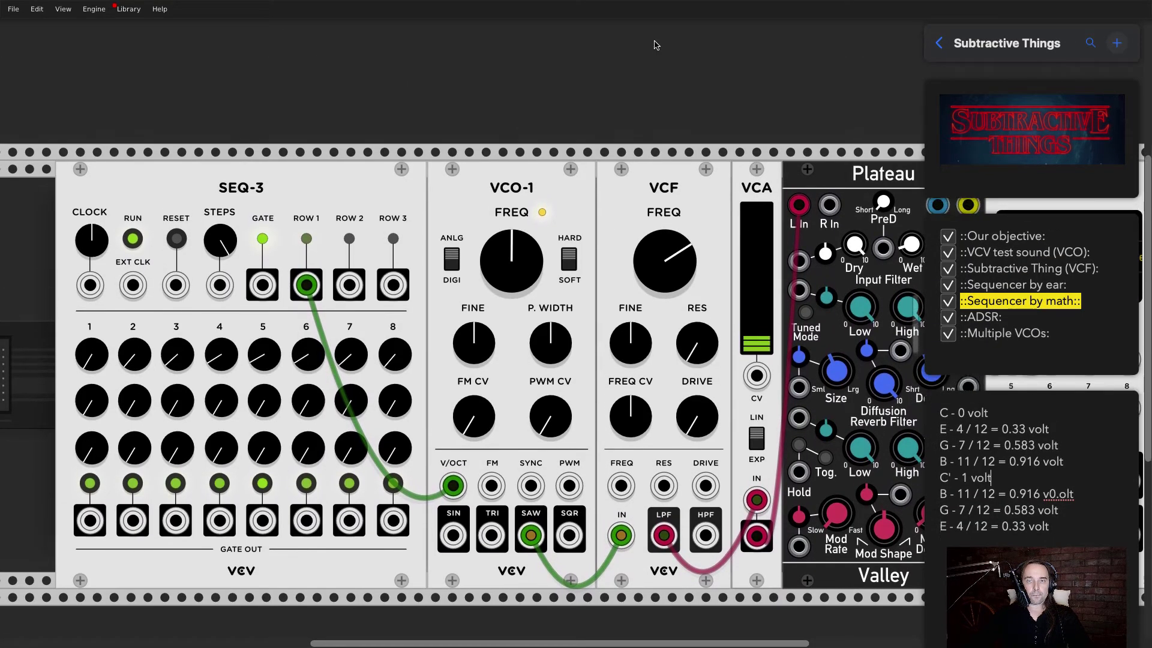
scroll(660, 150, "down", 3)
scroll(672, 167, "right", 3)
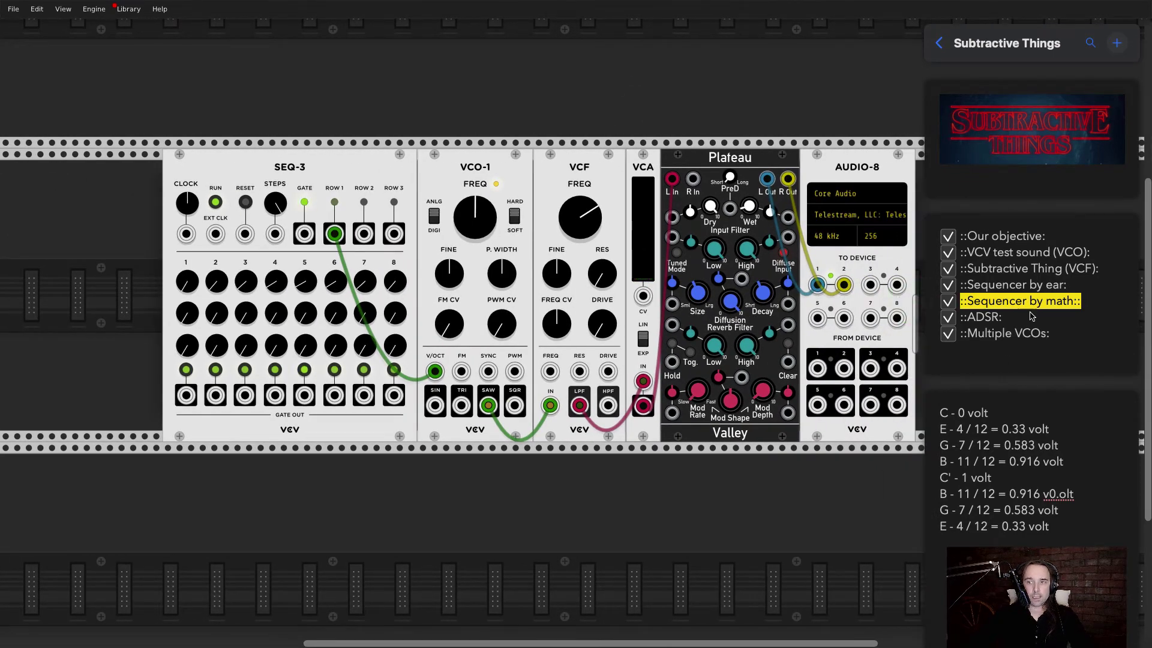
- Switch the checklist highlight from "Sequencer by math" to "ADSR" and turn off spell checking while typing in the notes
left_click(1097, 312)
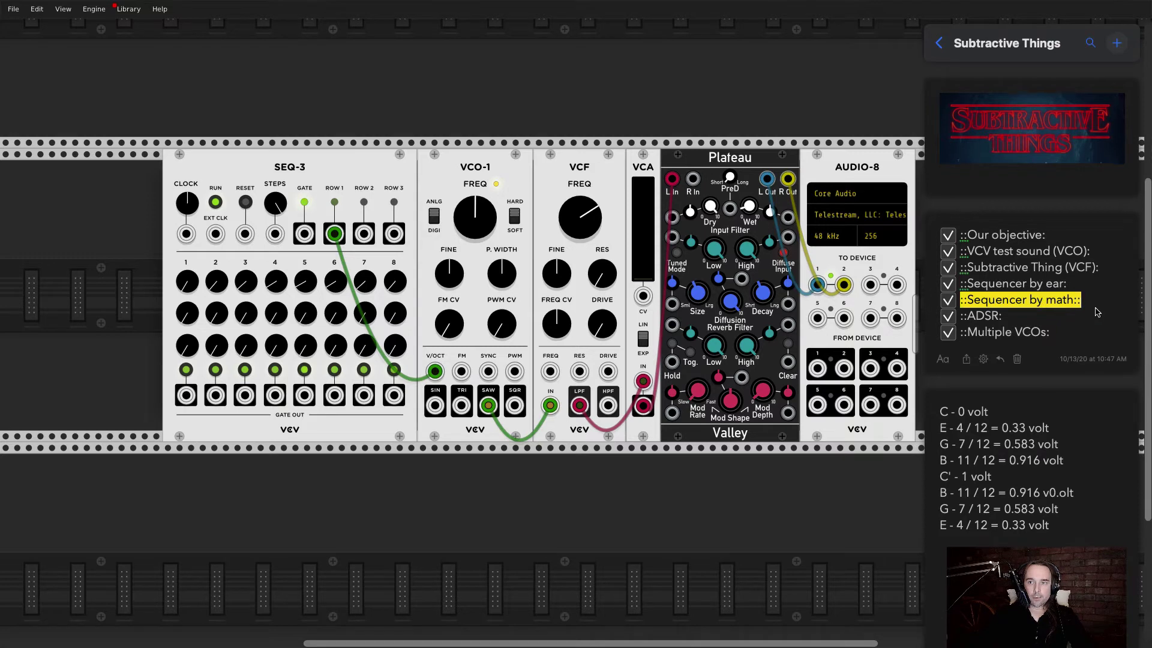
key("BackSpace")
left_click(1039, 320)
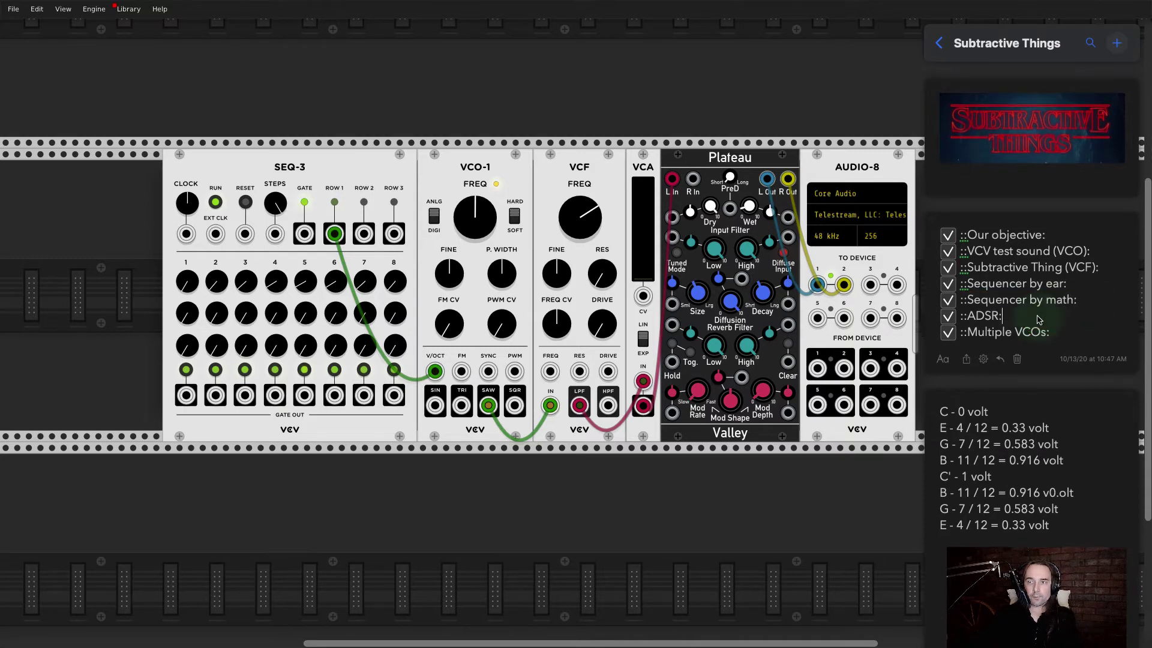
right_click(1016, 285)
mouse_move(1072, 384)
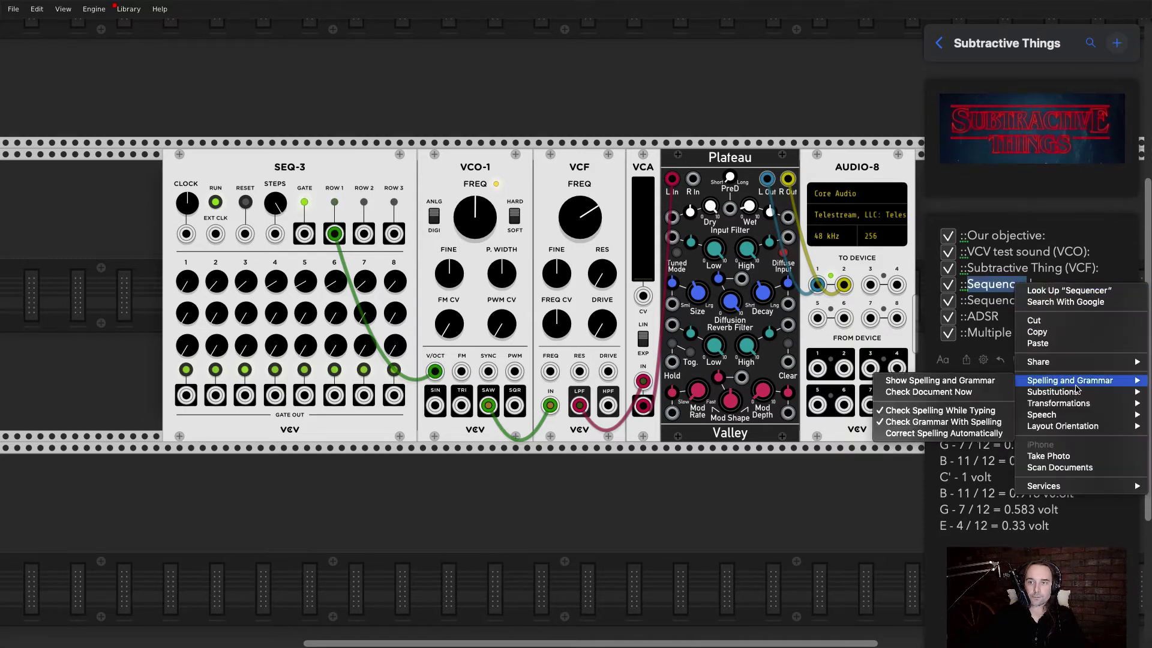
left_click(960, 410)
left_click(1029, 317)
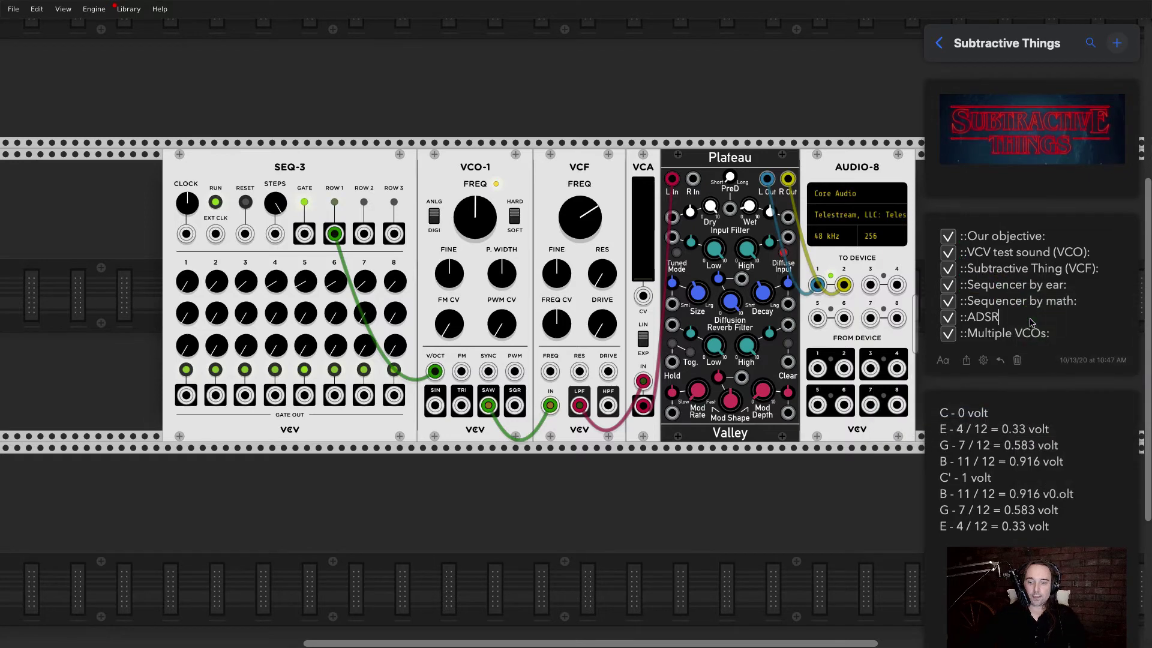
type("::")
- Try SEQ-3's GATE output patched directly into the VCA's CV input, and unplug the cable again
scroll(774, 366, "right", 2)
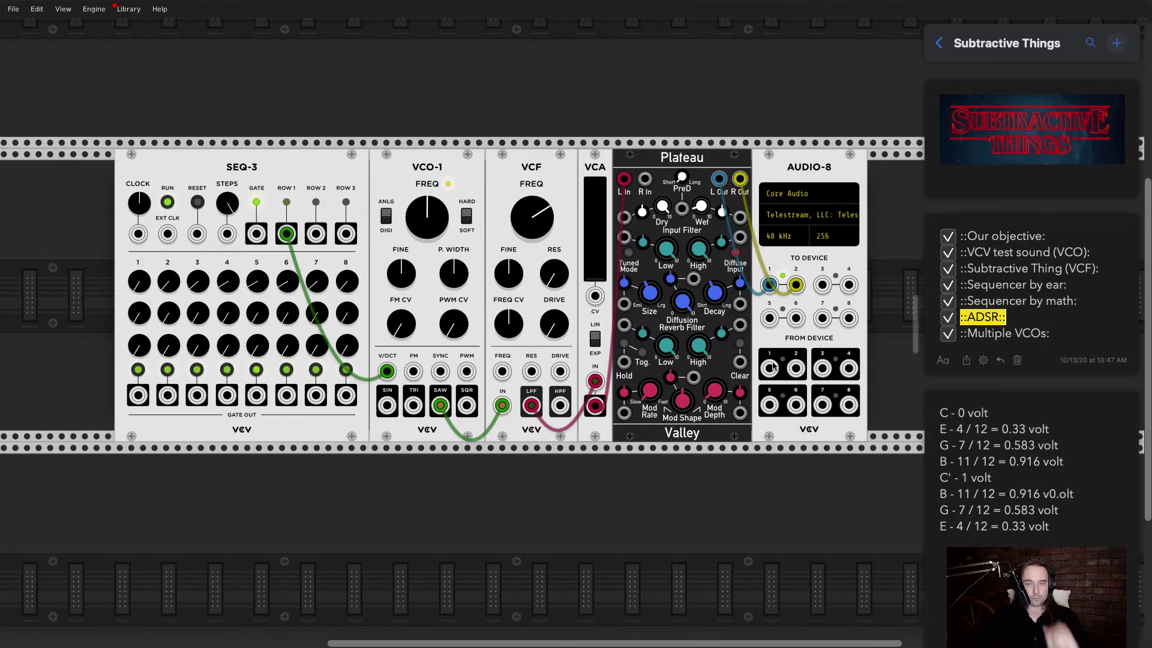
scroll(591, 279, "up", 1)
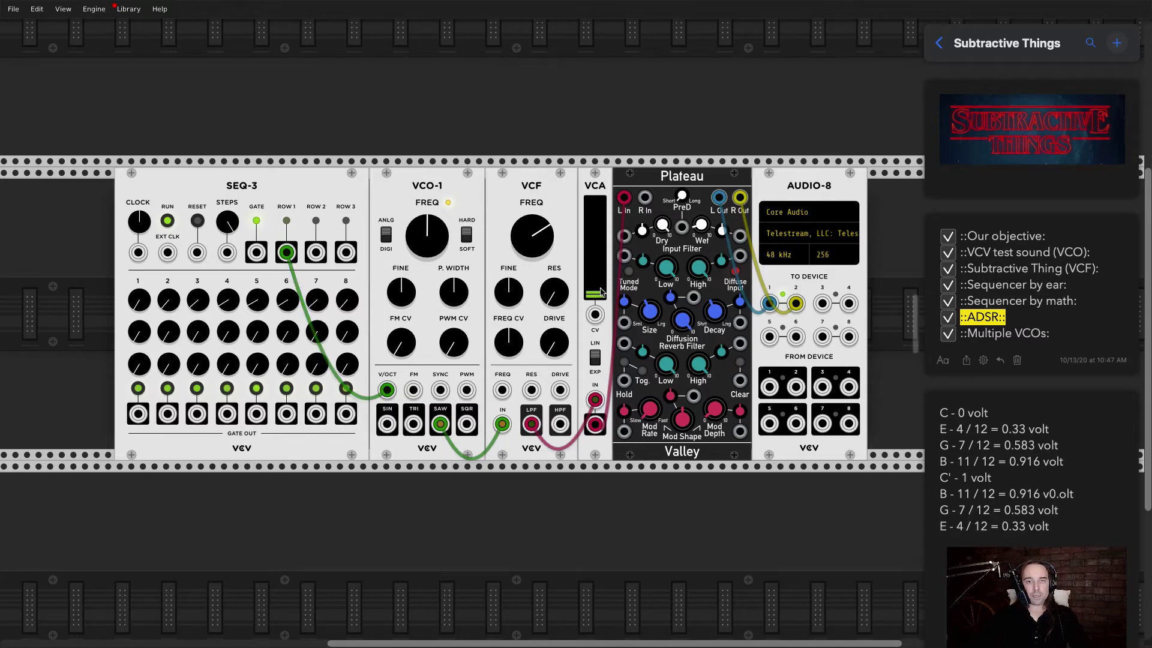
scroll(246, 283, "up", 1)
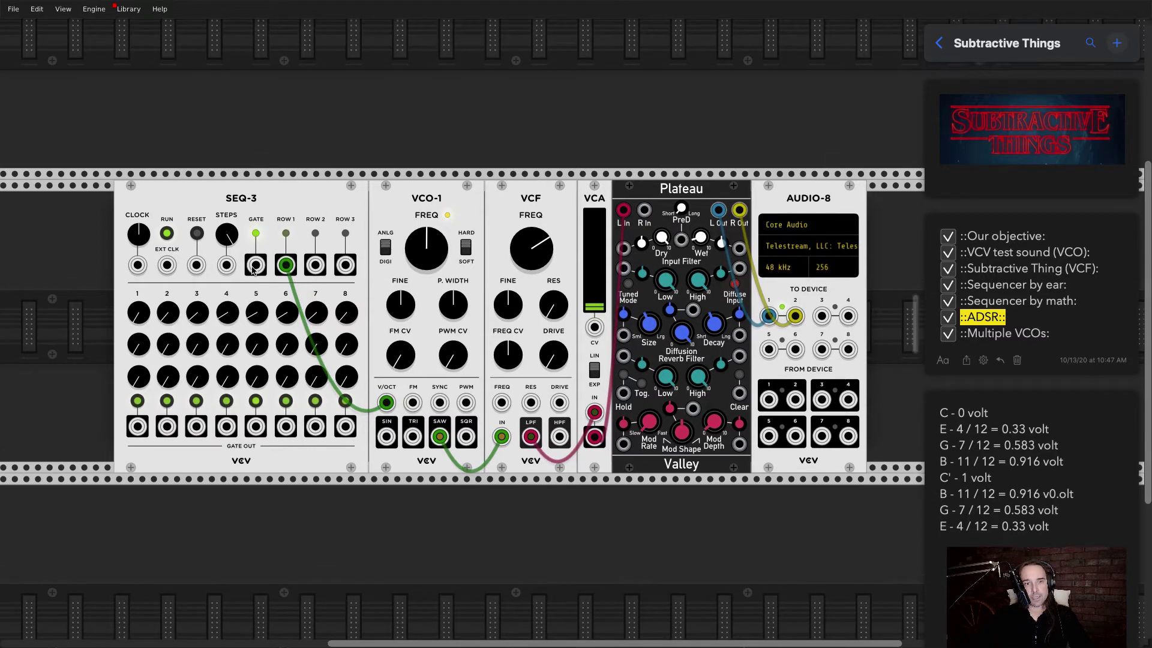
left_click_drag(256, 267, 594, 328)
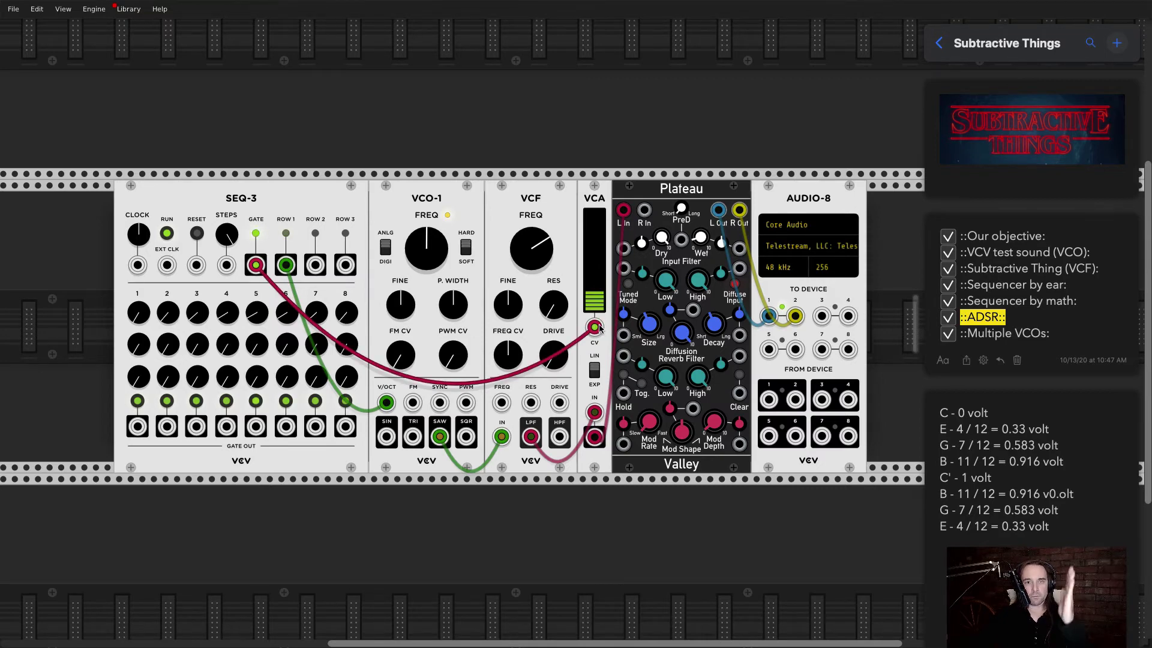
left_click_drag(597, 328, 563, 271)
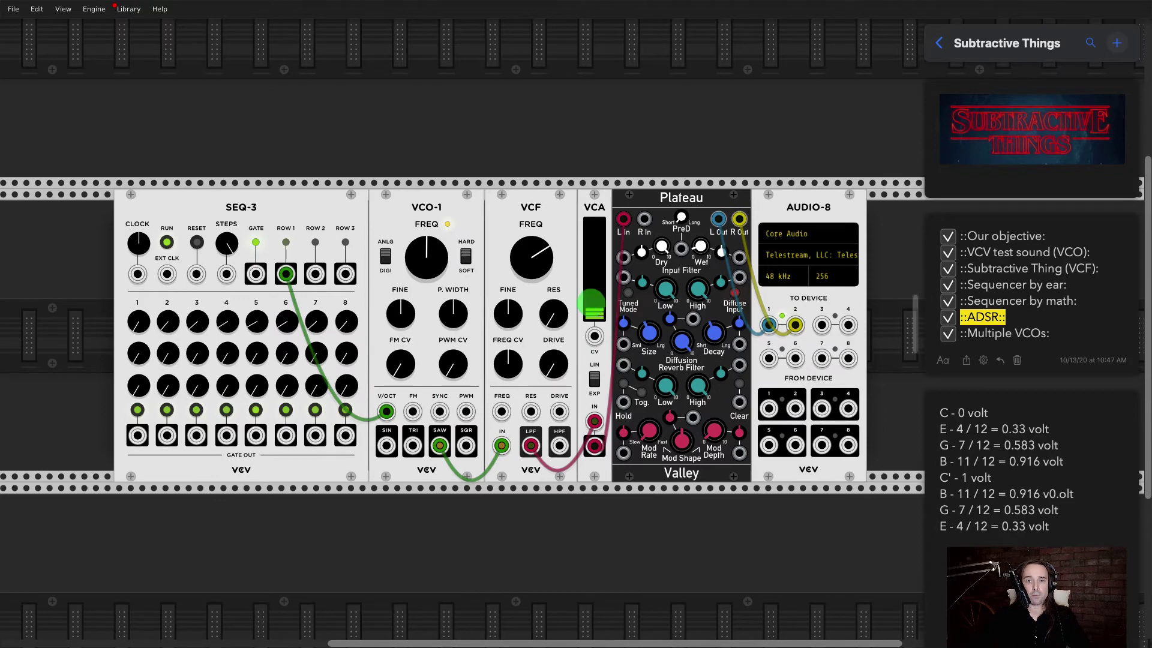
- Move SEQ-3 into the empty rack row directly above VCO-1 and VCF
scroll(580, 300, "up", 3)
scroll(420, 282, "up", 1)
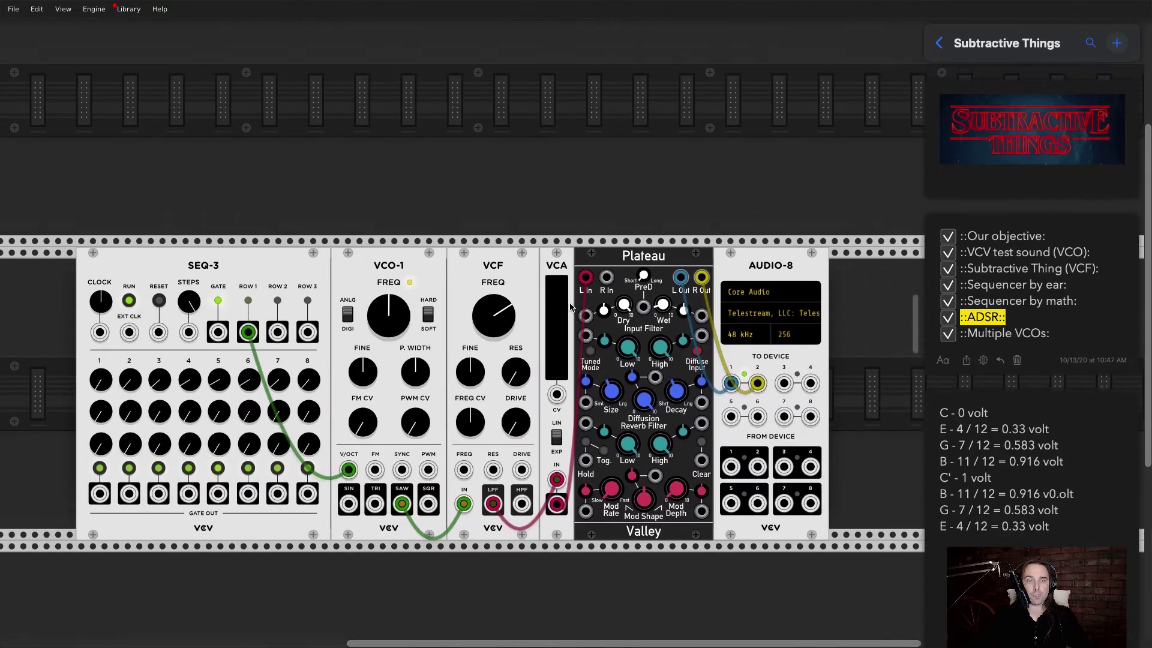
scroll(294, 274, "up", 3)
left_click_drag(286, 303, 504, 135)
scroll(457, 173, "up", 5)
scroll(457, 174, "down", 5)
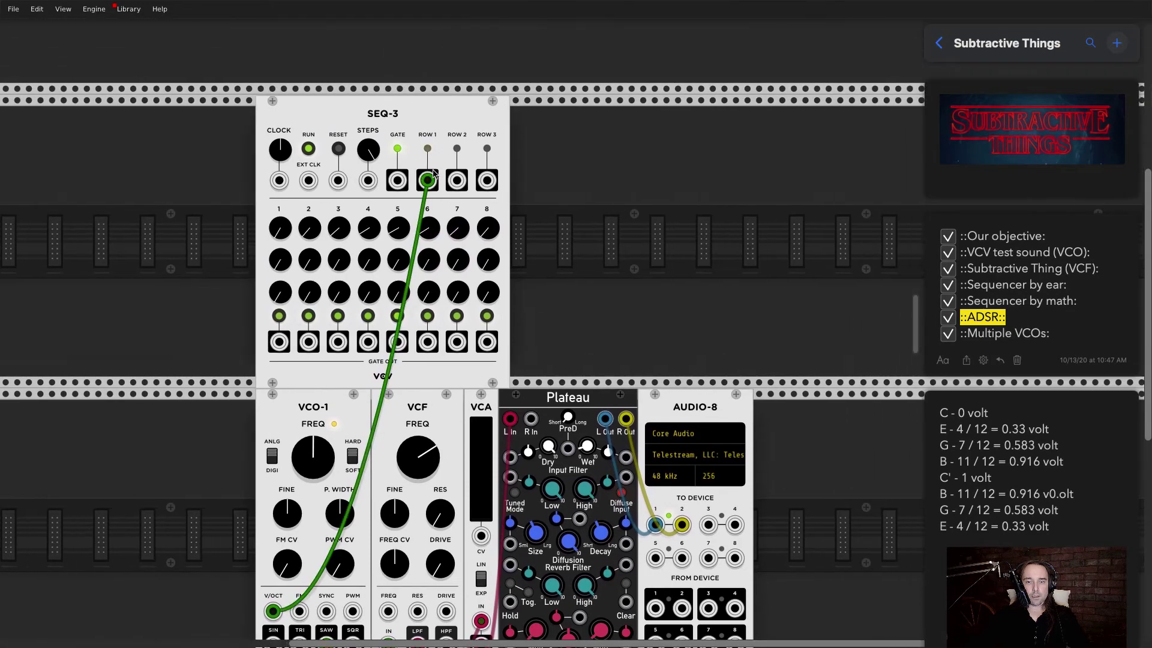
- Add the VCV ADSR module to the upper rack row beside SEQ-3, leaving a gap between them
right_click(540, 169)
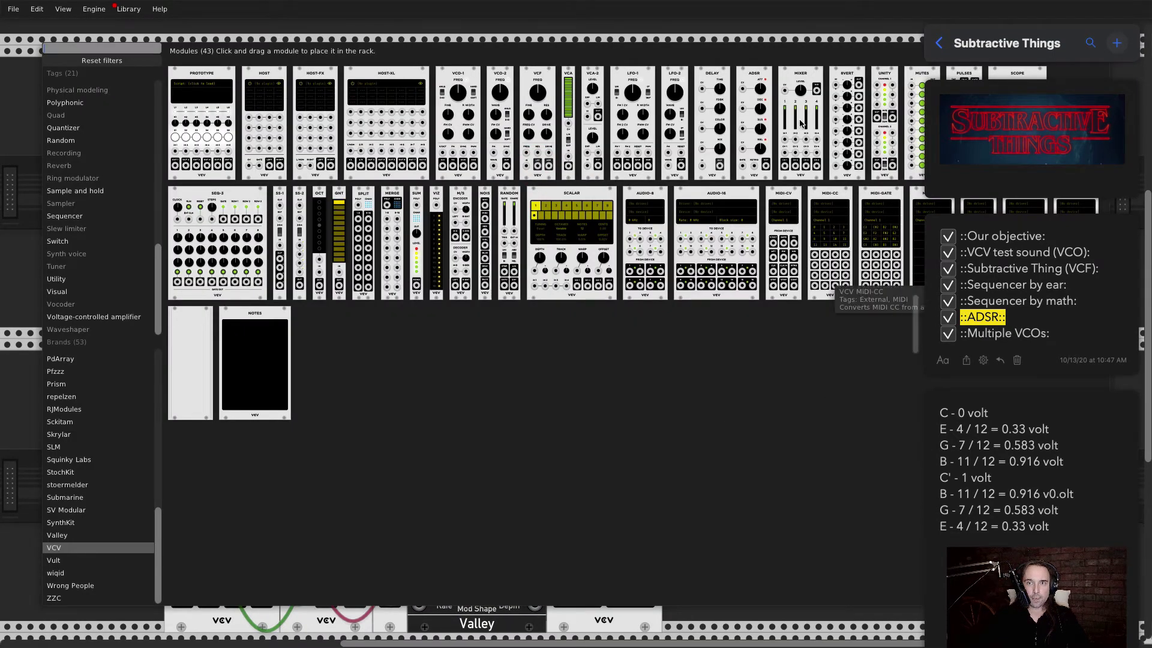
left_click_drag(756, 127, 579, 206)
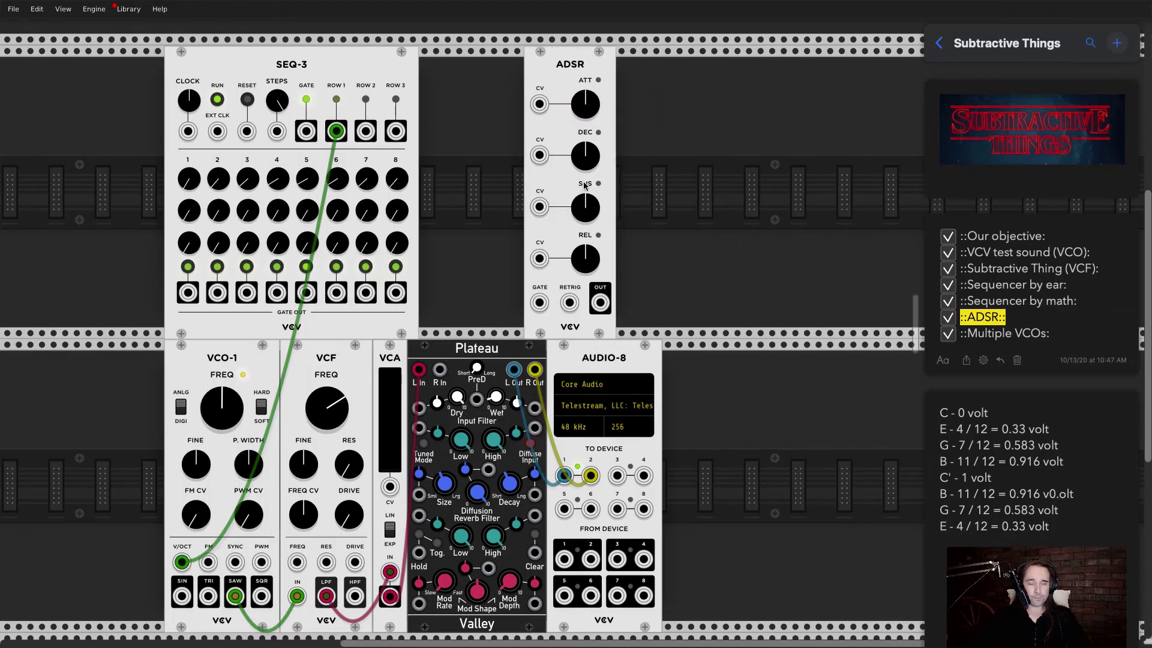
mouse_move(555, 154)
left_mouse_down()
mouse_move(580, 153)
mouse_move(558, 153)
mouse_move(570, 154)
left_mouse_up()
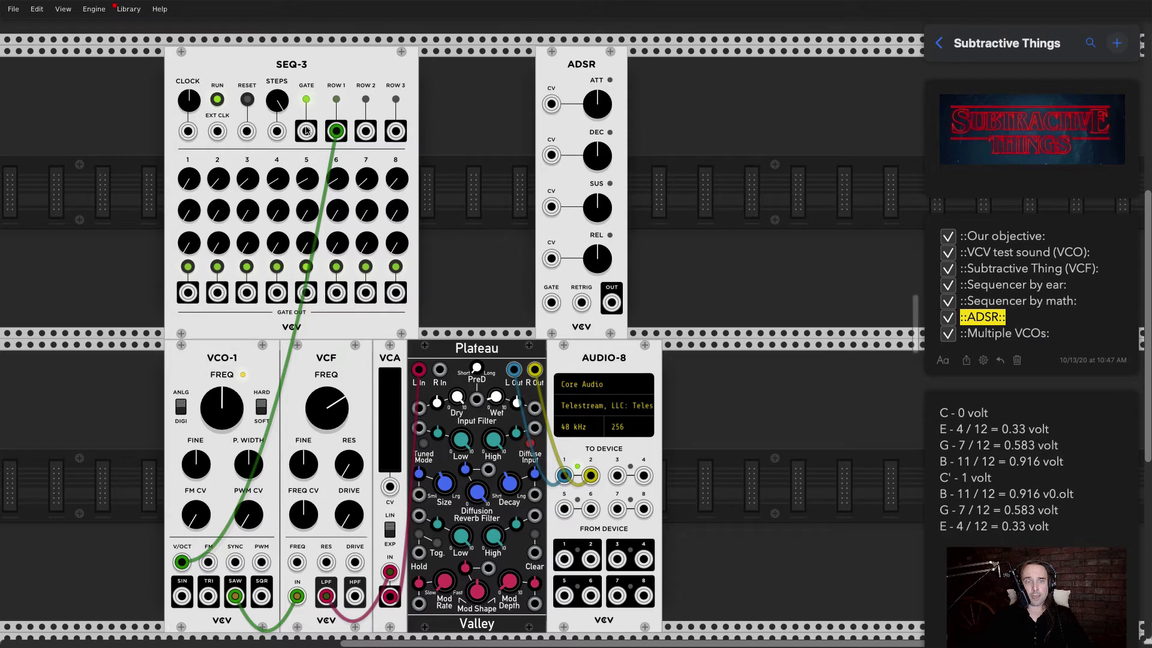
- Patch SEQ-3's GATE output into the ADSR's GATE input and move the ADSR module a little closer to SEQ-3
left_click_drag(306, 131, 551, 303)
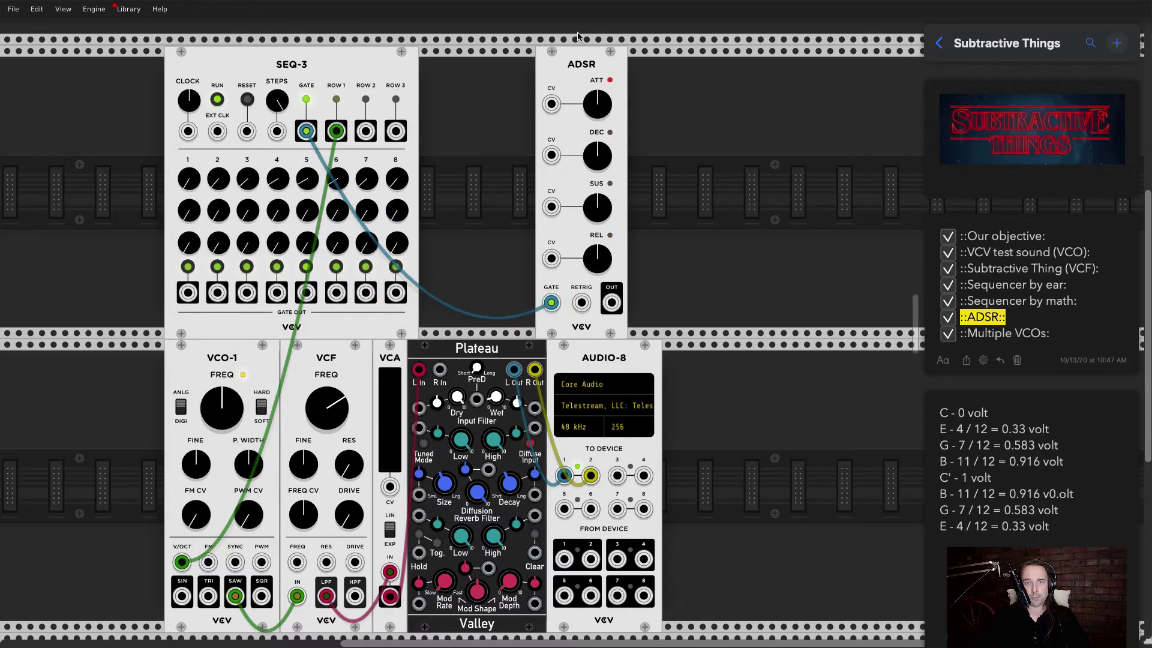
left_click_drag(593, 70, 546, 70)
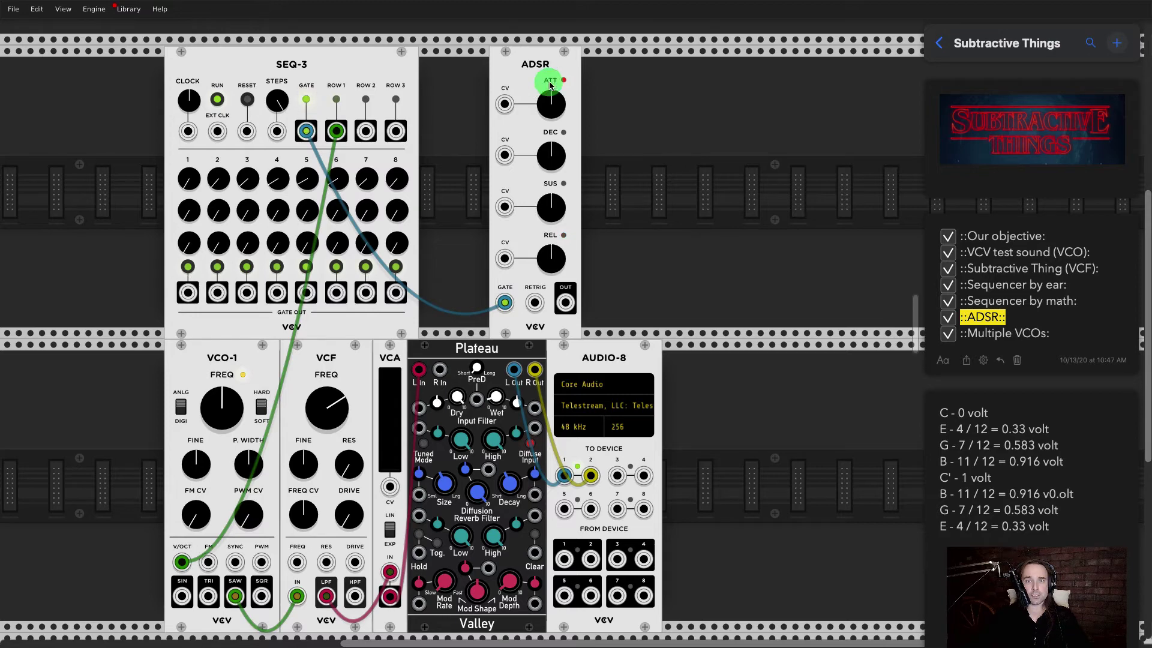
left_click_drag(544, 75, 556, 75)
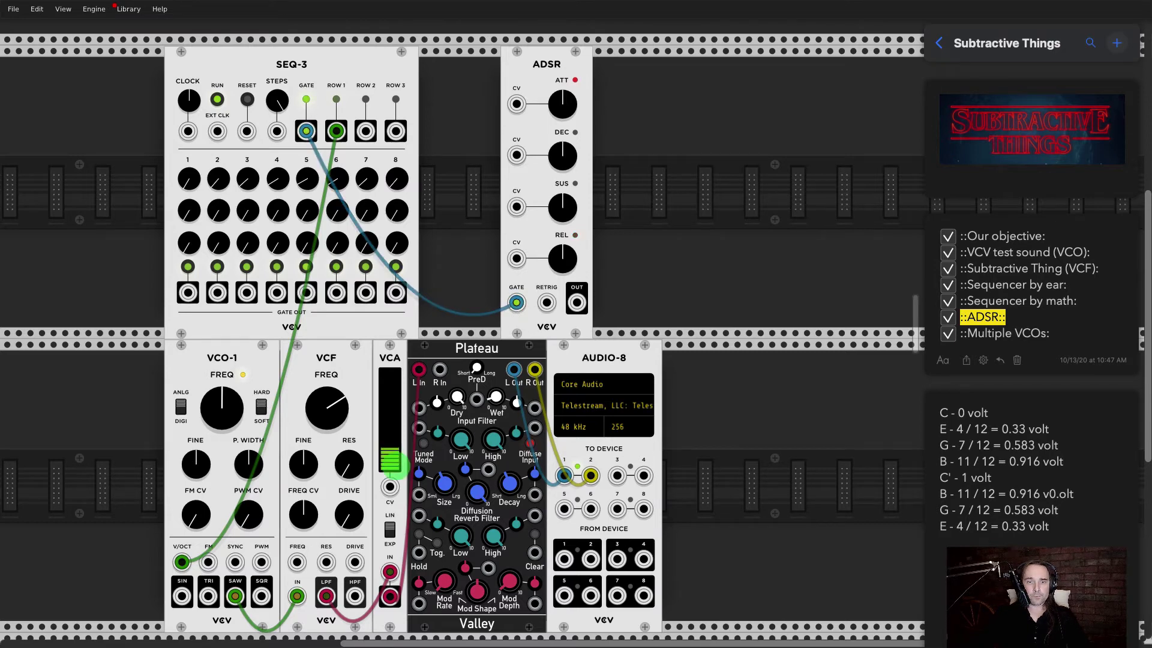
- Patch the ADSR's OUT into the VCA's CV input, then set attack to minimum, sustain to maximum and a shorter release
left_click_drag(576, 303, 390, 487)
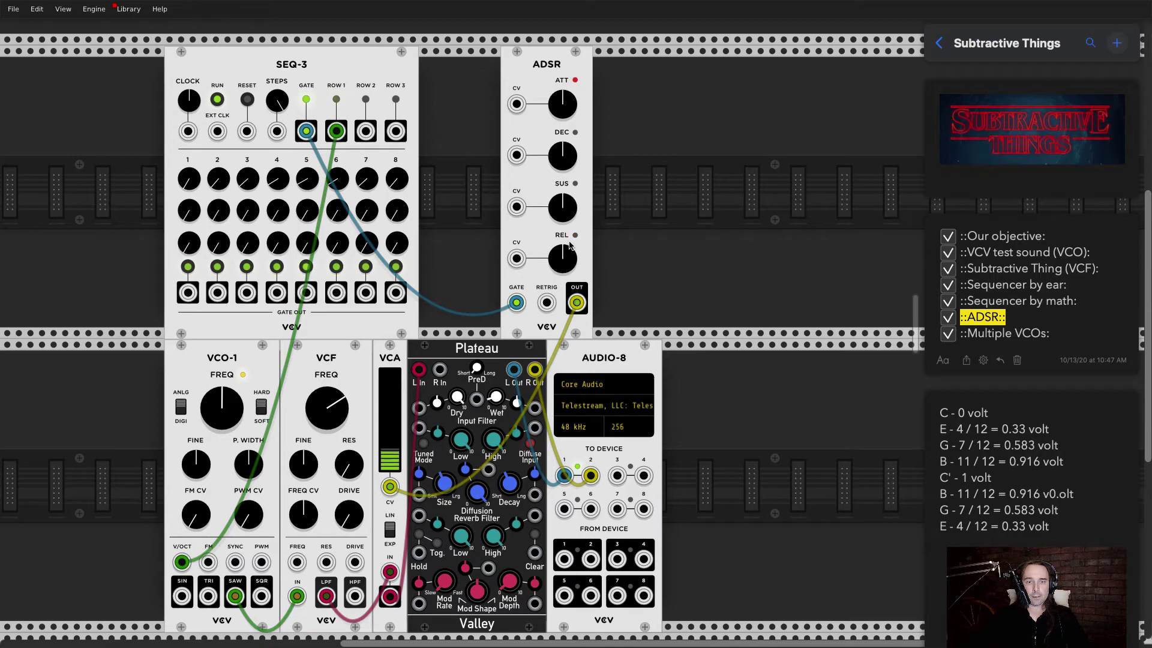
left_click_drag(564, 205, 564, 180)
left_click_drag(561, 104, 561, 129)
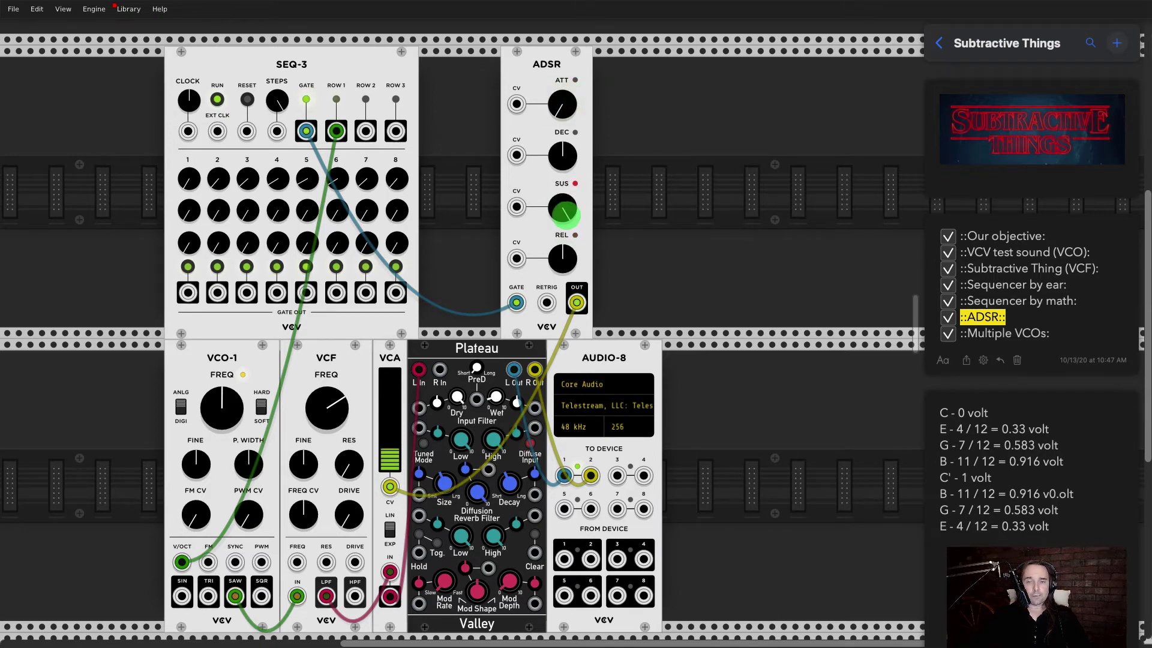
left_click_drag(578, 257, 578, 229)
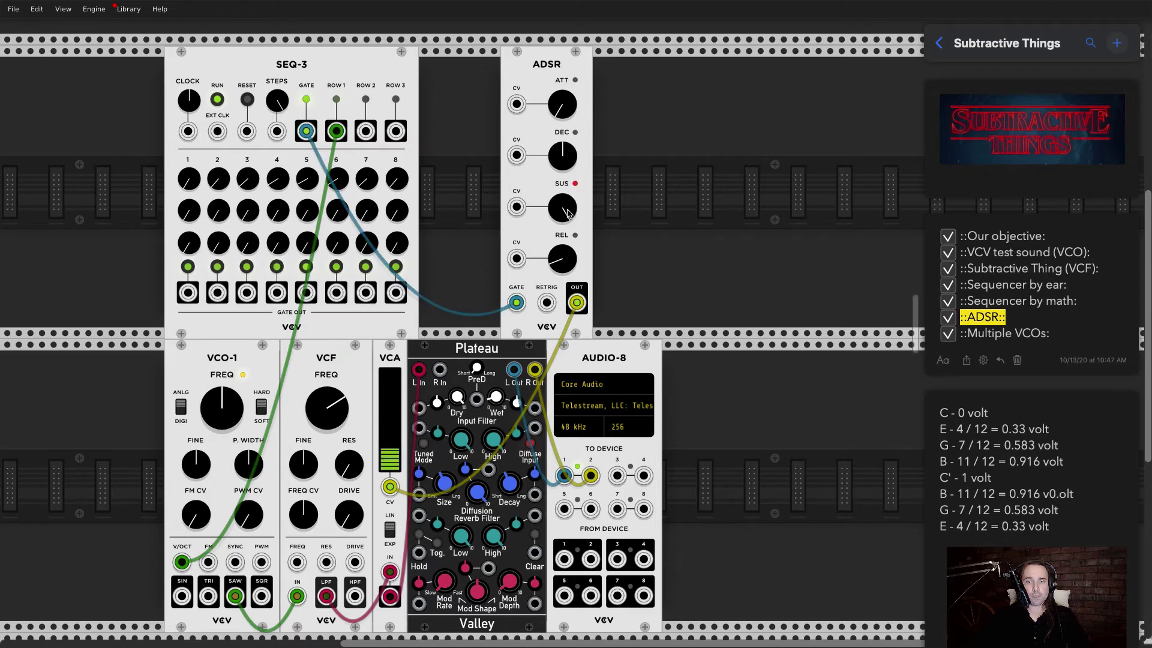
- Turn the ADSR's sustain down to minimum and bring its release back up to around the middle of its range
left_click_drag(568, 214, 561, 256)
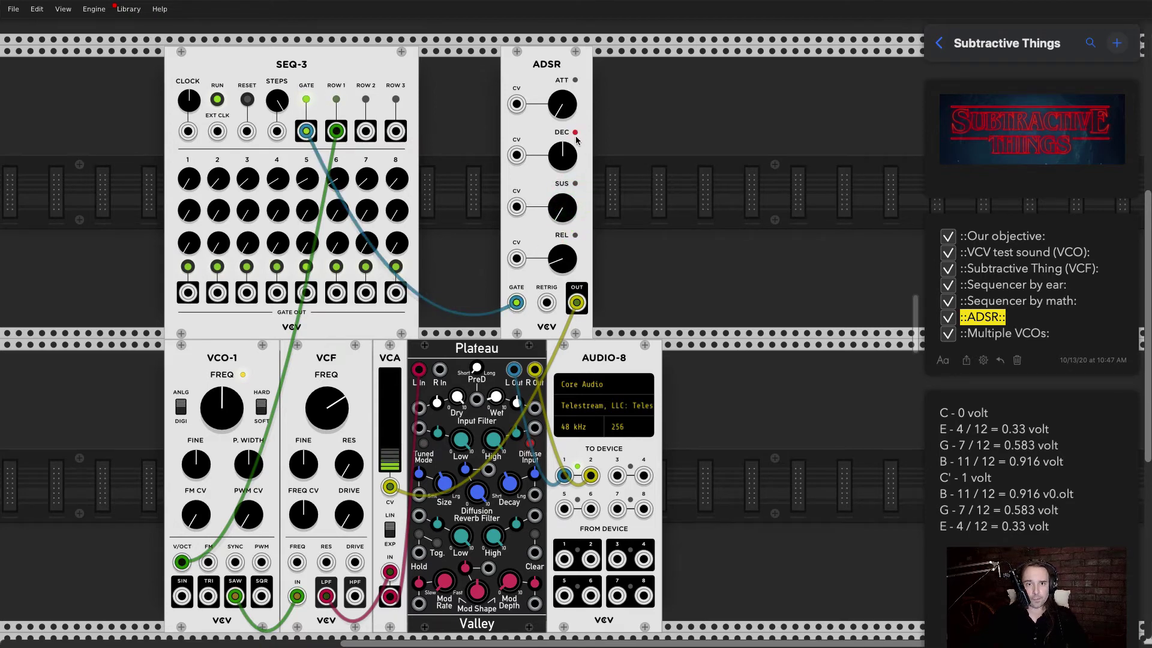
left_click_drag(576, 139, 576, 120)
left_click_drag(570, 259, 570, 151)
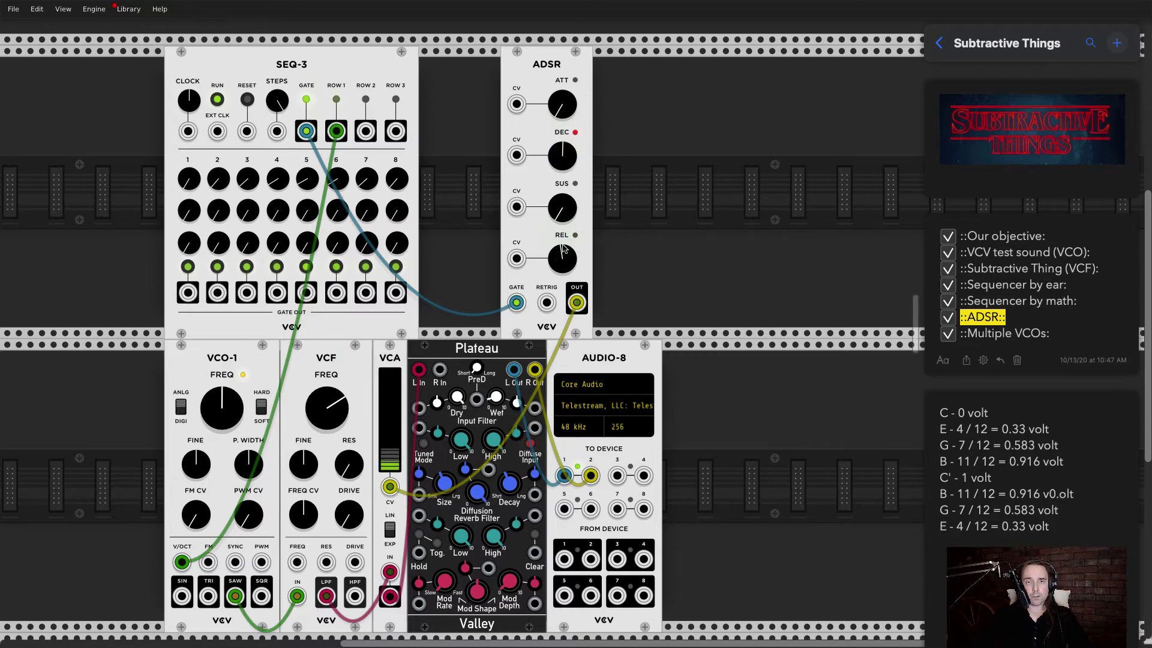
- Raise the ADSR's attack slightly above its minimum, to about 1.5 ms, checking the knob's exact value
right_click(559, 99)
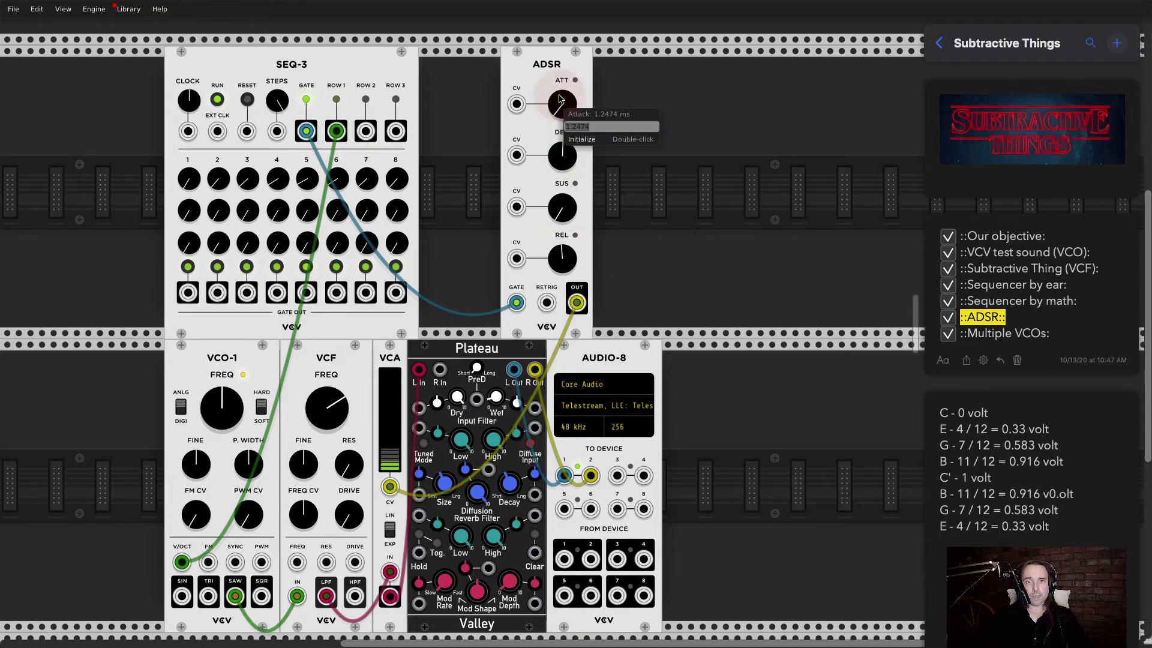
left_click_drag(559, 99, 561, 96)
right_click(561, 100)
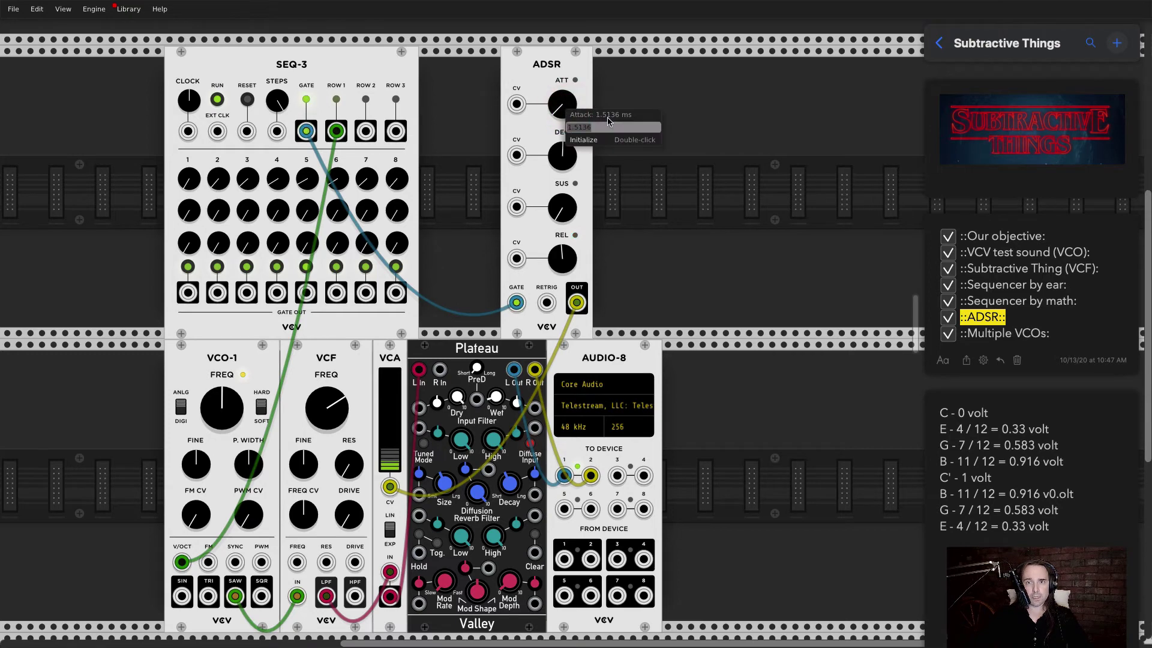
left_click(573, 97)
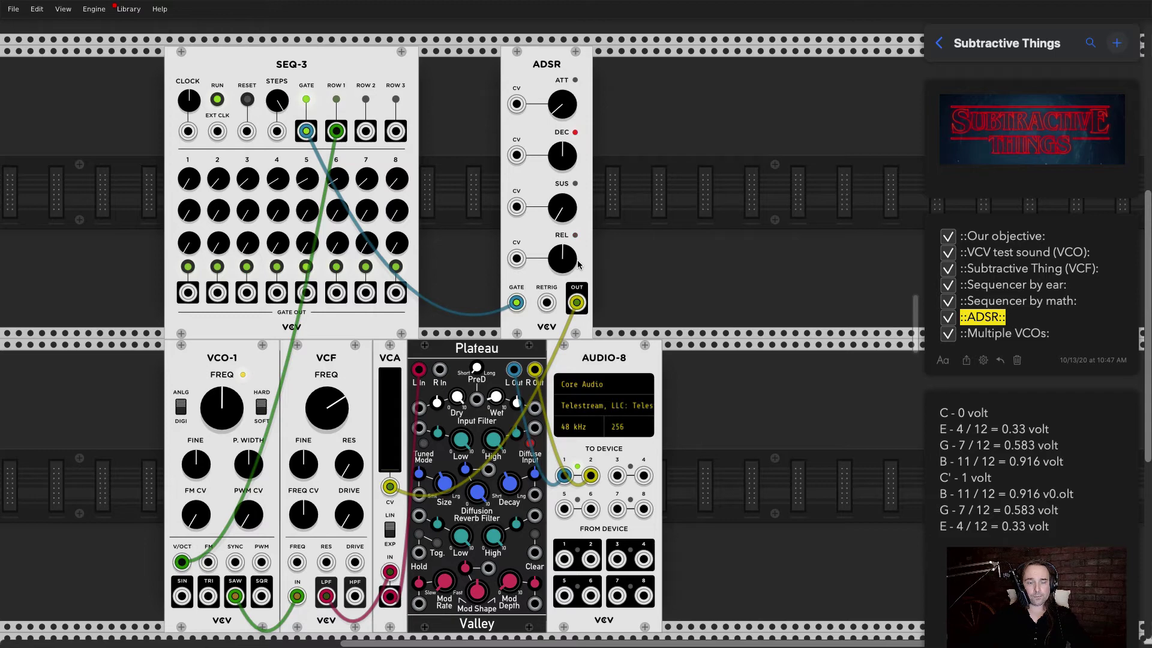
- Raise the ADSR's decay and release slightly past their midpoints and bring the VCA level back up to a low setting
left_click_drag(575, 156, 574, 150)
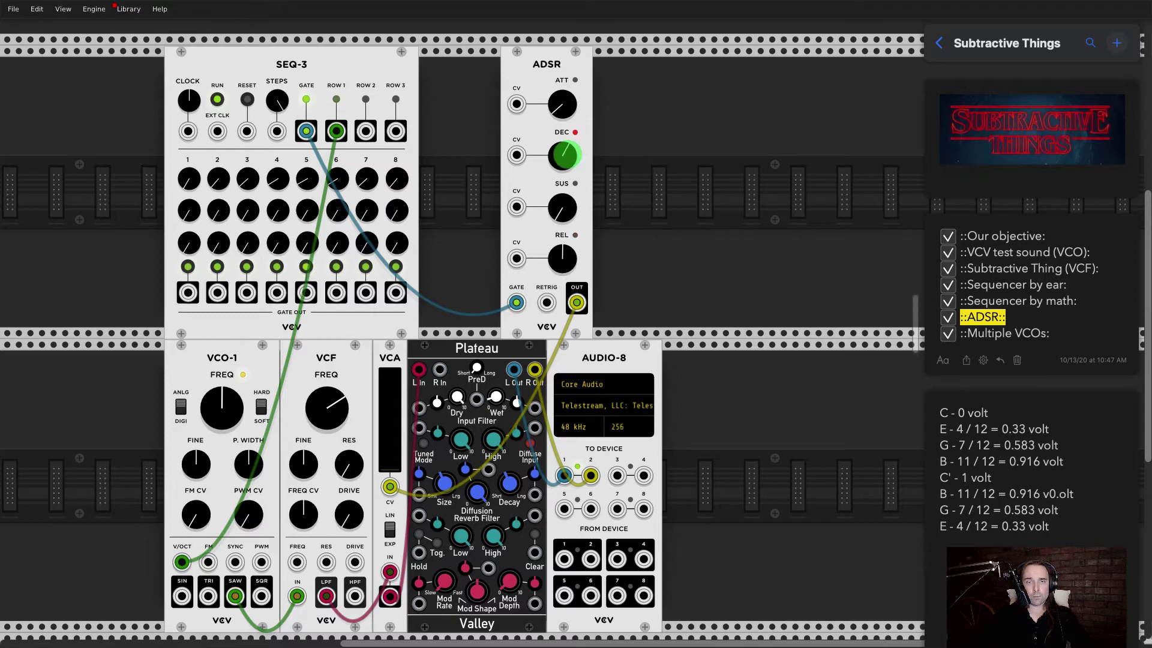
left_click_drag(567, 257, 567, 252)
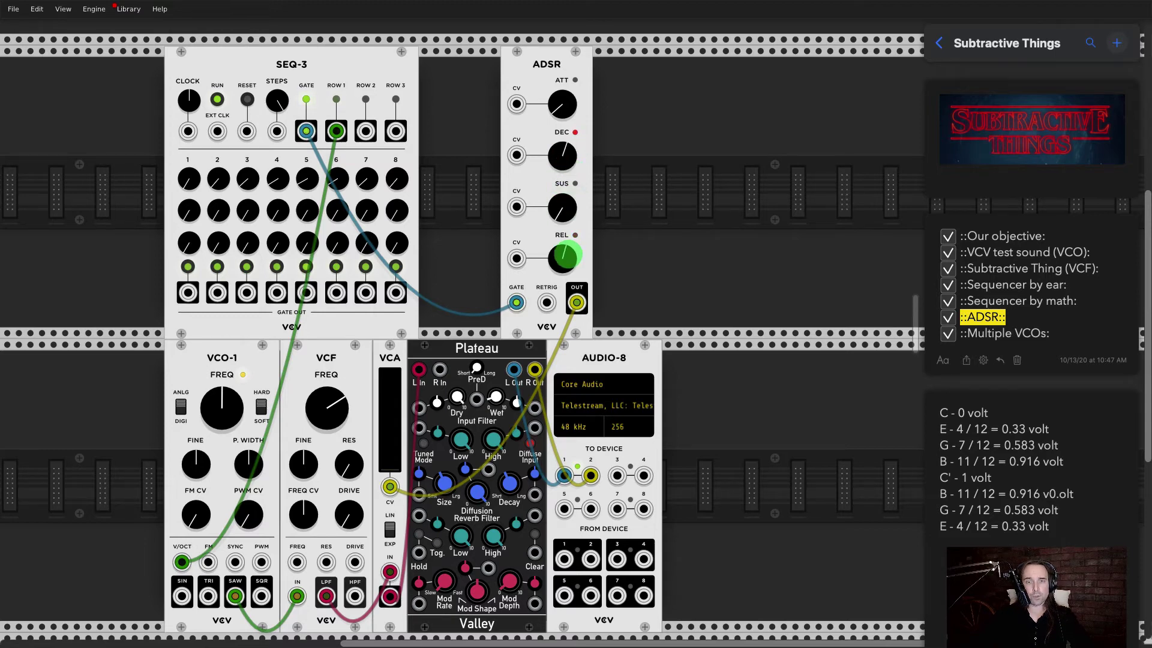
left_click(568, 156)
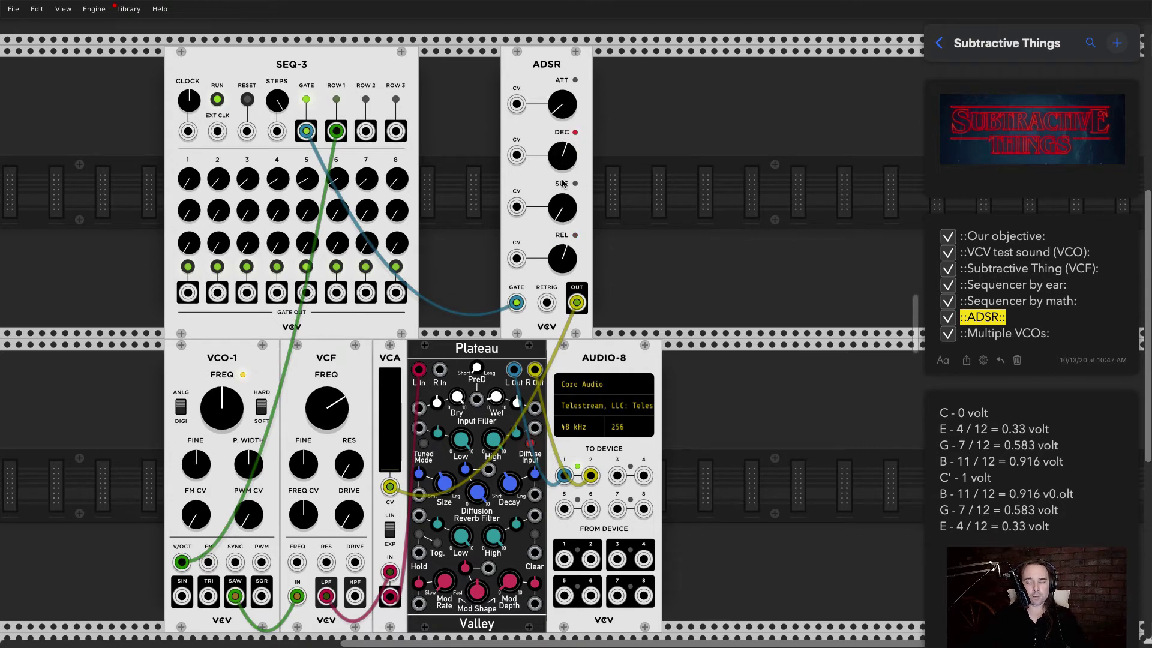
left_click_drag(386, 455, 387, 451)
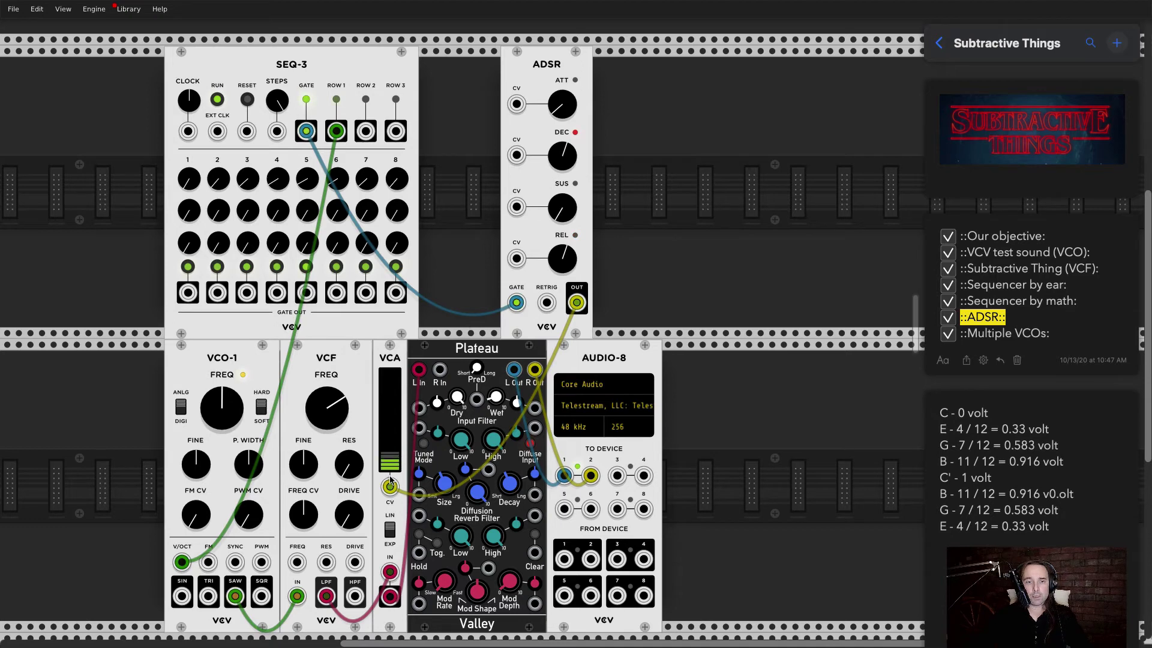
- Move the ADSR output cable from the VCA's CV to the VCF's FREQ input, lowering the filter's FREQ and raising FREQ CV
left_click_drag(389, 480, 297, 561)
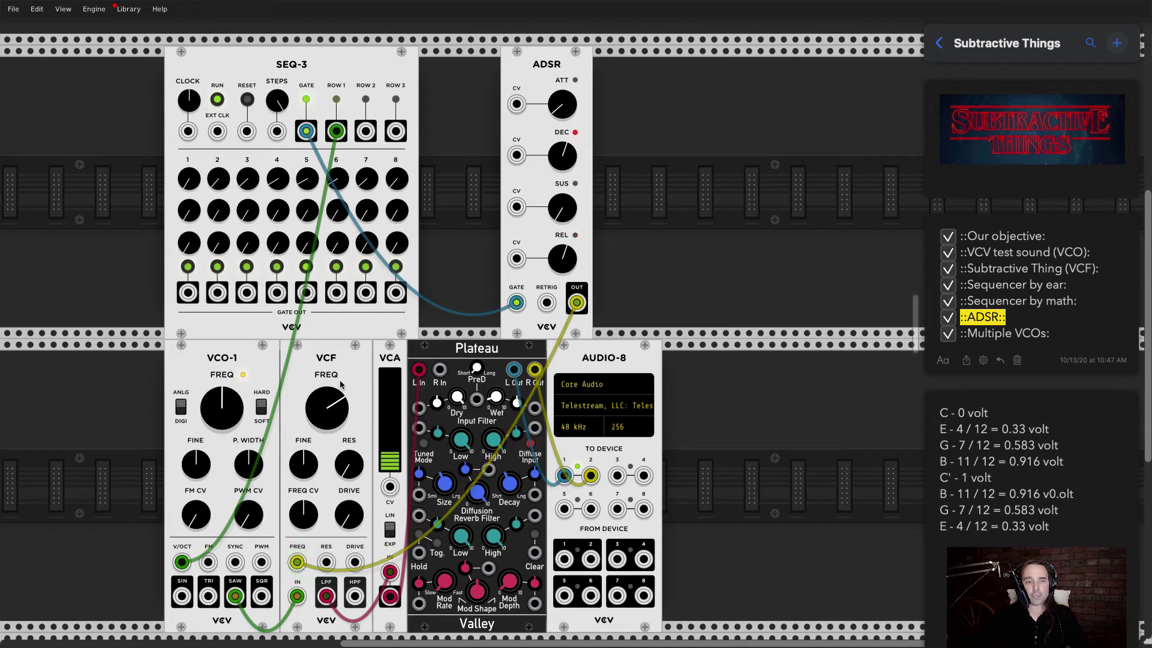
left_click_drag(340, 385, 305, 497)
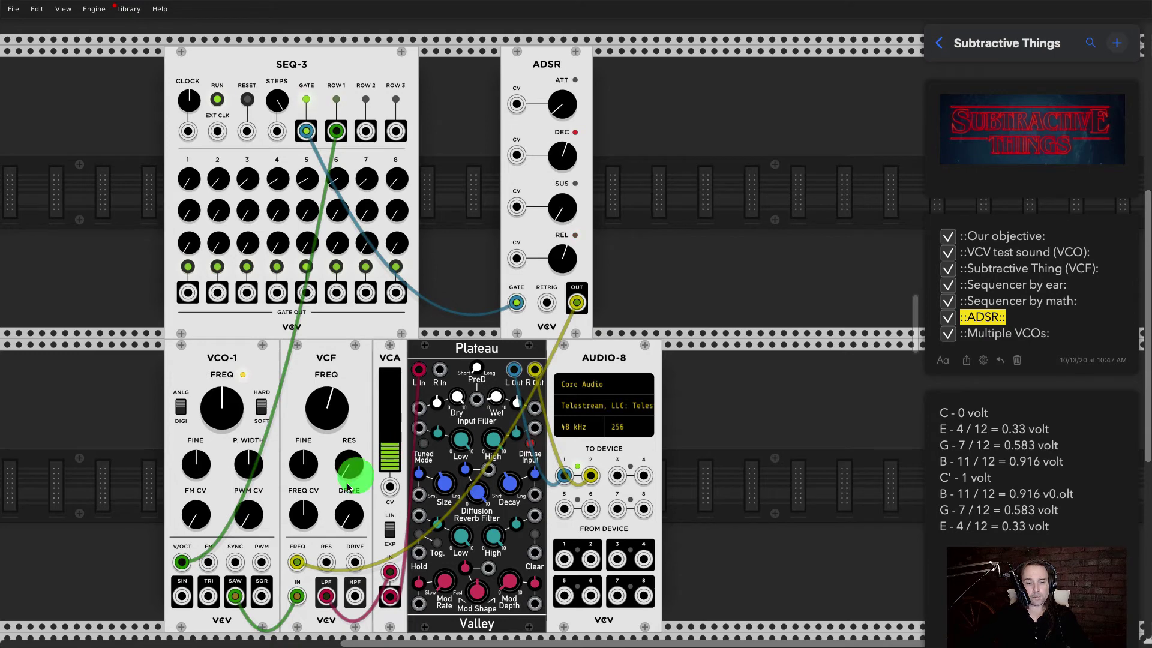
left_click(307, 521)
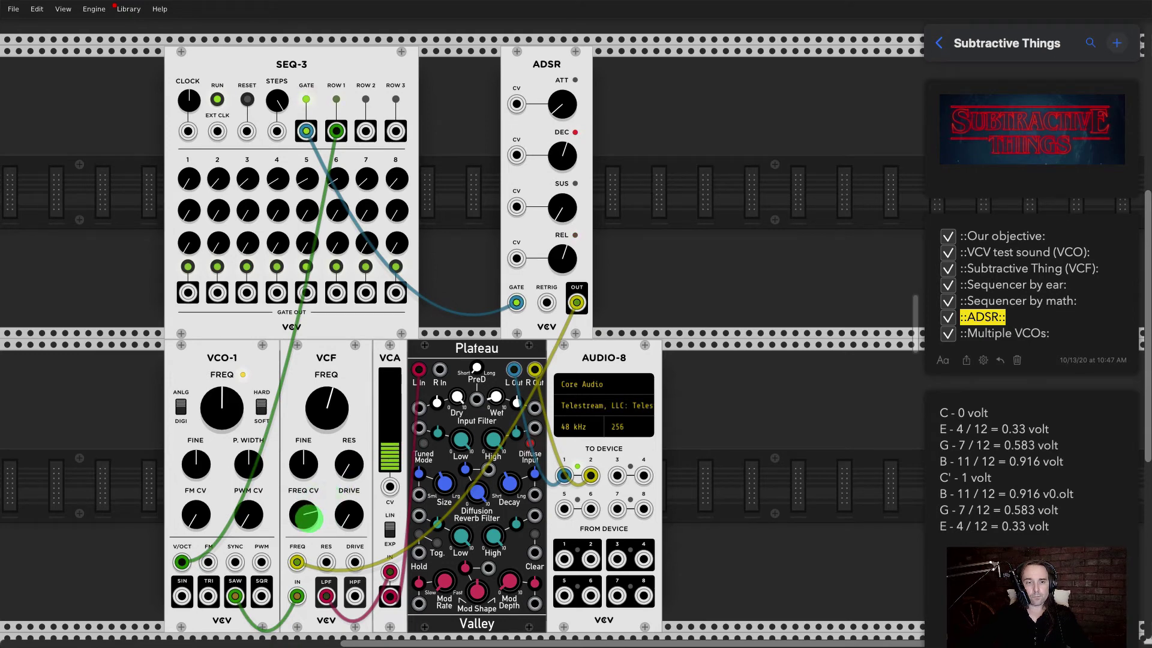
left_click(339, 406)
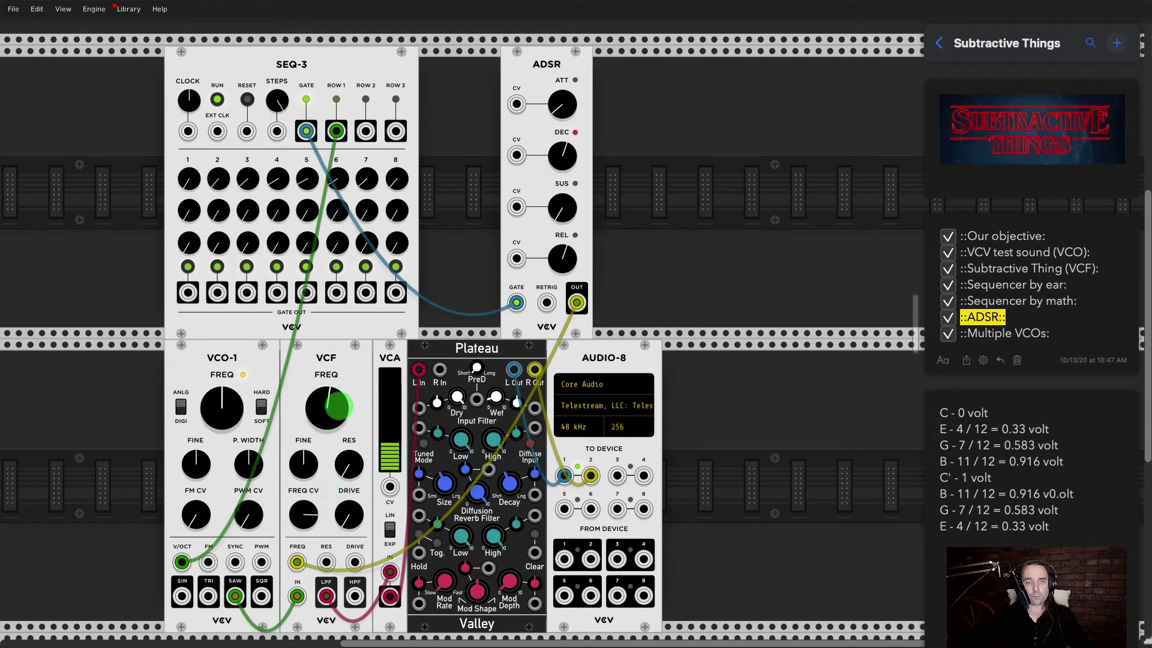
left_click_drag(338, 406, 339, 416)
- Lengthen the ADSR's decay and release to well above their midpoints for a slower filter sweep
left_click(442, 257)
left_click(562, 154)
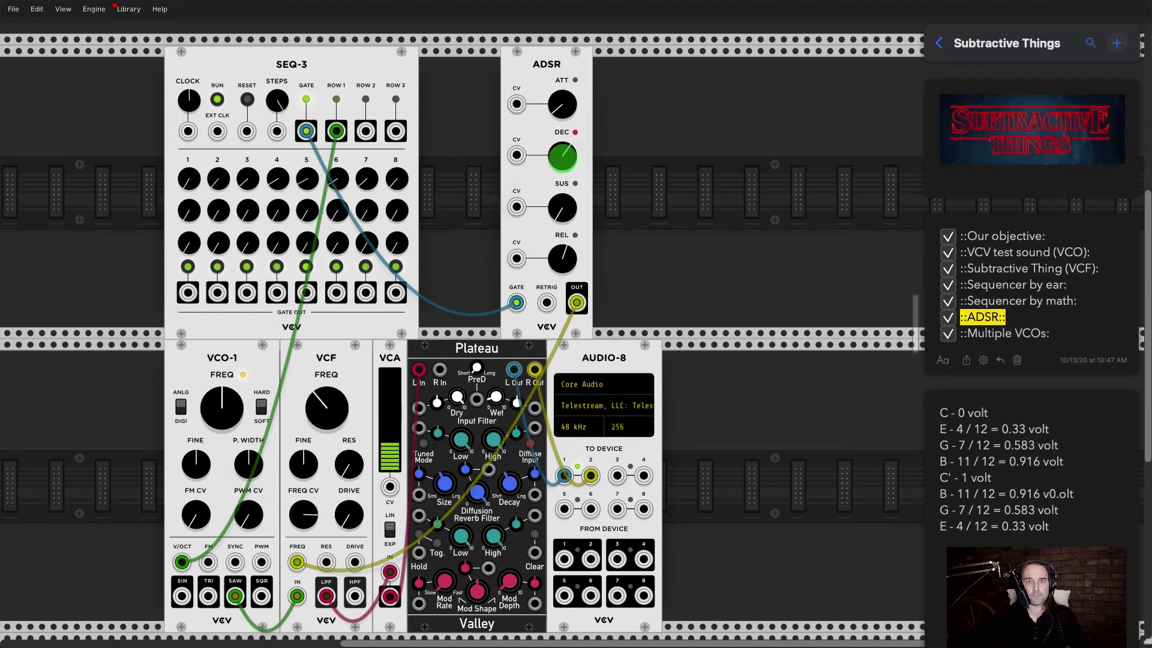
left_click(559, 250)
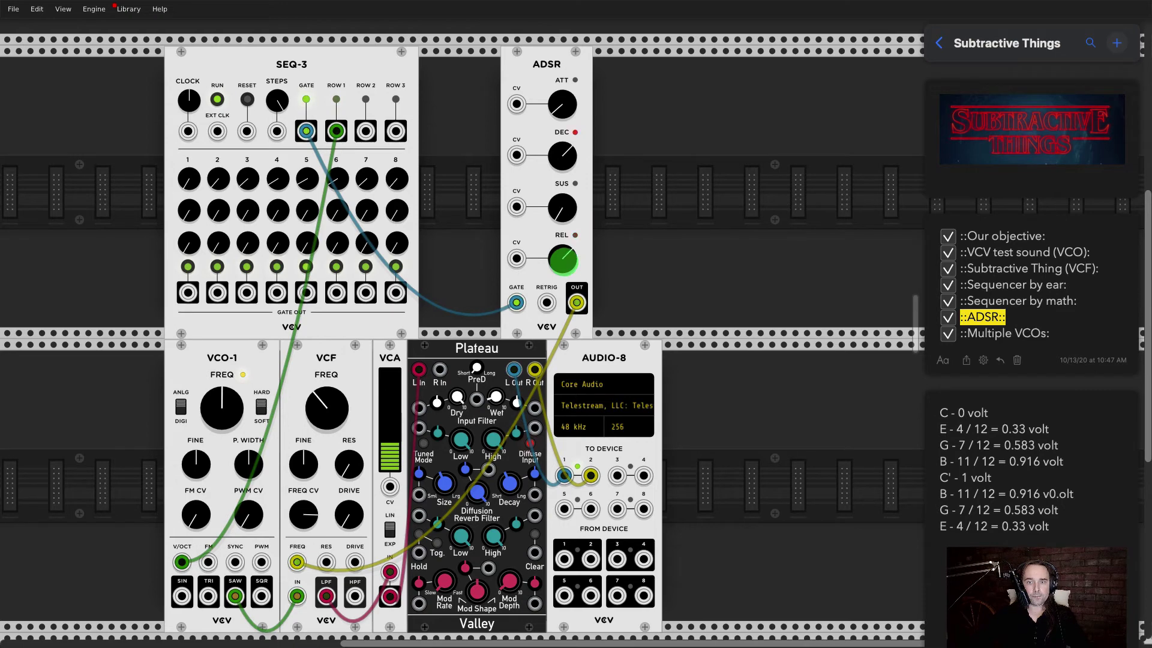
left_click(564, 157)
left_click(564, 259)
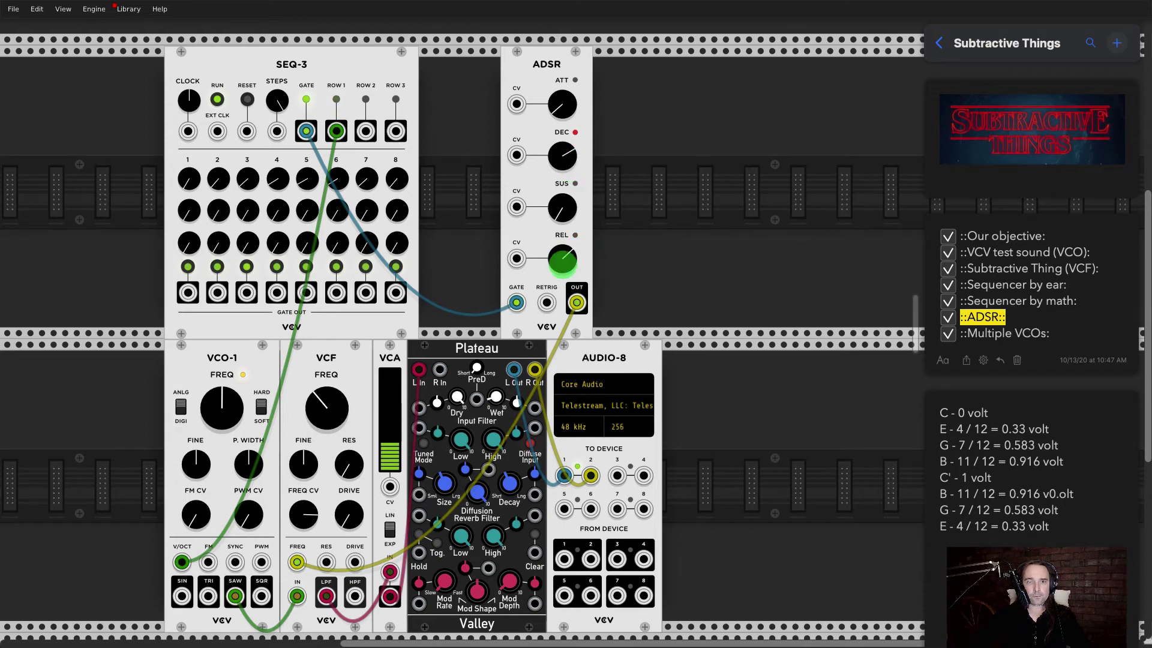
left_click(564, 262)
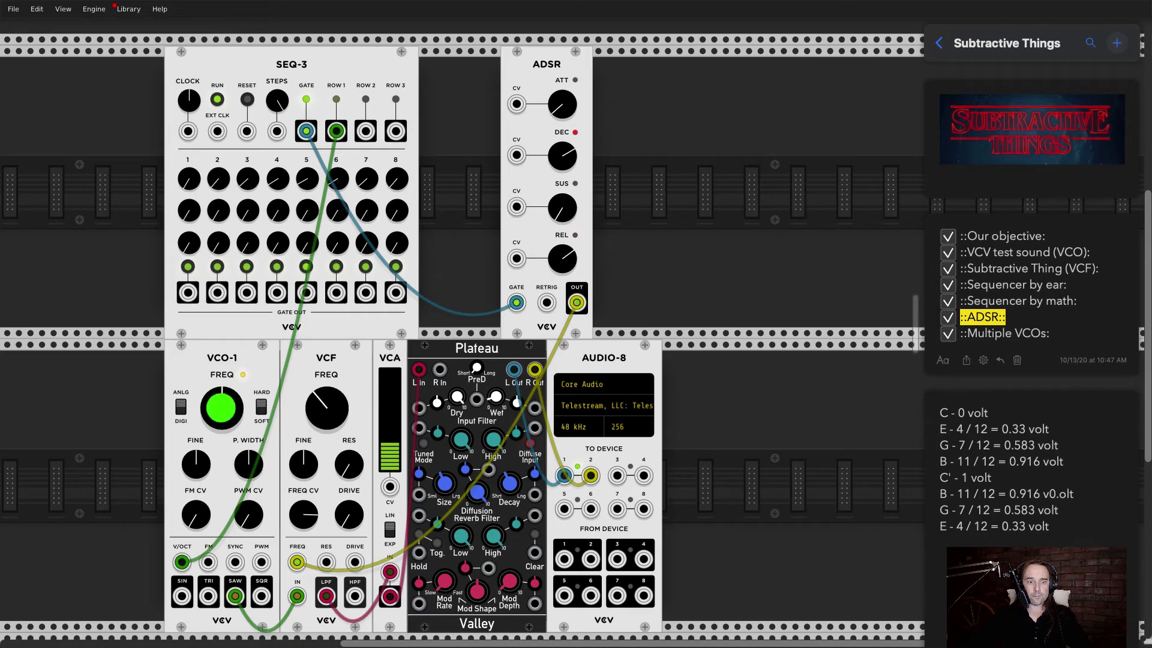
- Balance the filter sweep by lowering the VCF's FREQ close to its minimum and raising FREQ CV close to its maximum
mouse_move(316, 422)
left_mouse_down()
mouse_move(317, 432)
mouse_move(316, 393)
mouse_move(316, 429)
left_mouse_up()
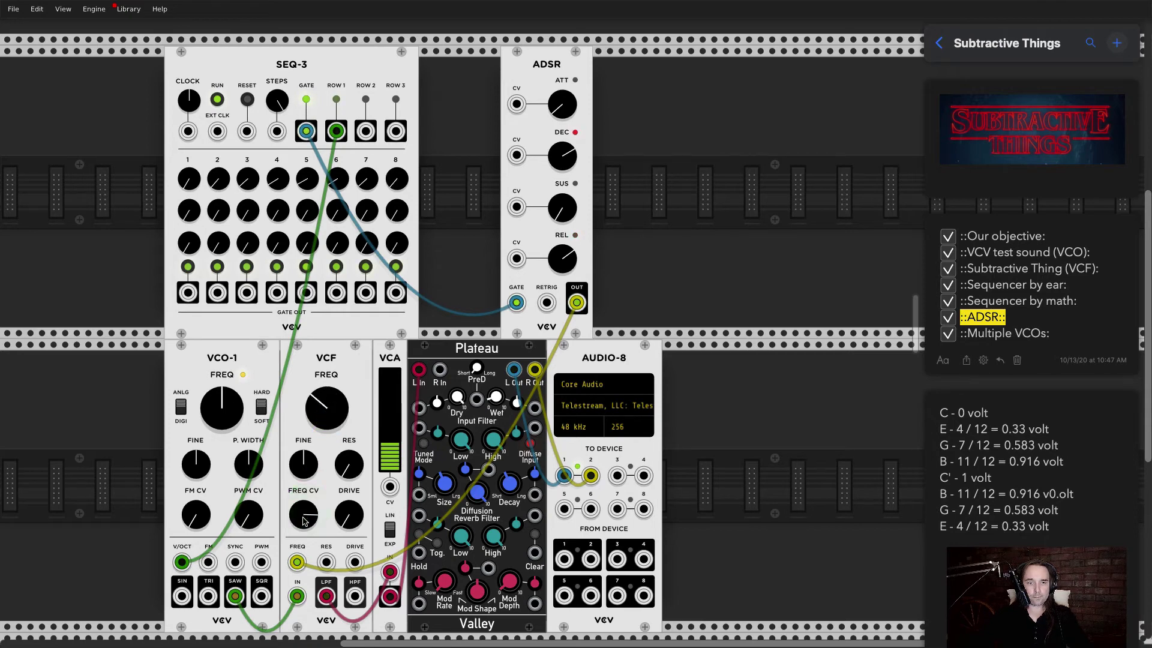
left_click_drag(303, 515, 303, 512)
left_click_drag(327, 408, 326, 379)
left_click_drag(307, 516, 311, 487)
left_click_drag(328, 408, 333, 423)
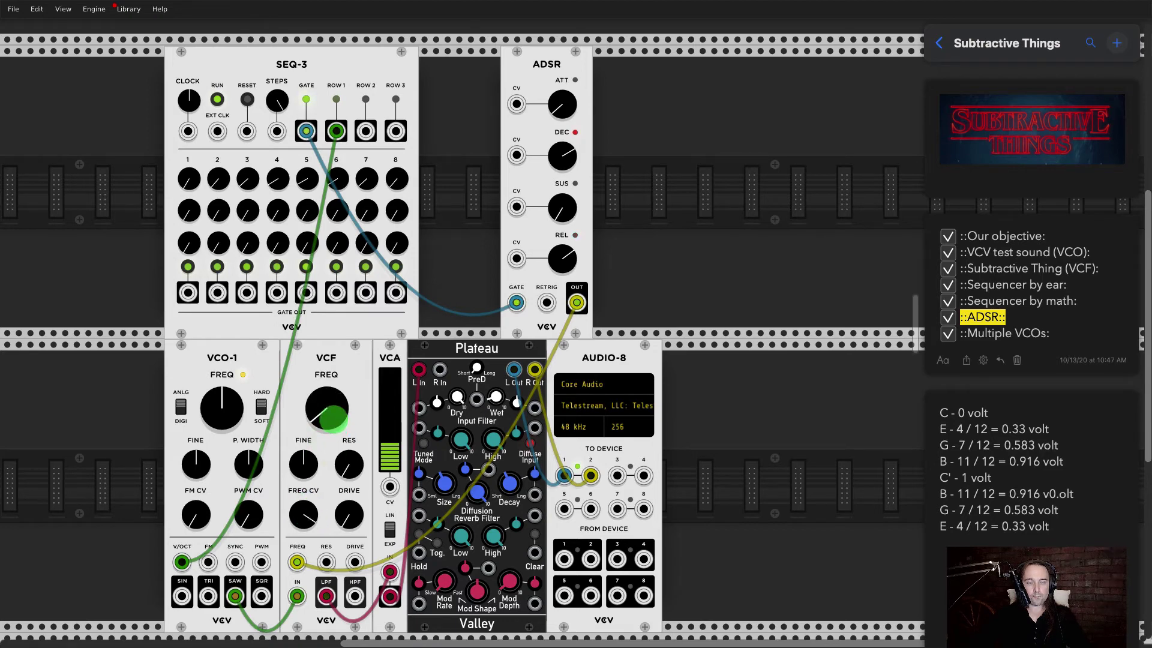
left_click_drag(305, 514, 304, 517)
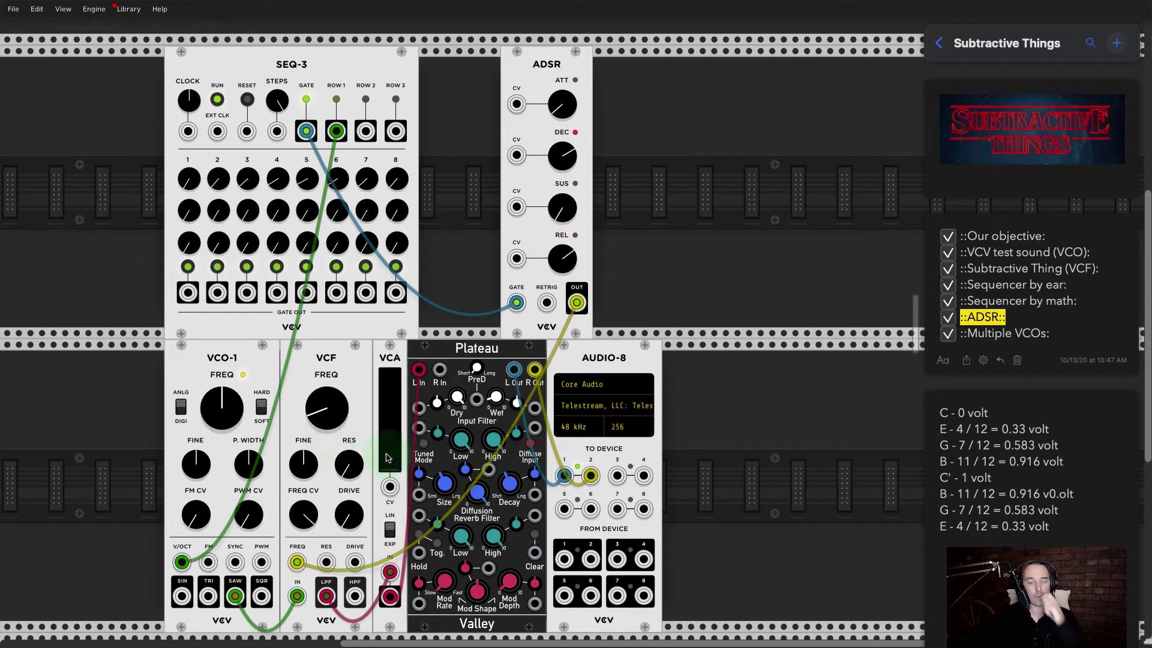
- Move the ADSR module flush against SEQ-3 in the upper rack row
left_click_drag(564, 79, 469, 75)
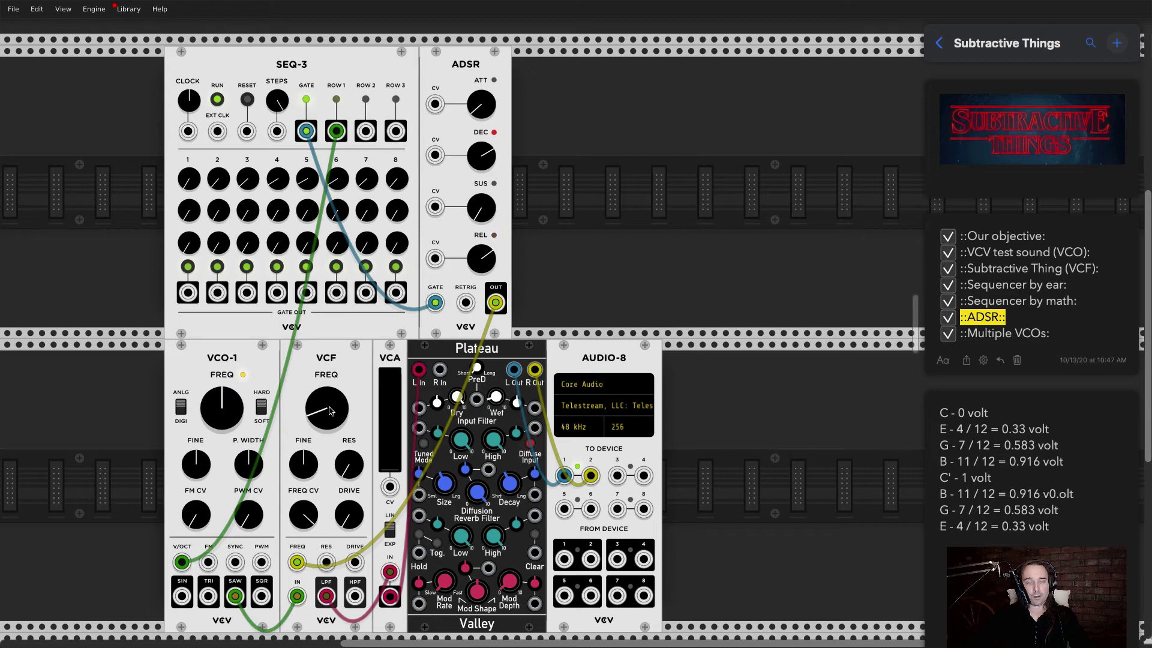
scroll(330, 414, "up", 1)
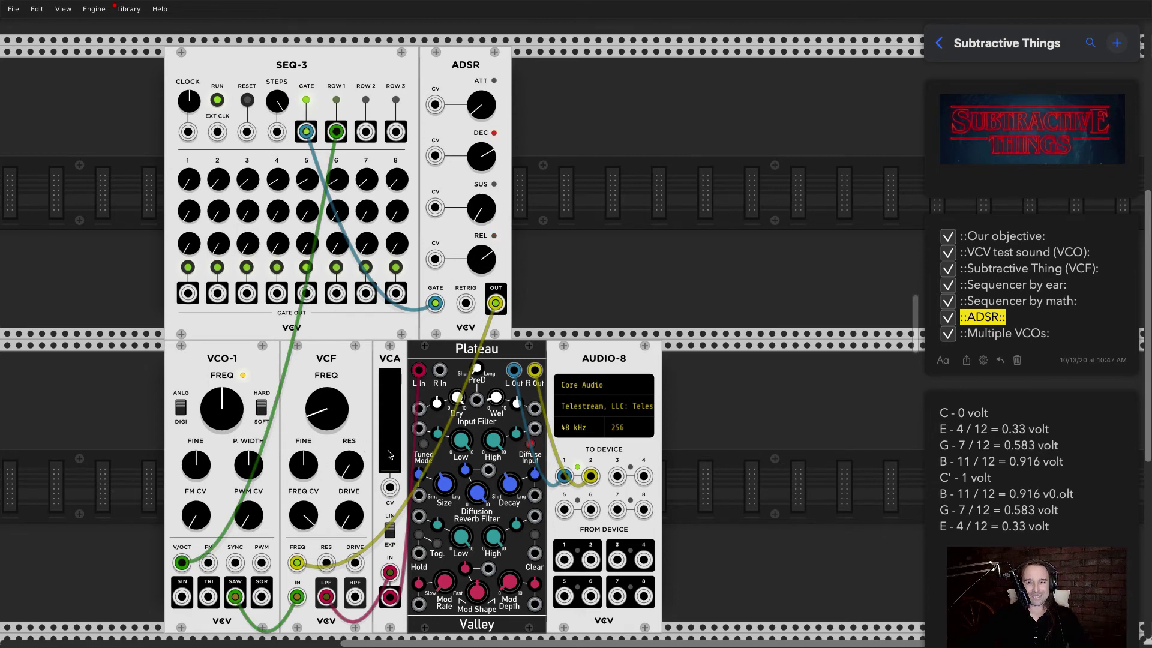
- Try a small adjustment of the VCF's resonance with the VCA turned up
left_click(351, 469)
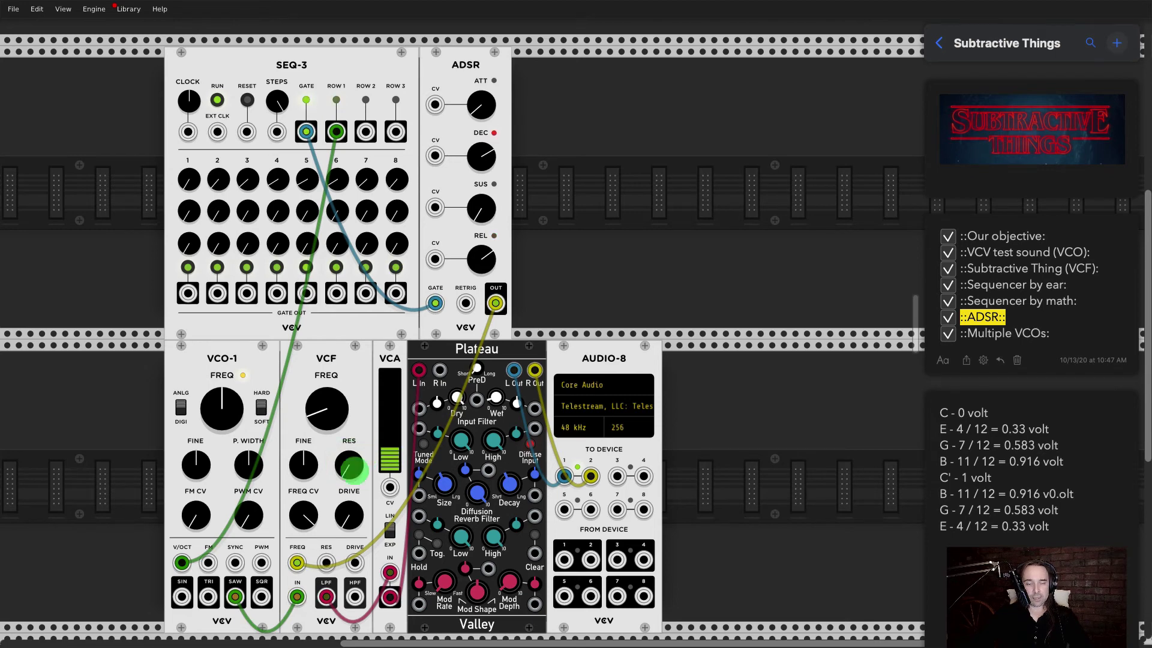
left_click_drag(353, 469, 353, 468)
left_click_drag(353, 467, 353, 460)
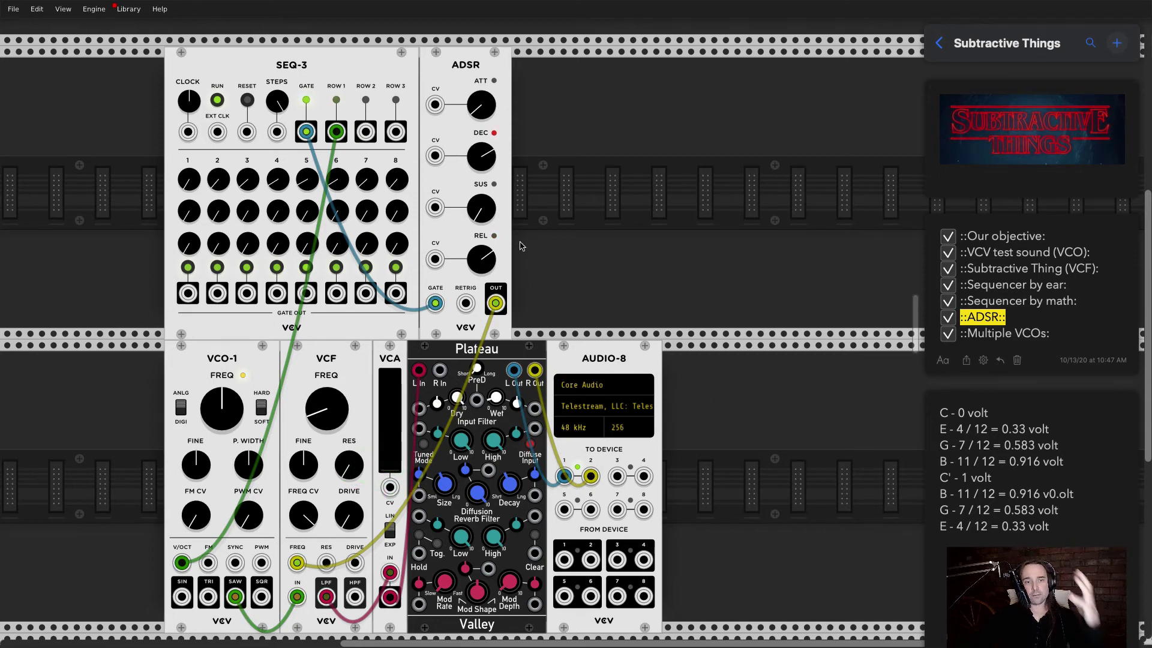
- Shift the highlight in the notes checklist from the ADSR entry to "::Multiple VCOs::" by adding its closing colon
key("Right")
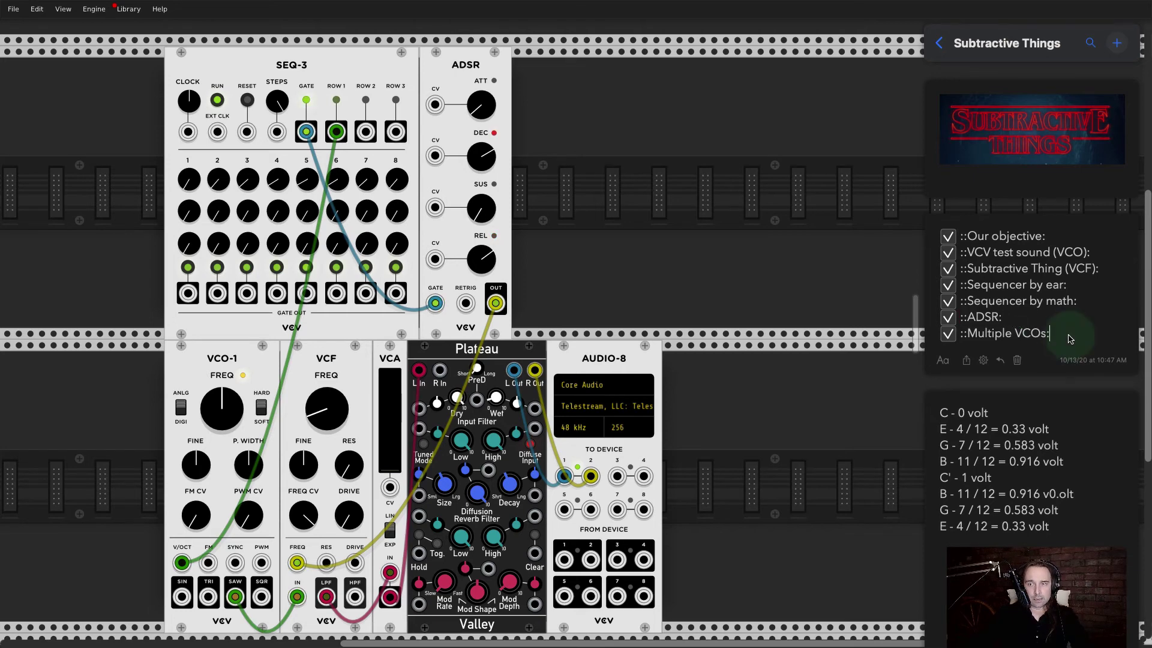
type(":")
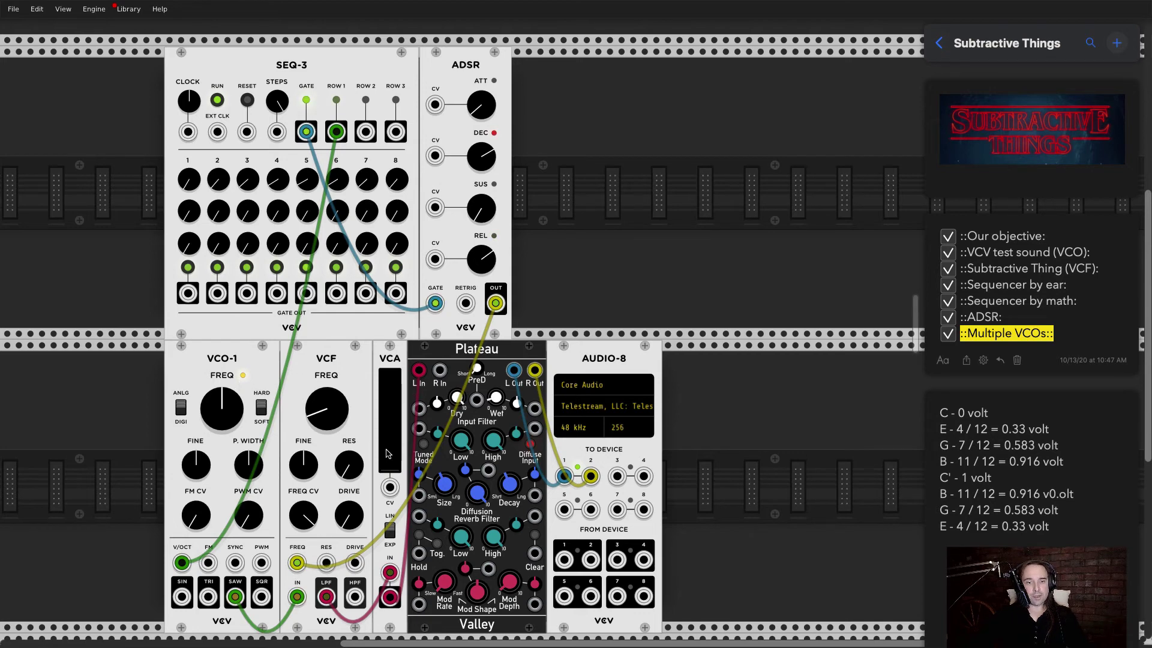
- Shift the VCF and the modules after it along the lower row, opening a wide gap after VCO-1
left_click_drag(344, 391, 436, 391)
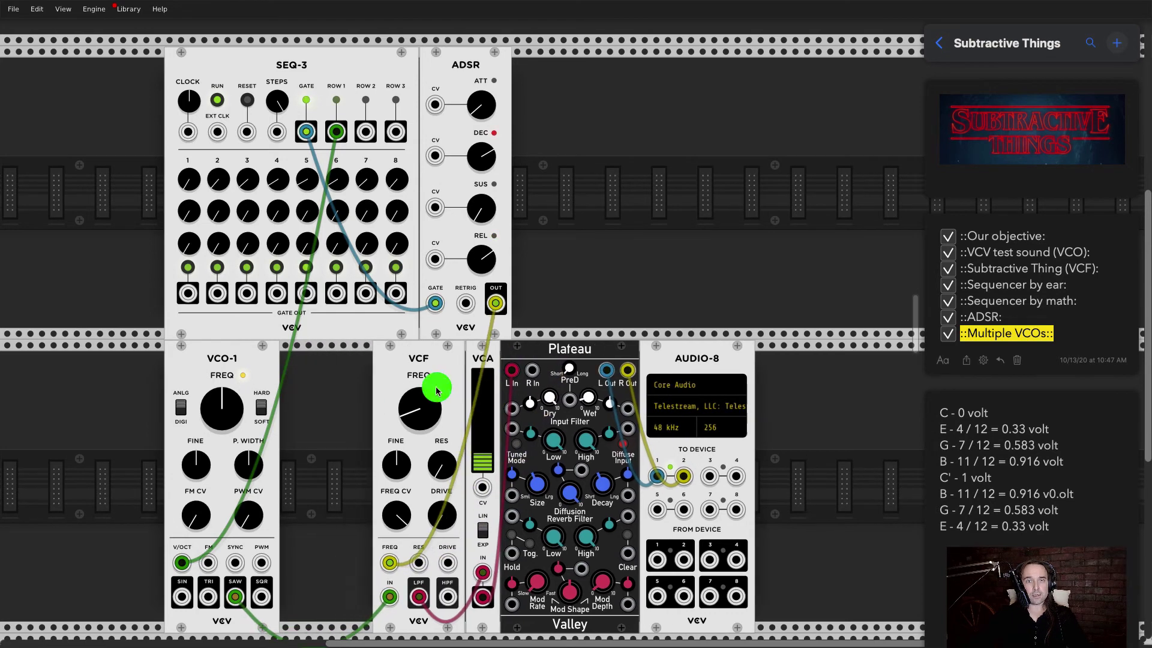
left_click(238, 382)
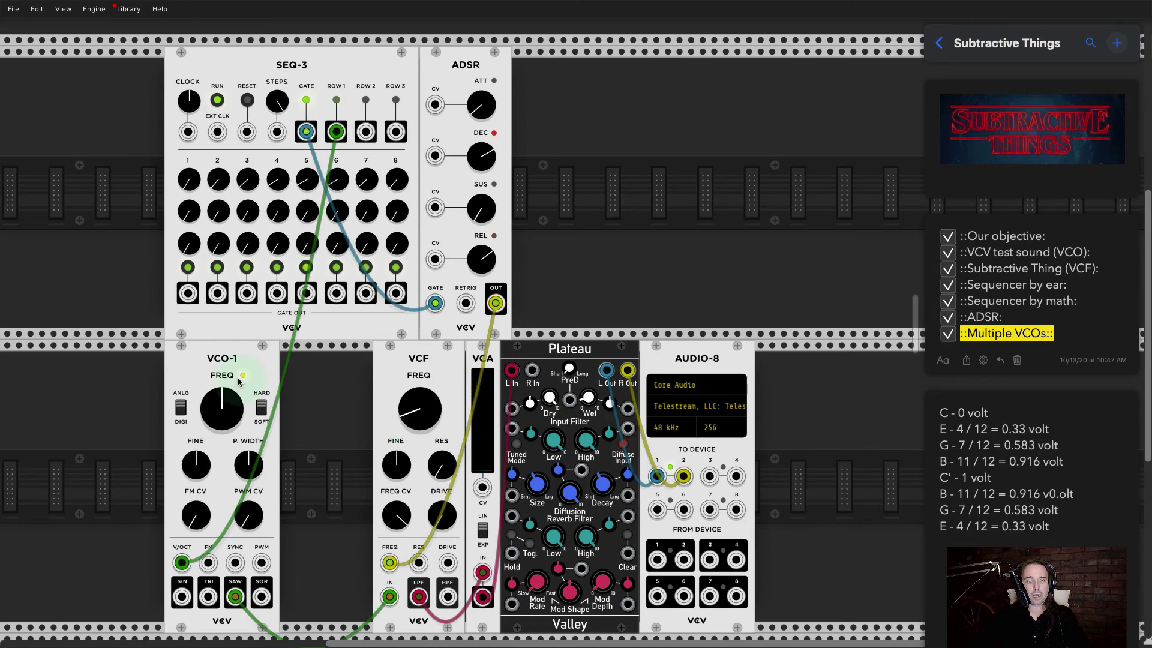
left_click_drag(413, 375, 531, 367)
- Add the VCV MIXER module directly before the VCF, leaving space between it and VCO-1
right_click(390, 407)
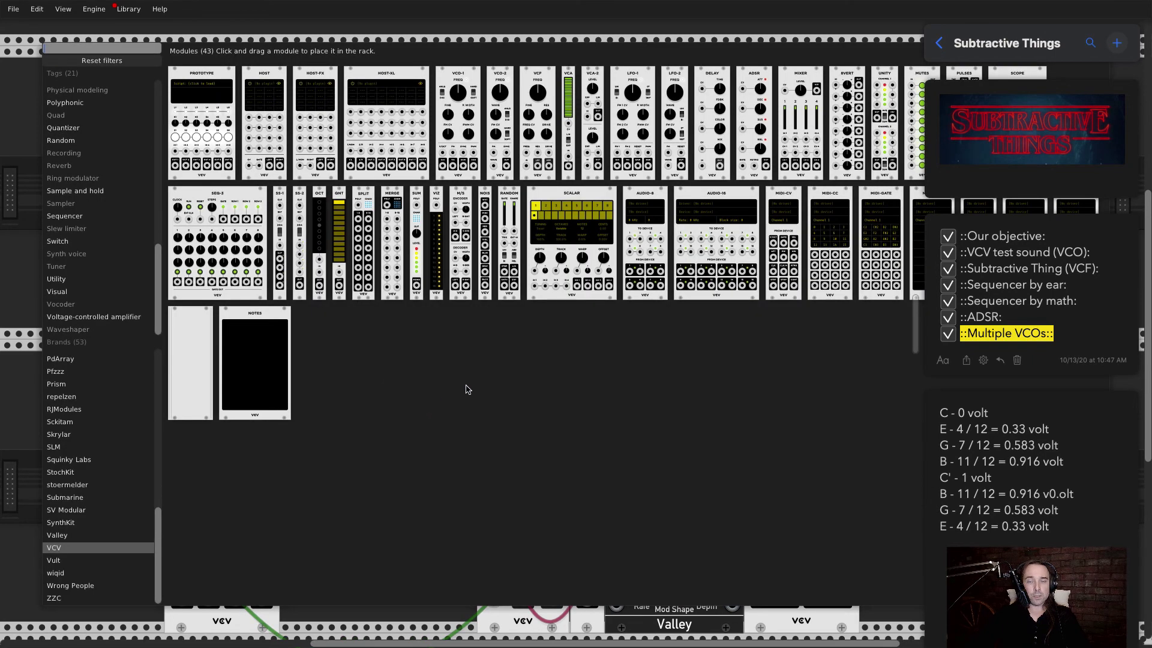
left_click(497, 364)
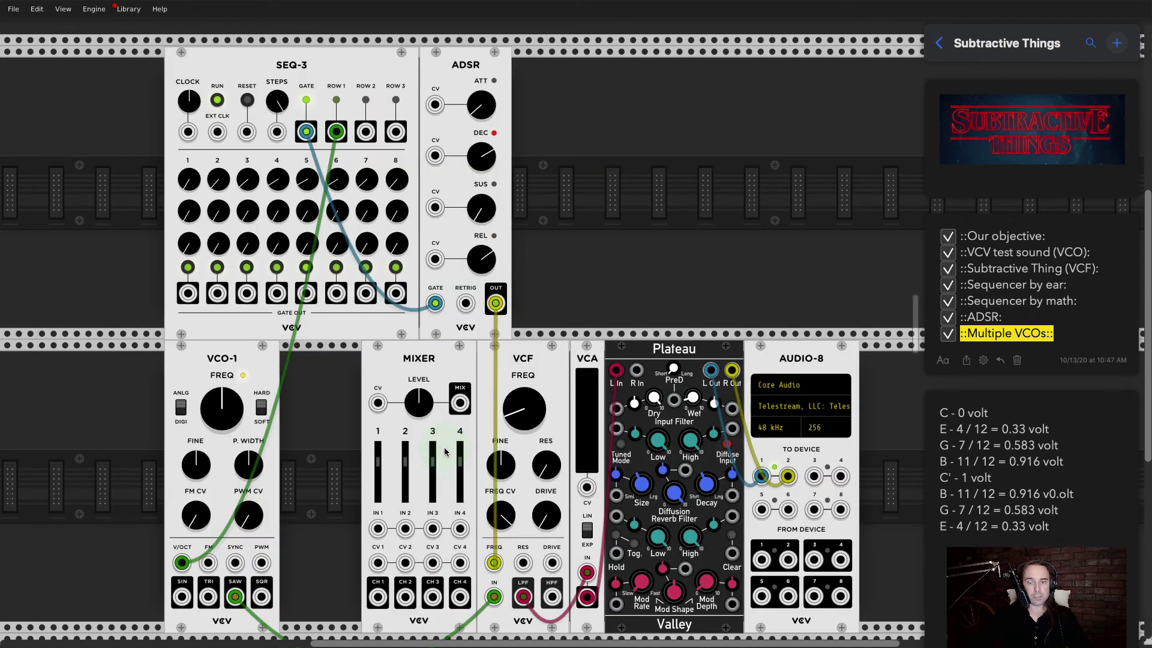
scroll(451, 414, "down", 1)
scroll(450, 402, "up", 3)
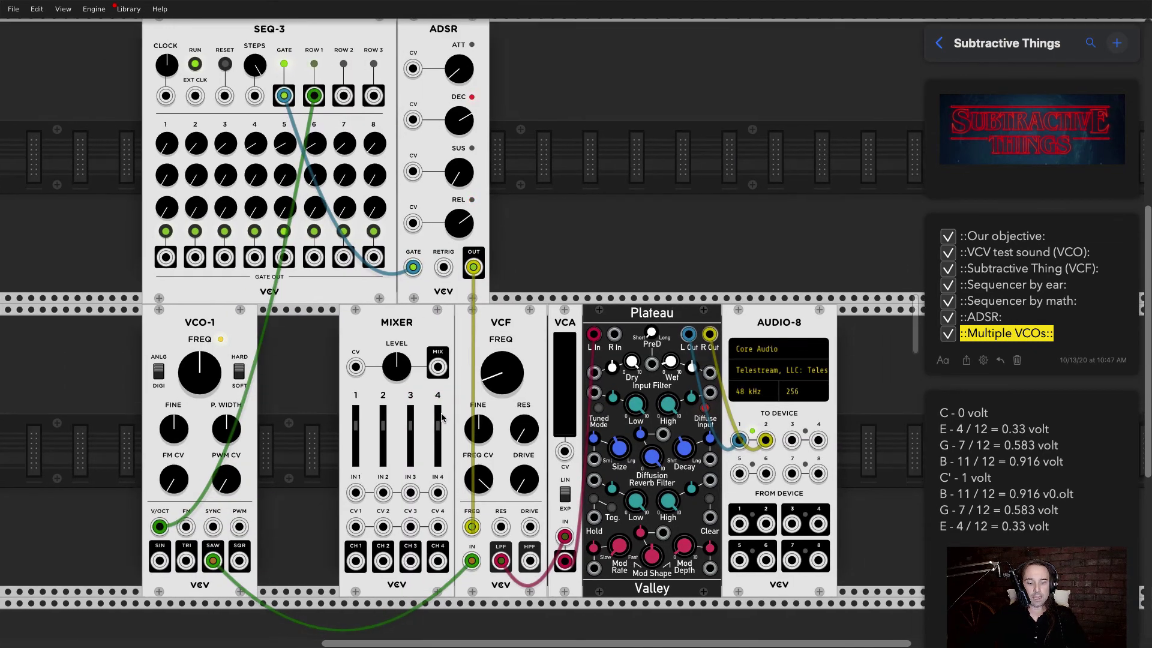
scroll(442, 417, "down", 3)
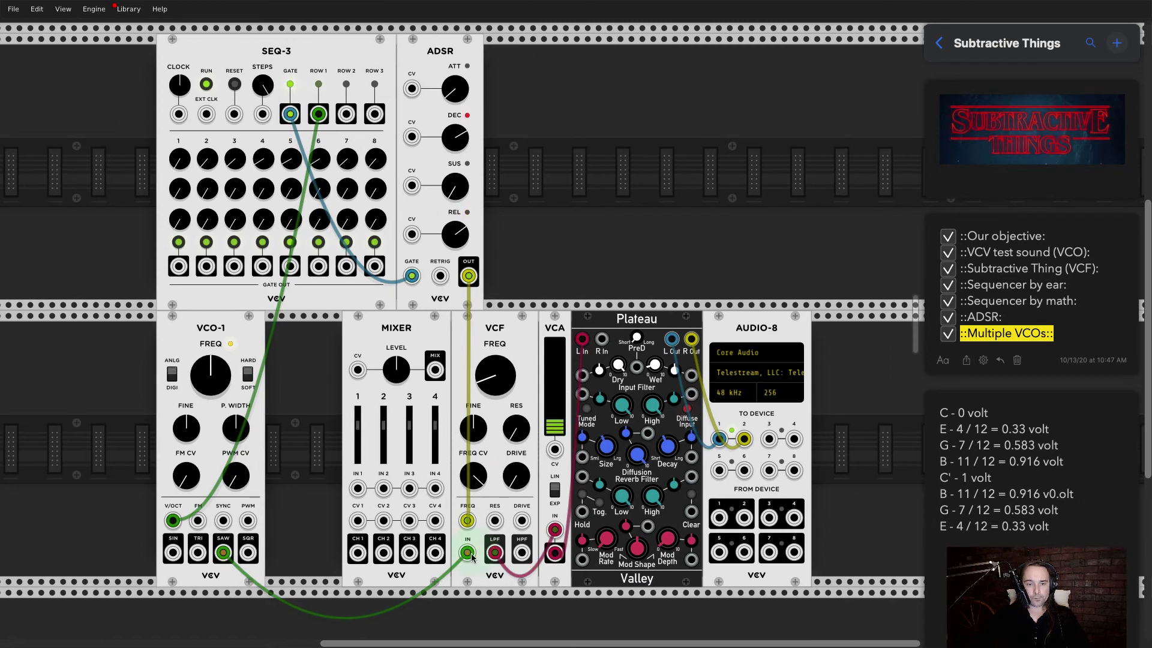
- Patch VCO-1's SAW output into mixer IN 1 and MIX into the VCF's IN, and widen the gap before the mixer
left_click_drag(467, 552, 358, 487)
left_click_drag(435, 369, 467, 553)
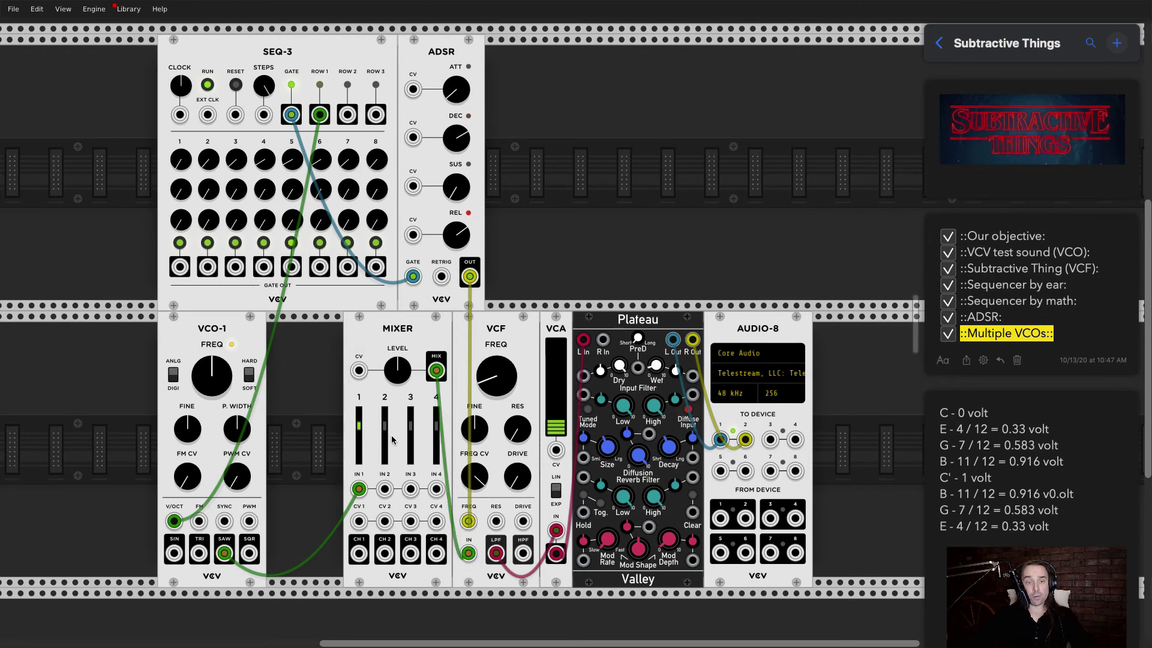
left_click_drag(382, 334, 424, 334)
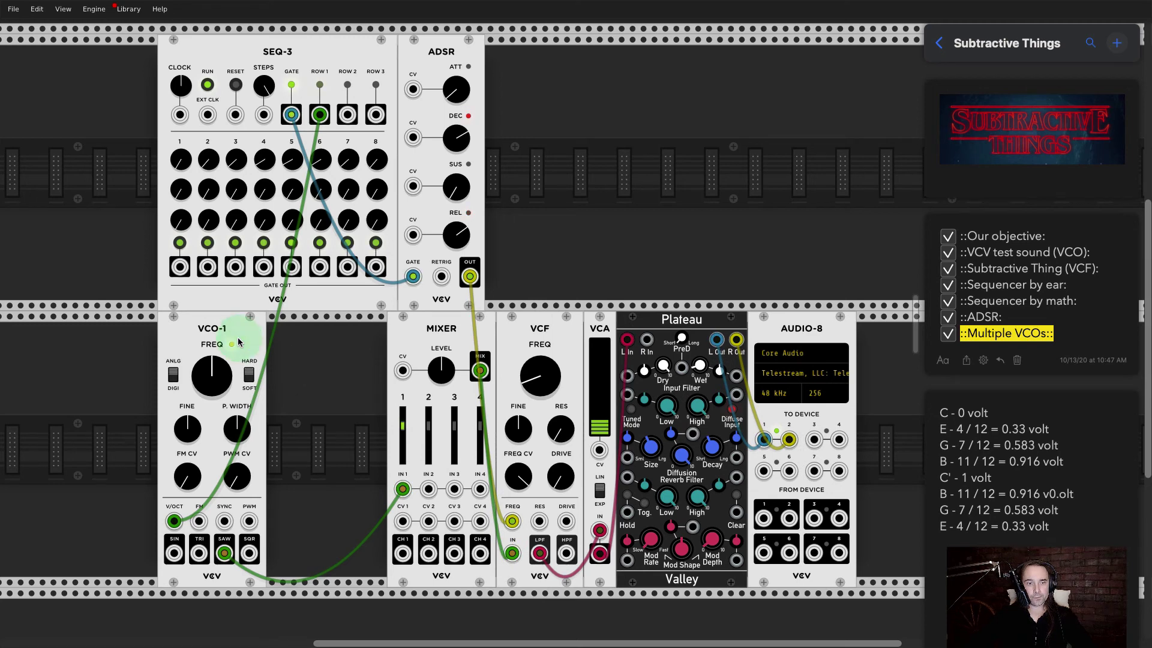
- Duplicate VCO-1 beside the original, patching the copy's SAW into mixer IN 2 and its V/OCT from SEQ-3's ROW 1 output
key("ctrl+d")
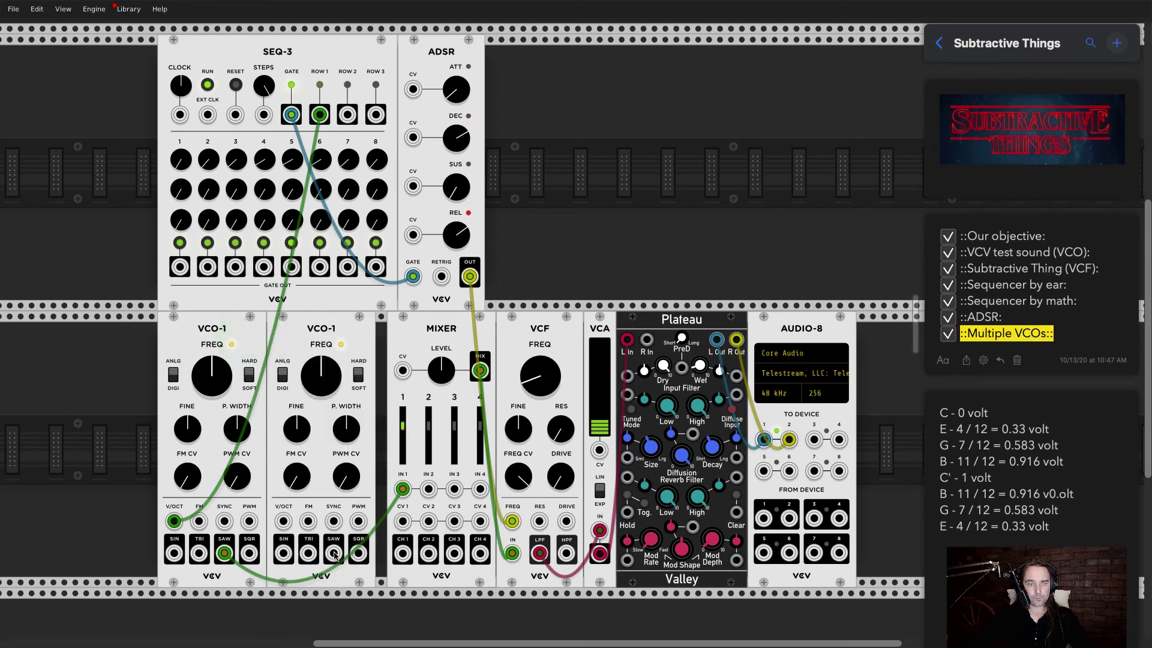
left_click_drag(334, 555, 428, 490)
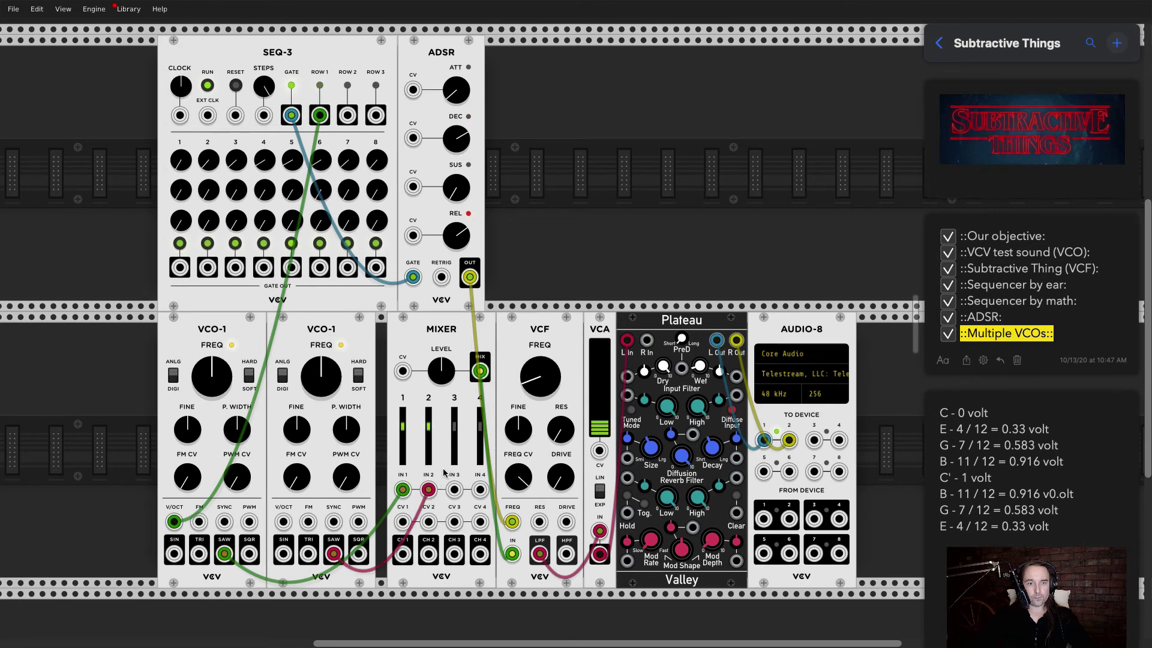
mouse_move(540, 377)
left_mouse_down()
mouse_move(540, 363)
mouse_move(540, 379)
left_mouse_up()
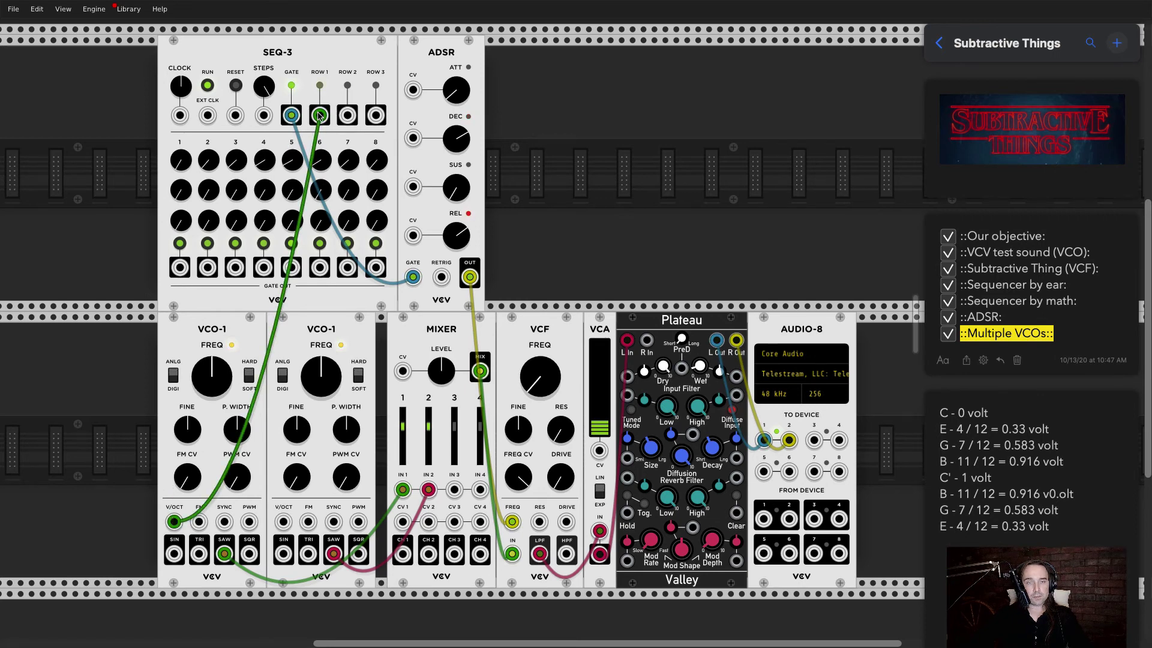
left_click_drag(320, 115, 283, 520)
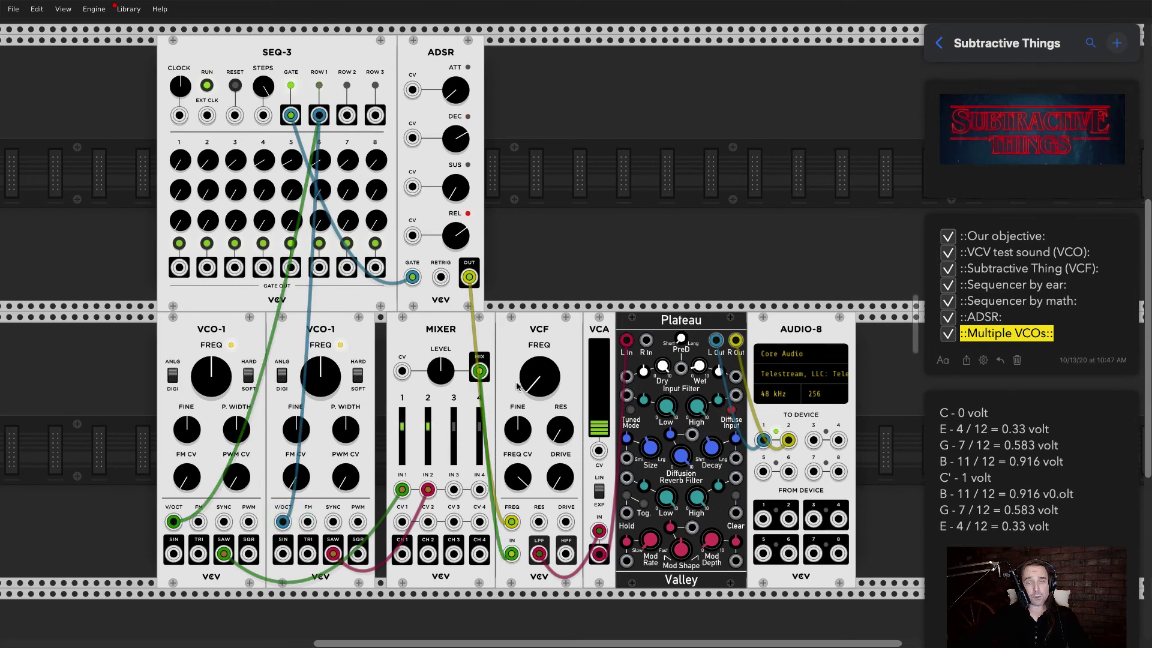
- Detune the original VCO-1 slightly down and its copy slightly up with their FINE knobs, adjusting the VCF cutoff to listen
left_click_drag(532, 385, 539, 391)
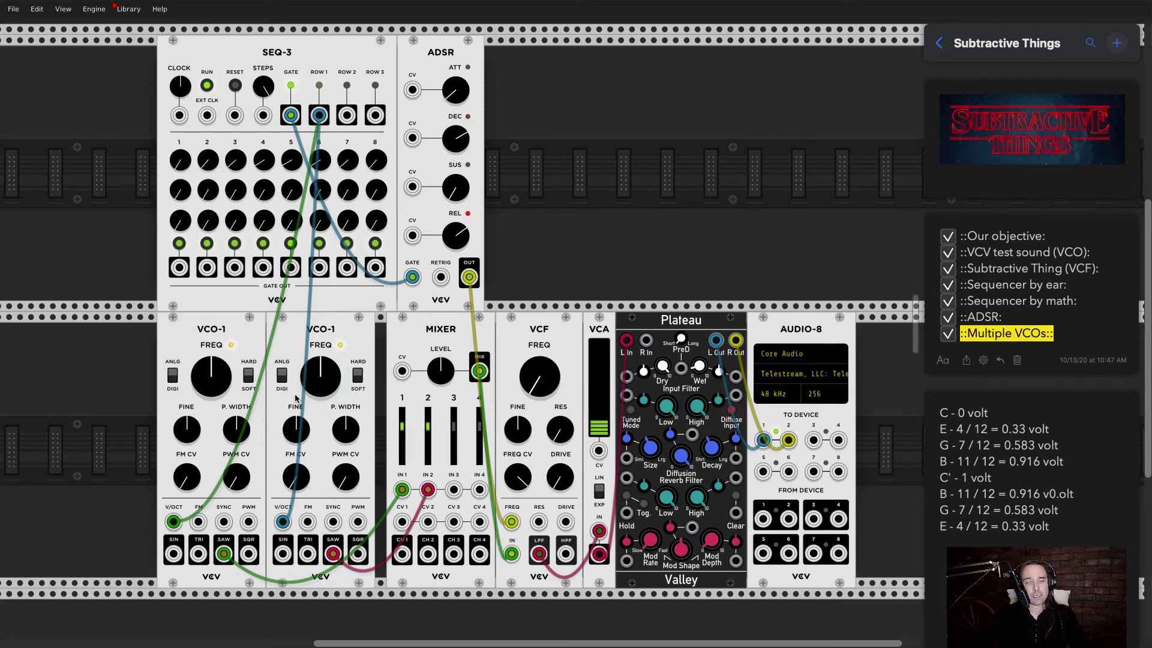
left_click(191, 432)
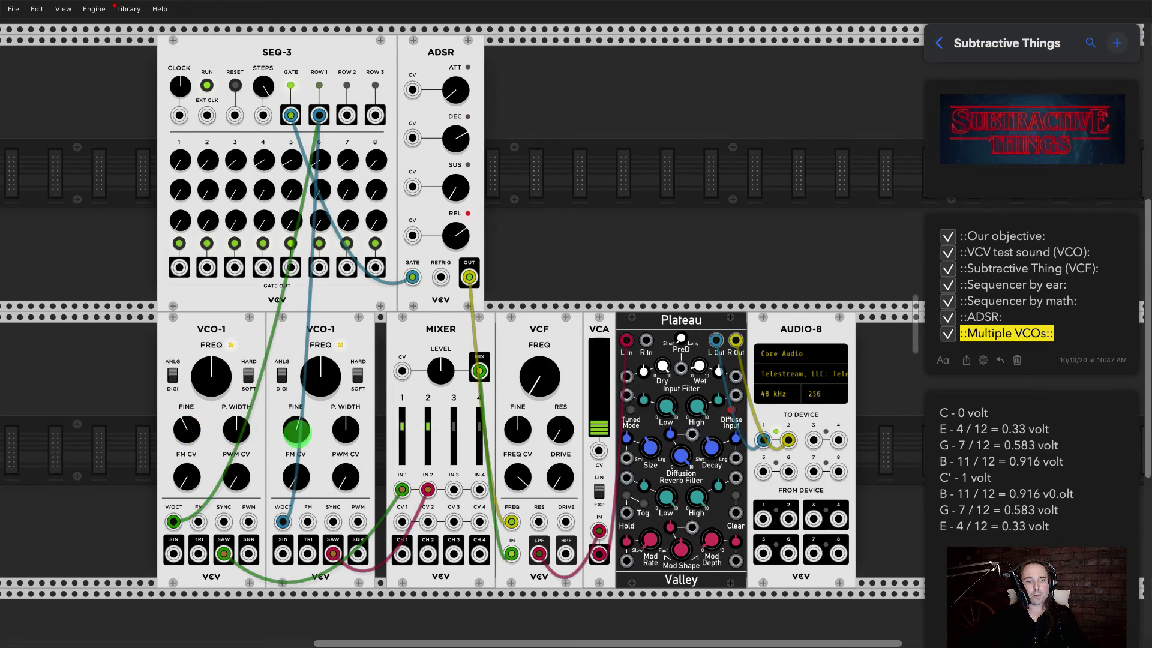
left_click_drag(534, 384, 531, 375)
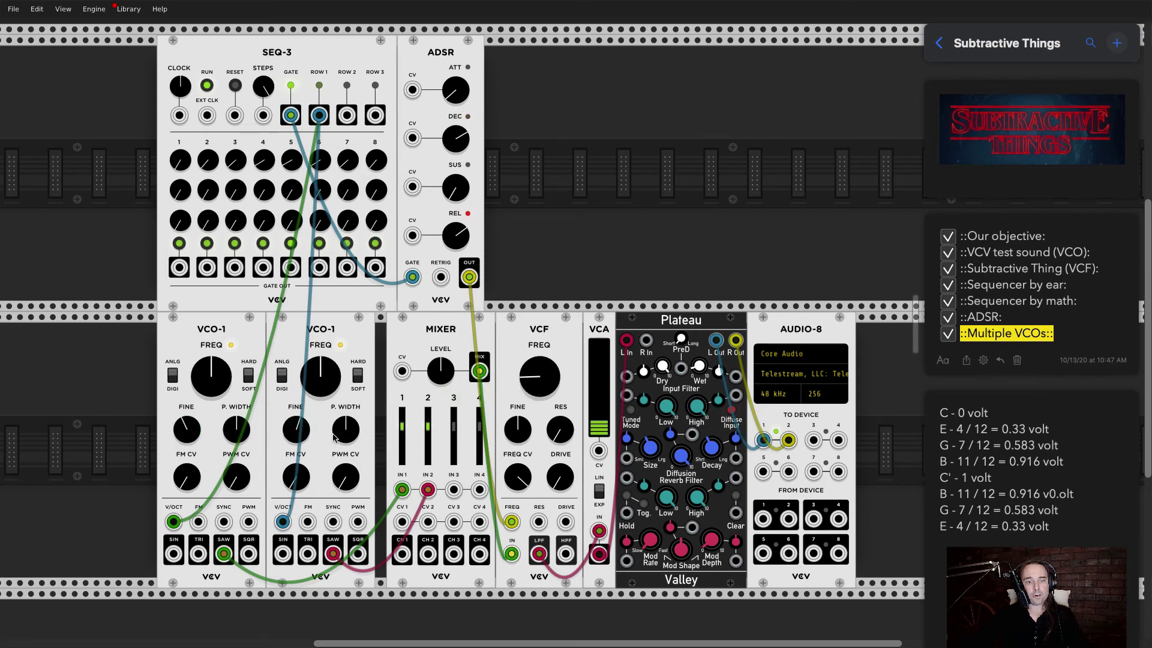
- Reduce the VCF's FREQ CV amount slightly and lower its cutoff frequency
left_click_drag(527, 377, 530, 386)
left_click_drag(522, 477, 523, 473)
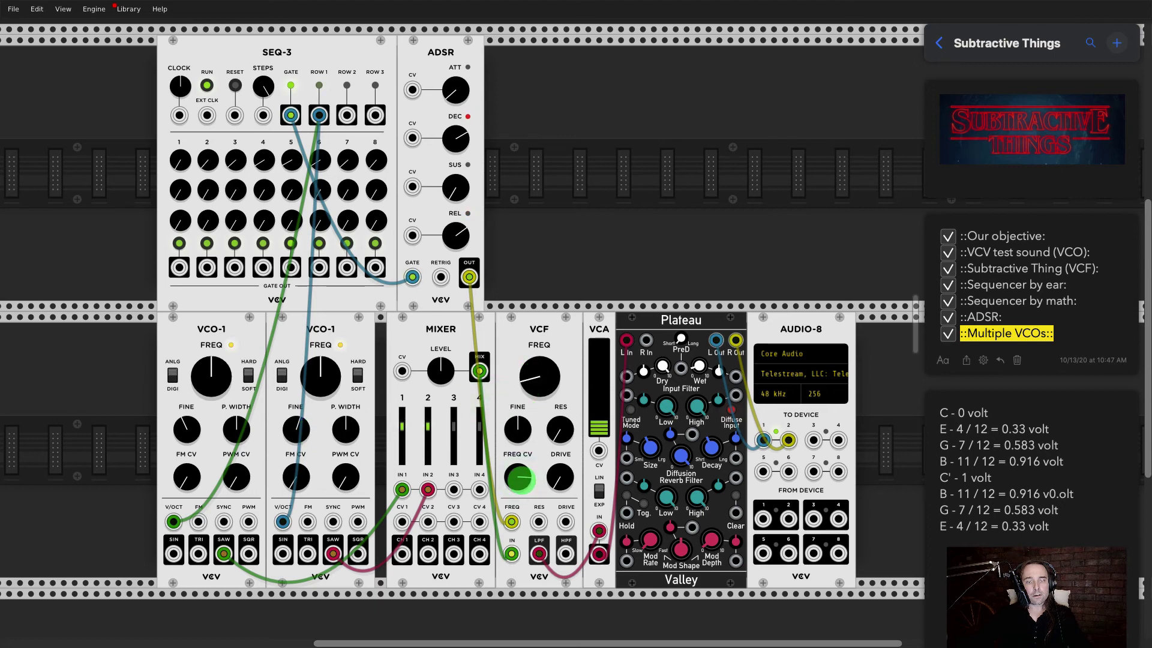
left_click_drag(539, 380, 541, 399)
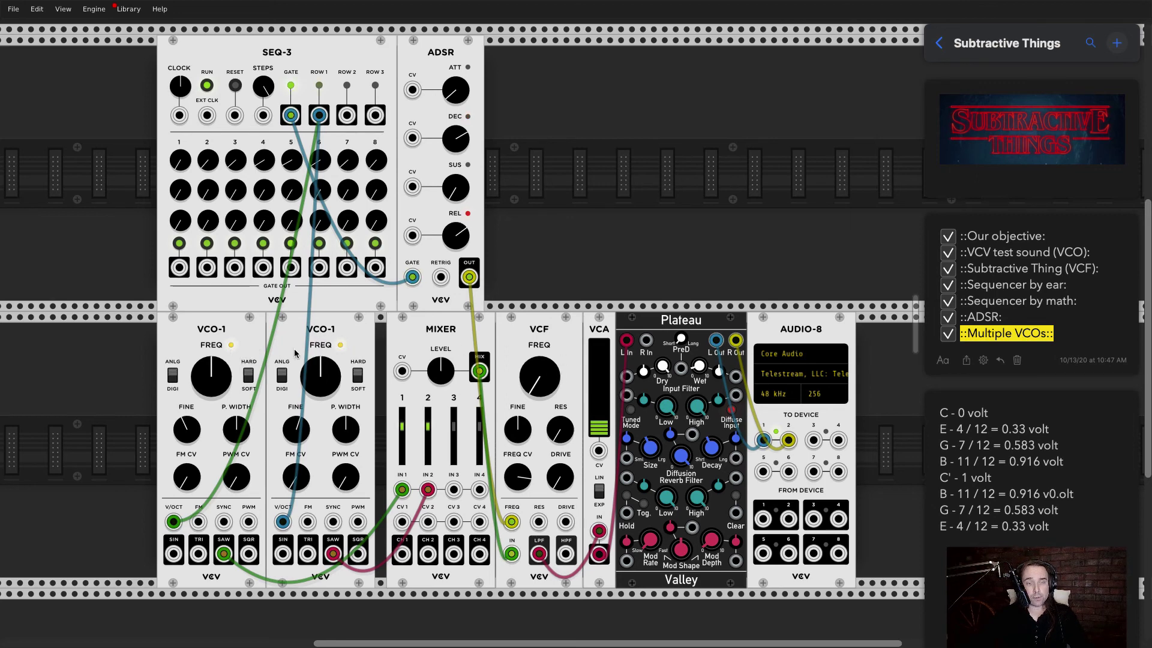
- Add a third VCO-1 by duplication at the start of the row and patch its SQR output into mixer IN 3
left_click_drag(557, 390, 556, 432)
key("ctrl+d")
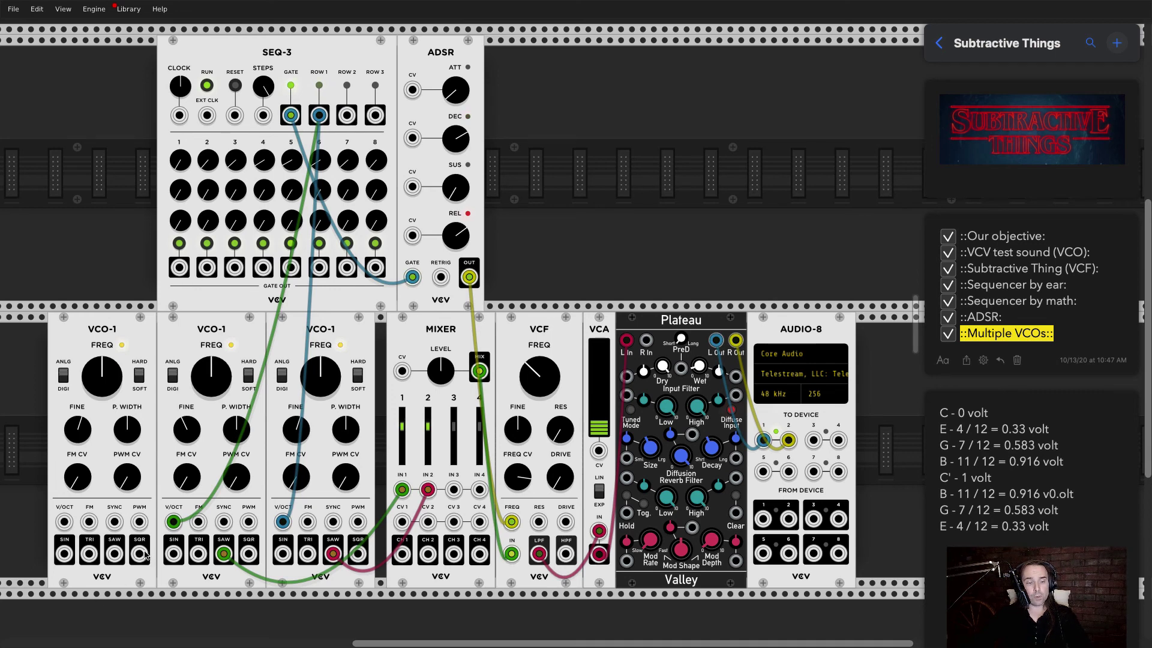
left_click_drag(142, 557, 454, 490)
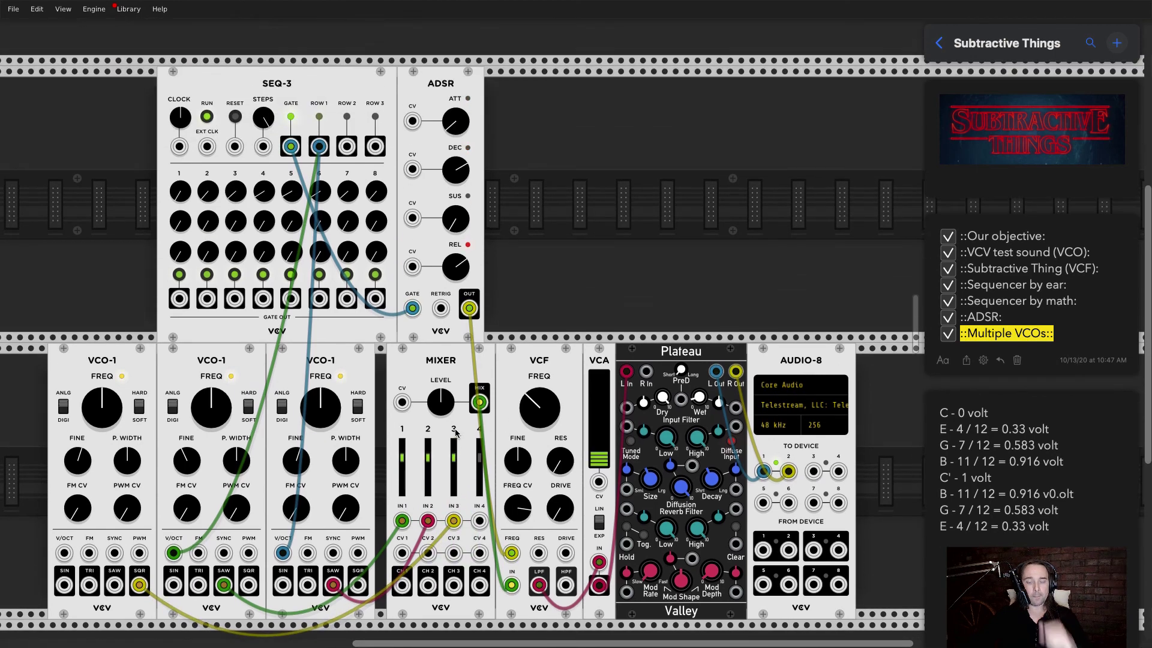
- Lower the new VCO-1's frequency to about 130 Hz and patch its V/OCT from SEQ-3's ROW 1 output
left_click(534, 414)
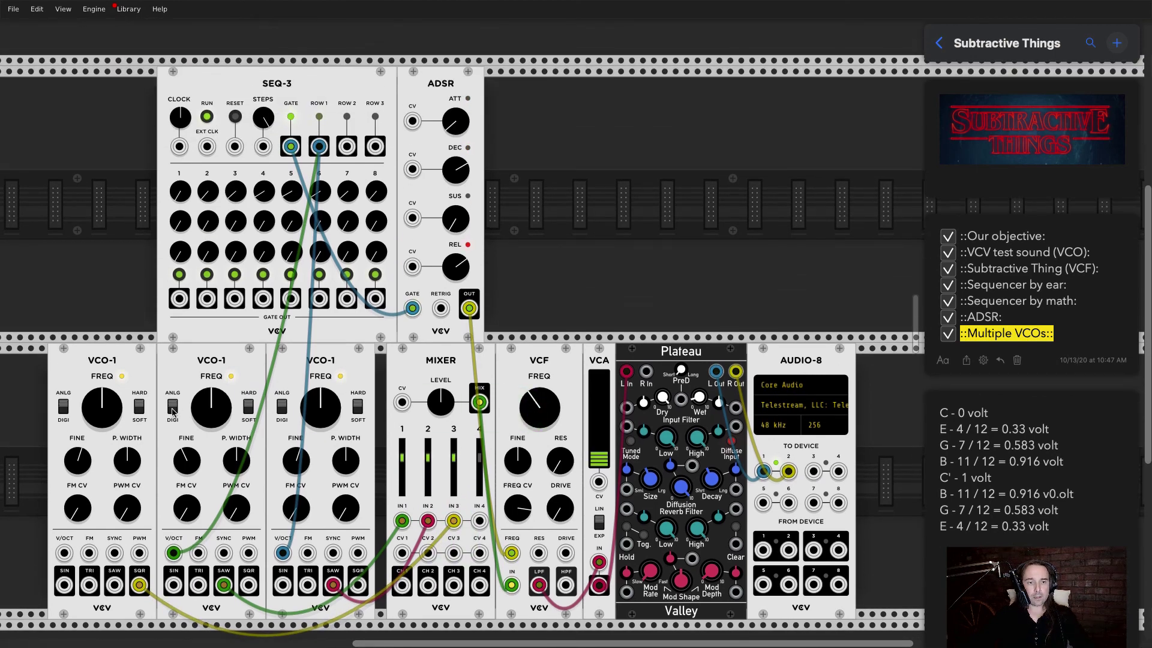
left_click_drag(537, 411, 536, 414)
left_click_drag(101, 411, 96, 414)
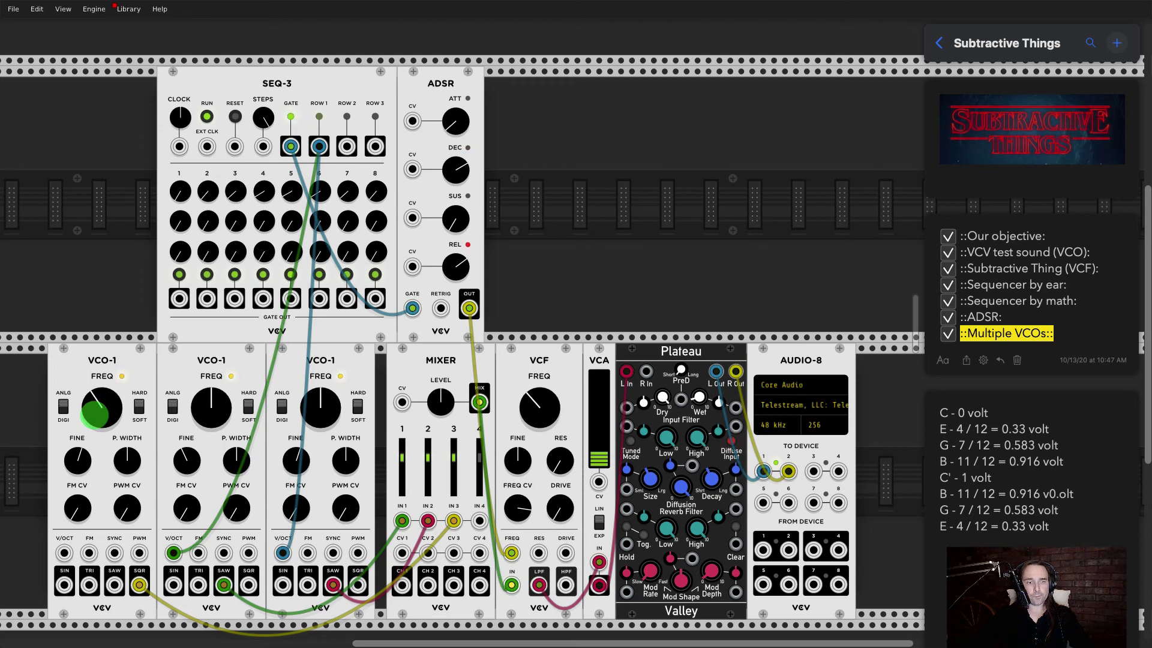
left_click_drag(96, 414, 96, 414)
left_click_drag(537, 411, 539, 404)
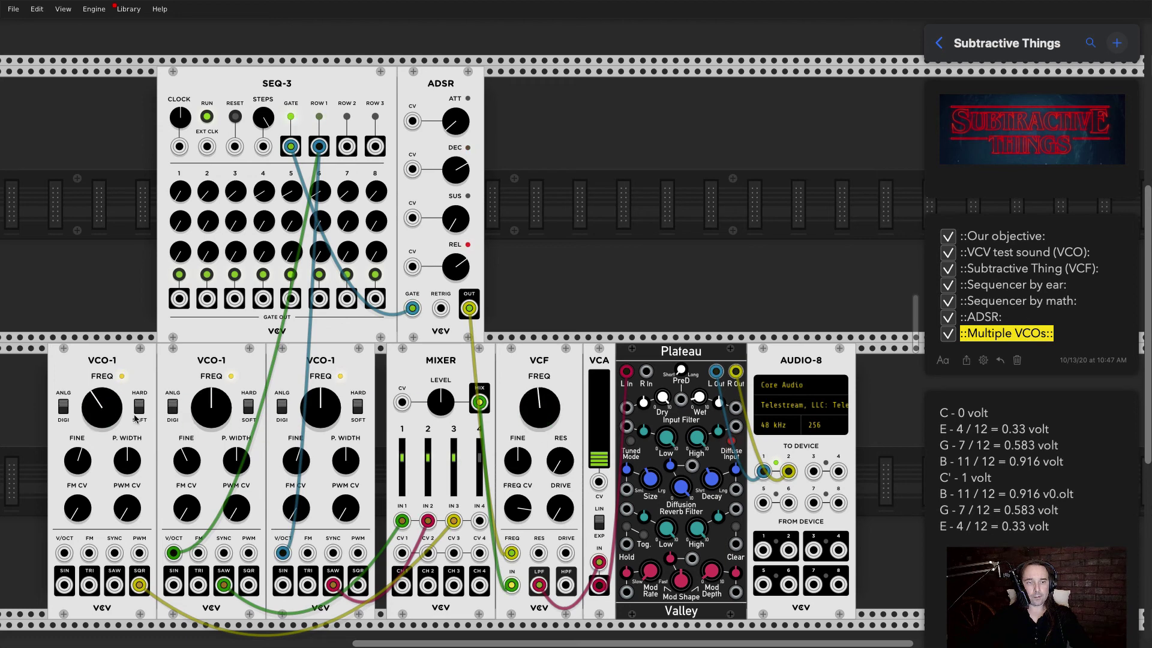
left_click_drag(105, 416, 104, 416)
left_click_drag(64, 552, 319, 146)
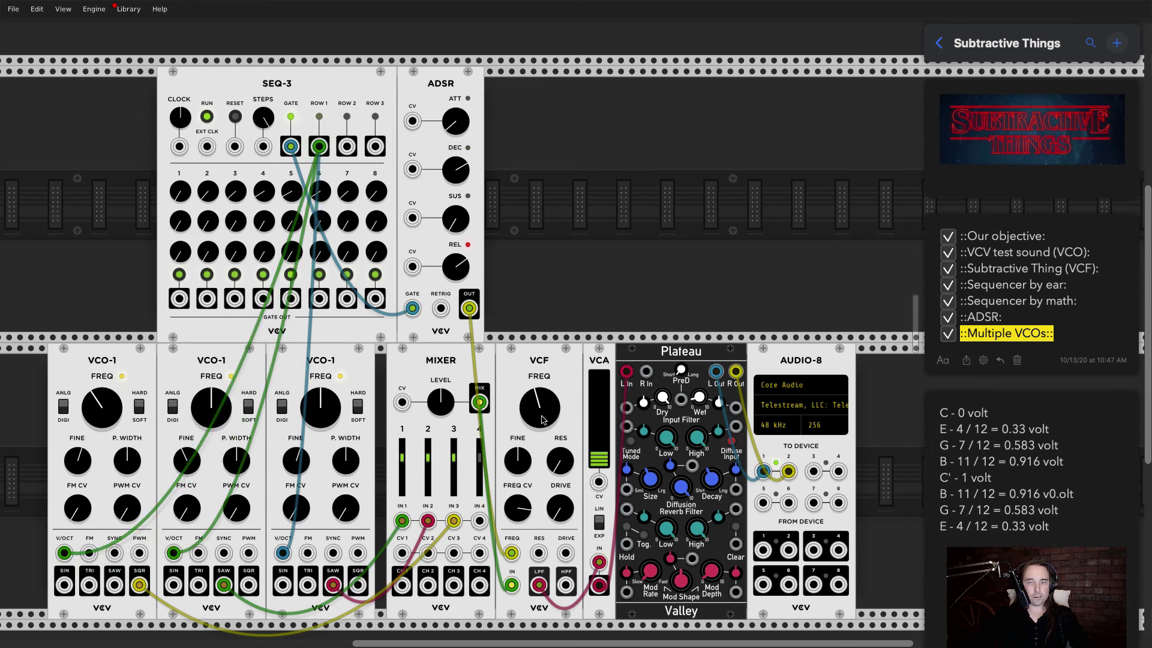
- Lower mixer channel 3's level slightly and slide the three VCOs up against the mixer while varying the VCF cutoff
left_click_drag(539, 408, 539, 427)
left_click_drag(456, 460, 455, 466)
left_click_drag(542, 417, 540, 393)
left_click_drag(122, 367, 132, 367)
left_click_drag(545, 412, 545, 406)
- Set the frequency of the two VCOs nearest the mixer to 130.5 Hz each
right_click(333, 414)
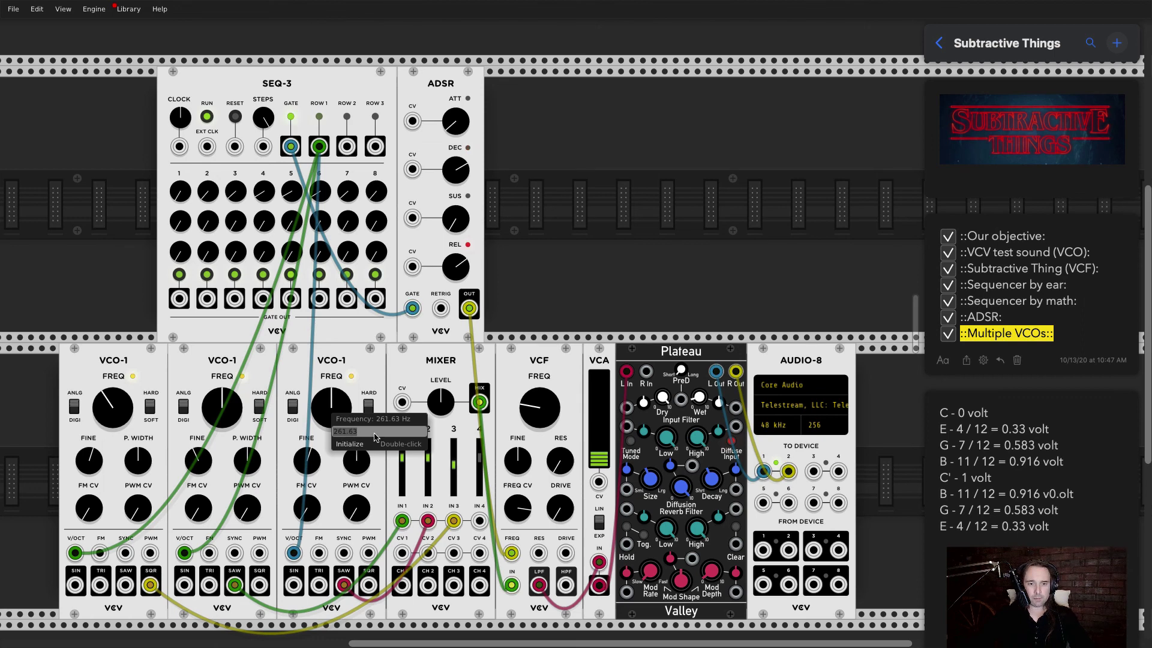
key("BackSpace")
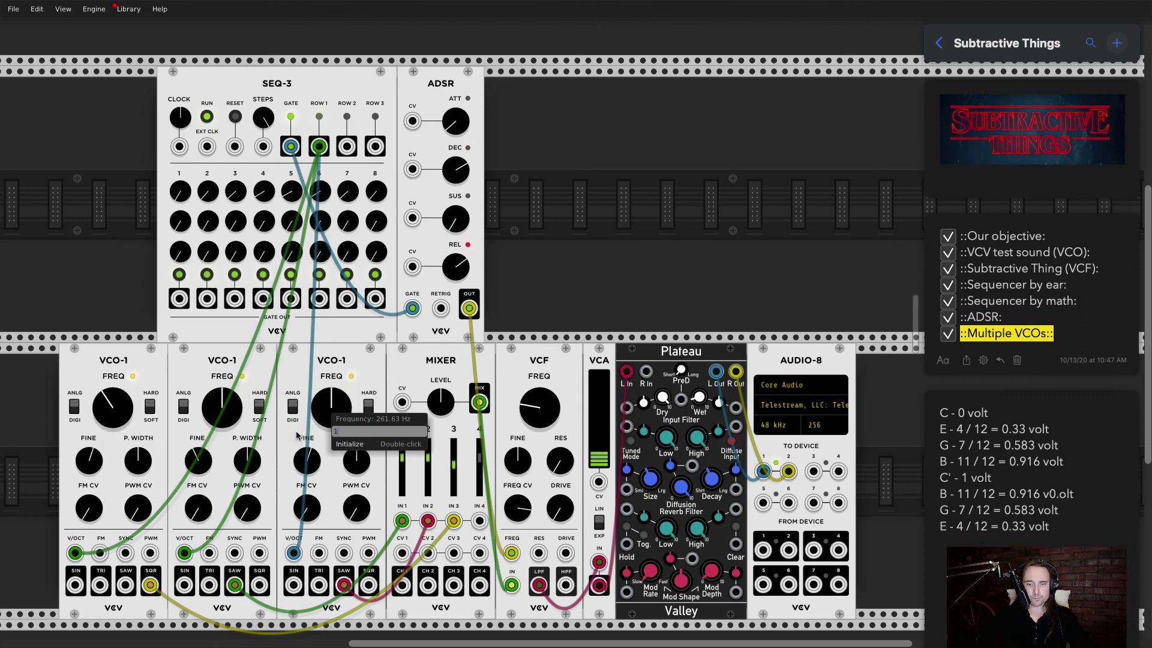
type("130.5")
key("Return")
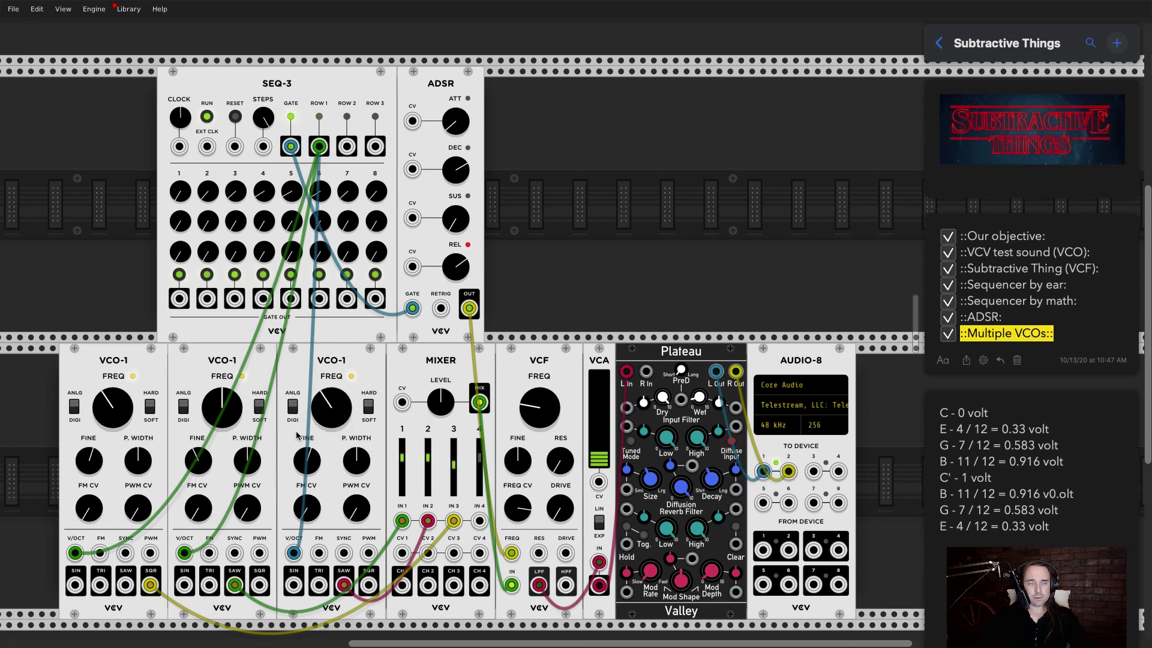
right_click(219, 413)
type("130.5")
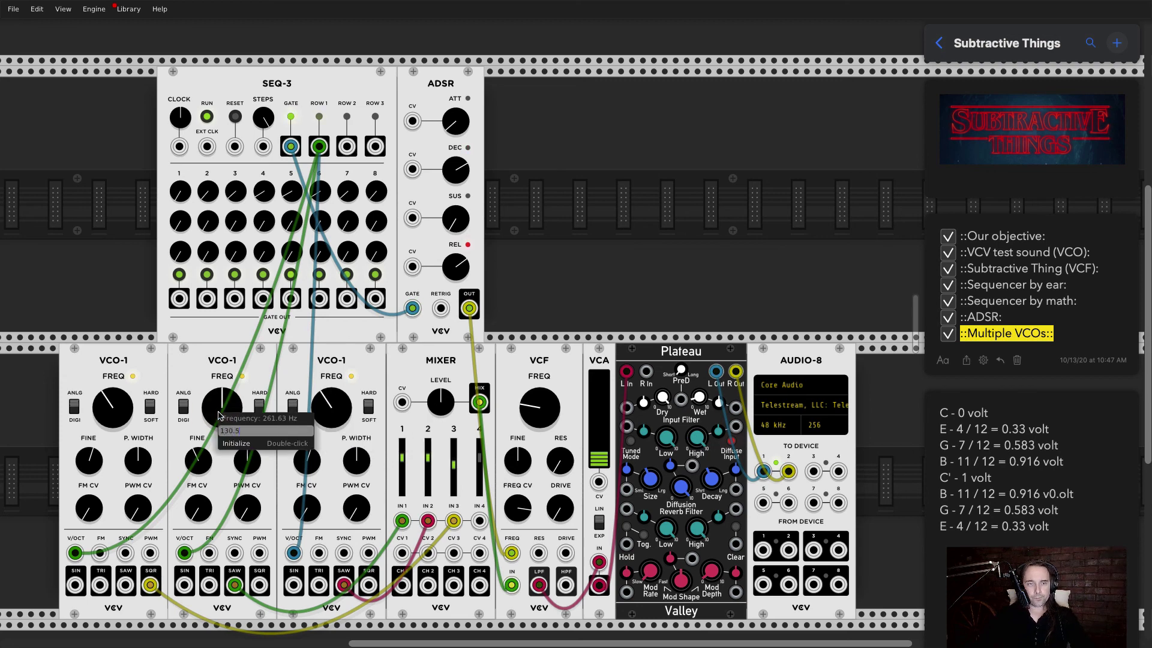
key("Return")
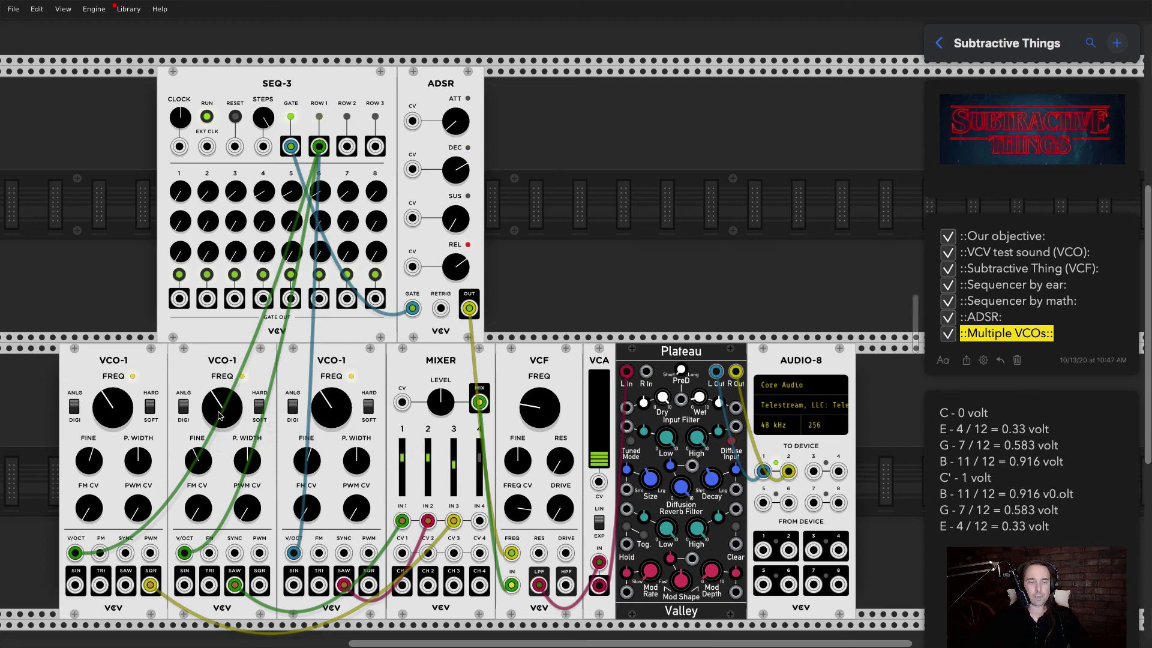
- Set the frequency of the first VCO in the row, the one using its SQR output, to 65 Hz
right_click(116, 414)
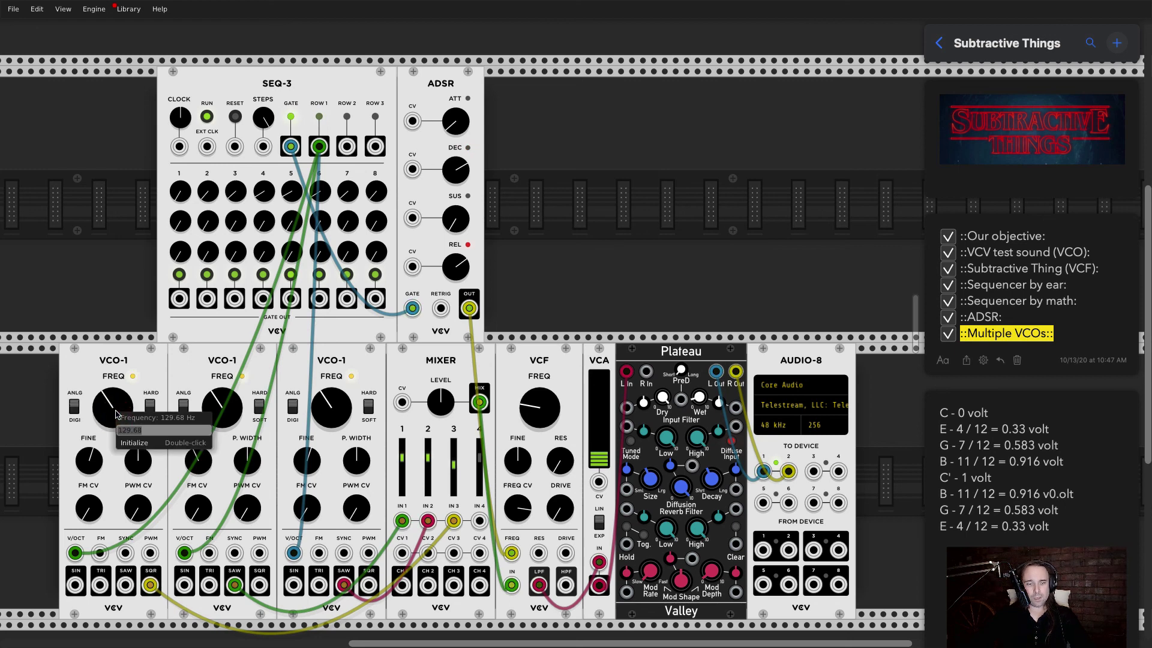
type("65")
key("Return")
- Raise the VCF's RES moderately and sweep its FREQ knob, leaving the cutoff below its middle position
mouse_move(540, 407)
left_mouse_down()
mouse_move(539, 372)
mouse_move(540, 387)
left_mouse_up()
left_click_drag(518, 508, 518, 487)
left_click_drag(540, 408, 540, 390)
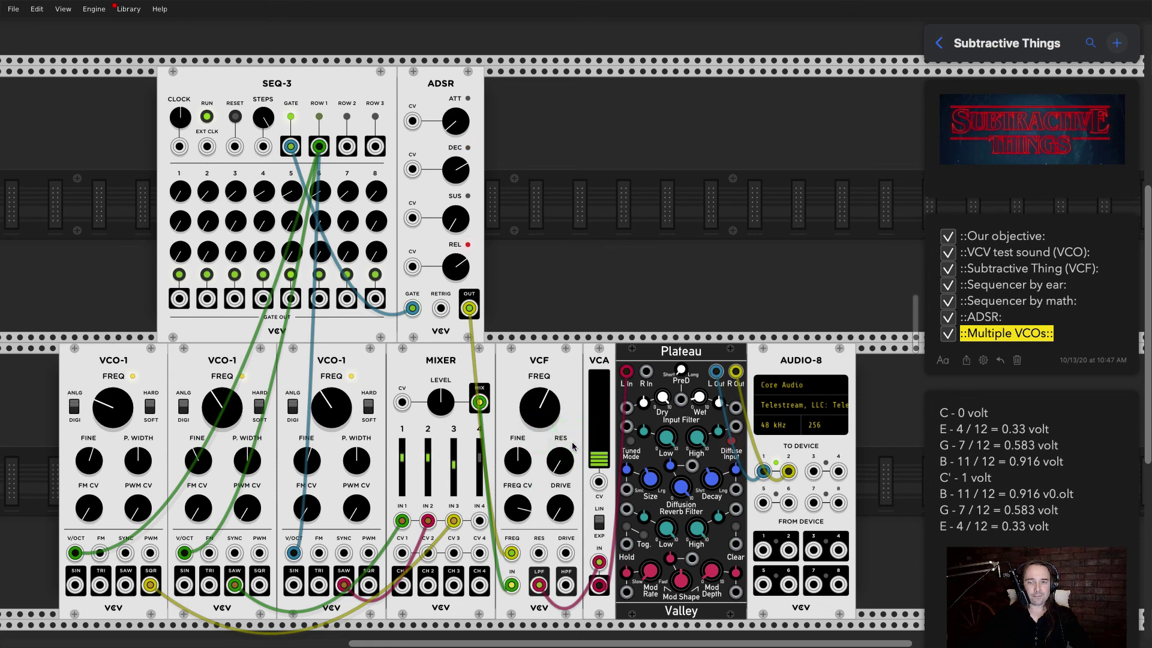
left_click_drag(573, 446, 573, 455)
left_click_drag(540, 401, 551, 451)
left_click_drag(517, 507, 517, 507)
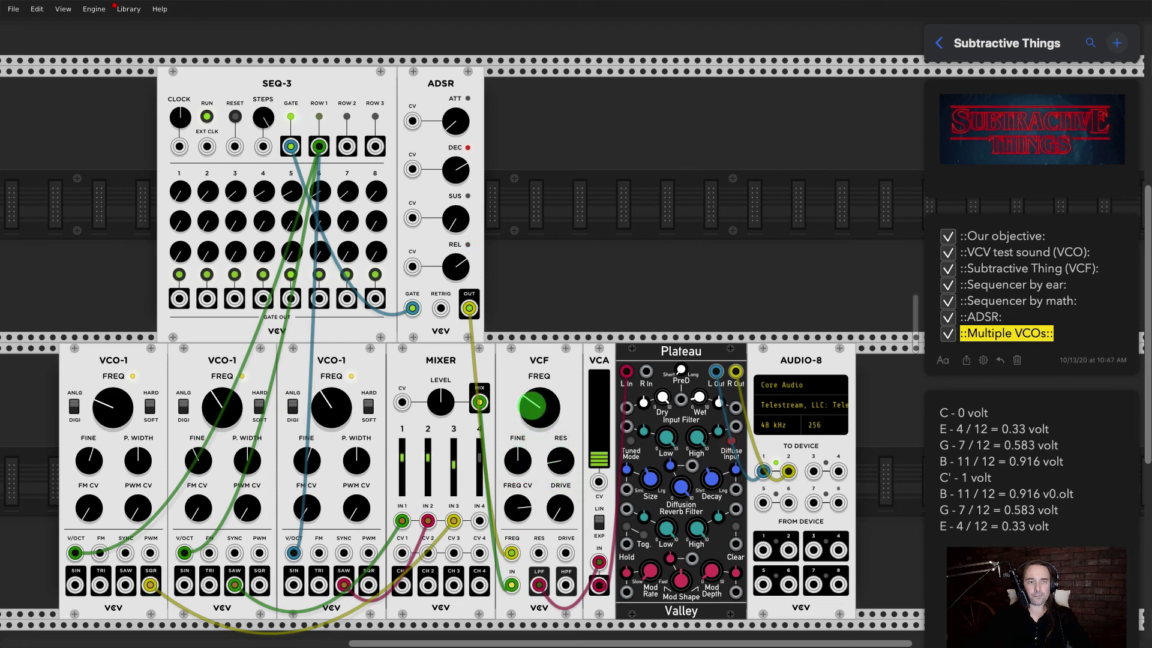
left_click_drag(538, 406, 371, 324)
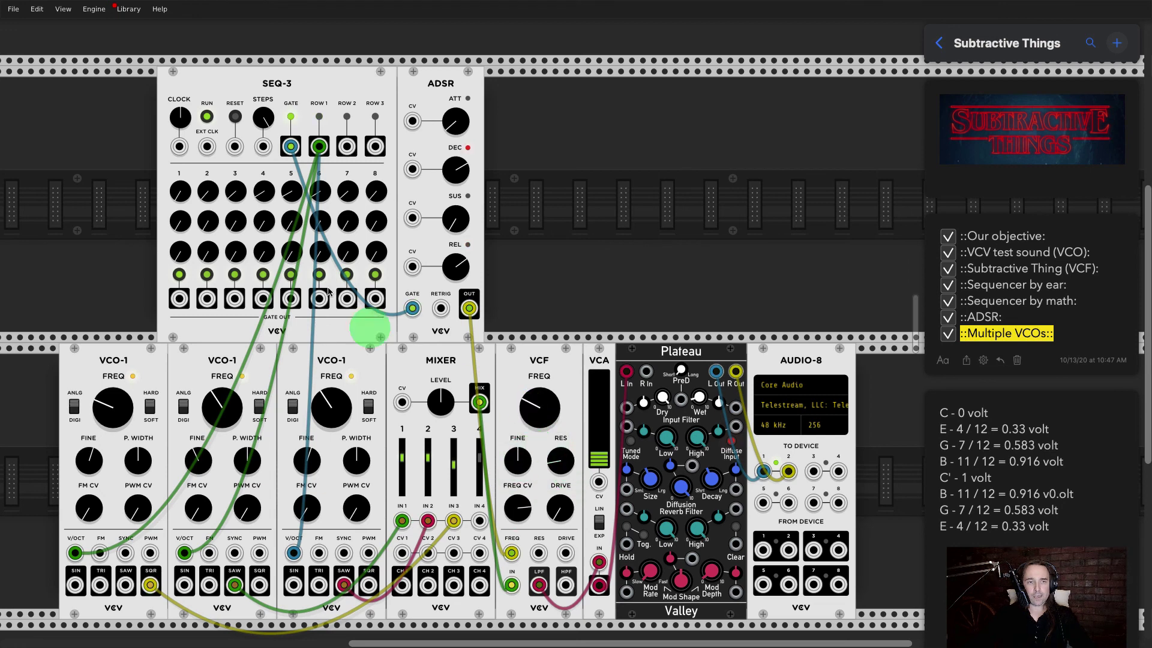
- Speed up SEQ-3's clock slightly and bring mixer channel 3's level up a little
left_click(180, 119)
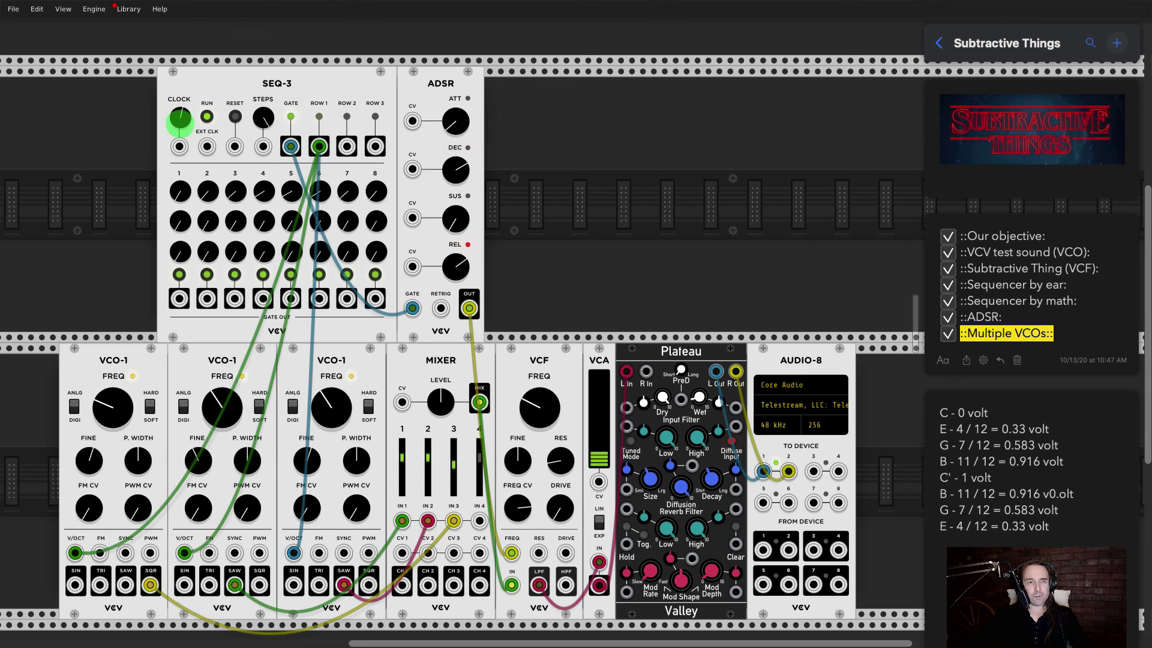
left_click_drag(529, 406, 529, 403)
left_click_drag(517, 507, 457, 467)
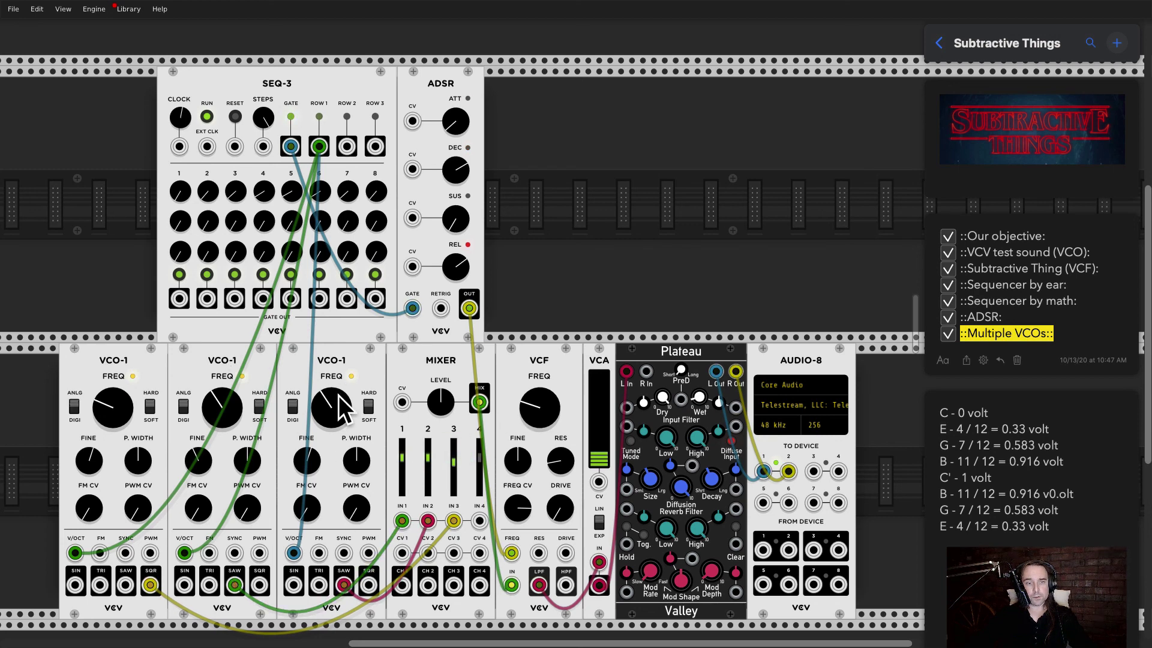
- Switch the mixer IN 2 cable from SAW to SQR on the VCO beside the mixer, and adjust that VCO's P. WIDTH
left_click_drag(344, 585, 369, 585)
left_click_drag(537, 408, 537, 393)
left_click_drag(356, 461, 356, 449)
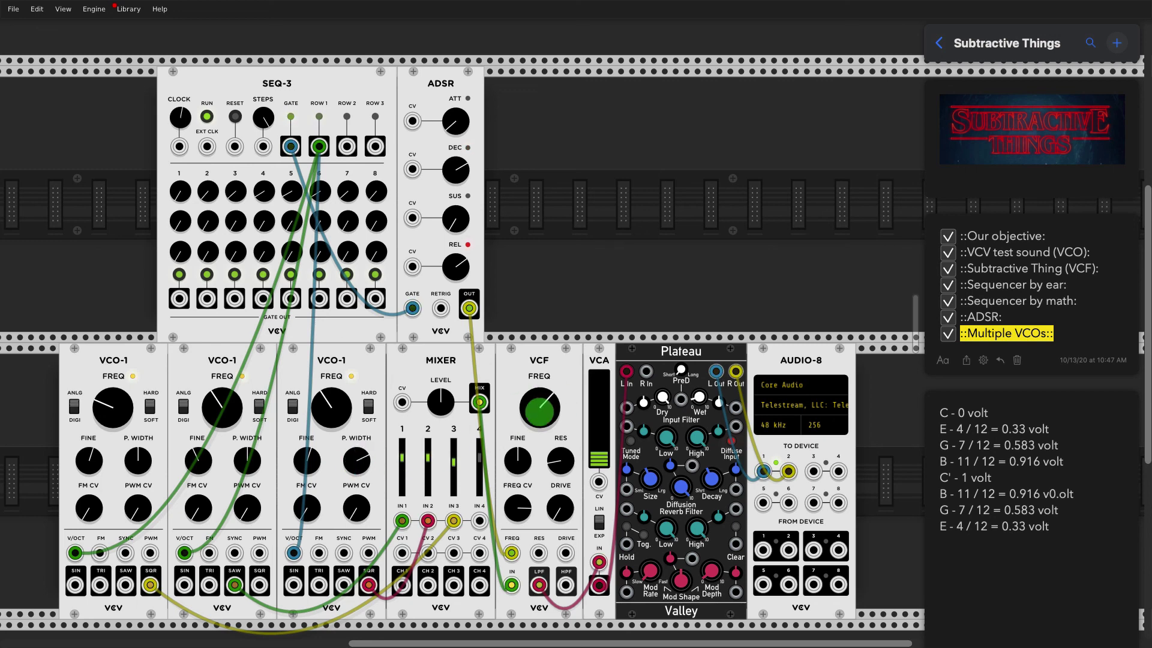